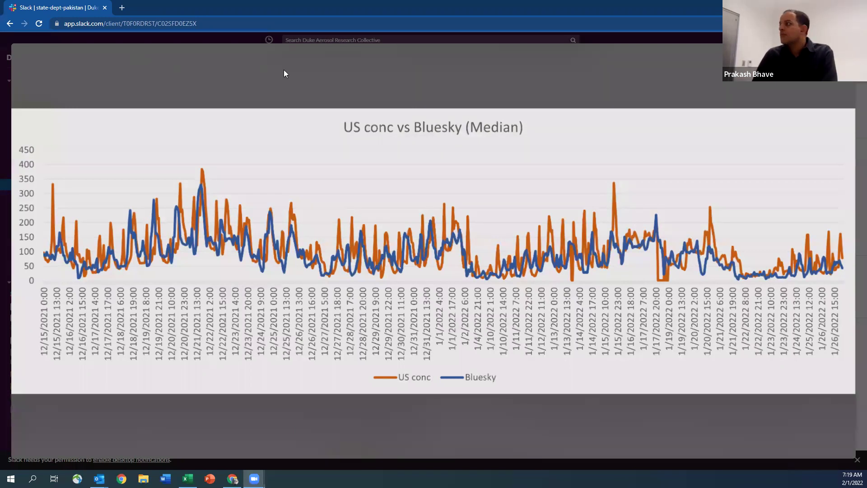
Step: Clear the Excel workbook out of the way and examine the US conc vs Bluesky (Median) time-series chart shared in Slack
key("alt+Tab")
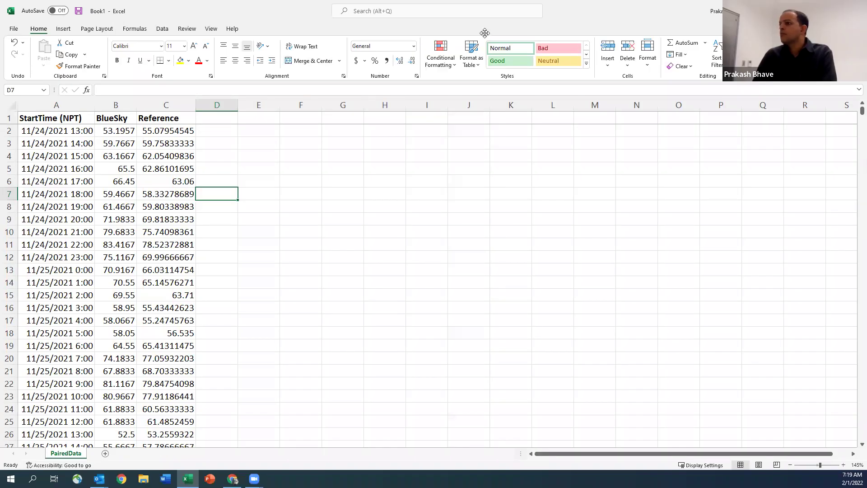
key("super+Down")
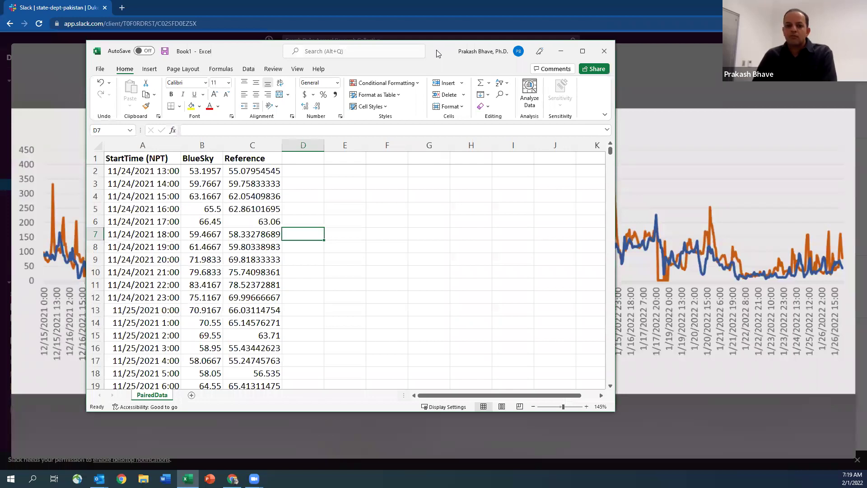
key("super+Down")
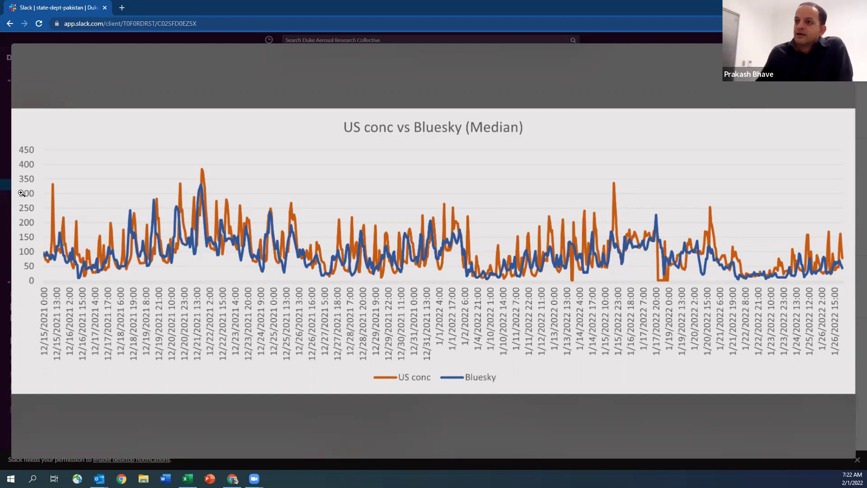
mouse_move(16, 258)
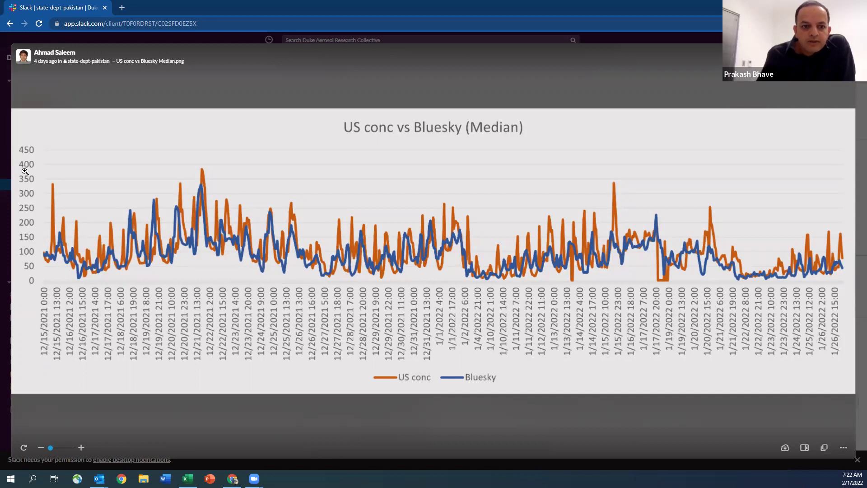
mouse_move(14, 301)
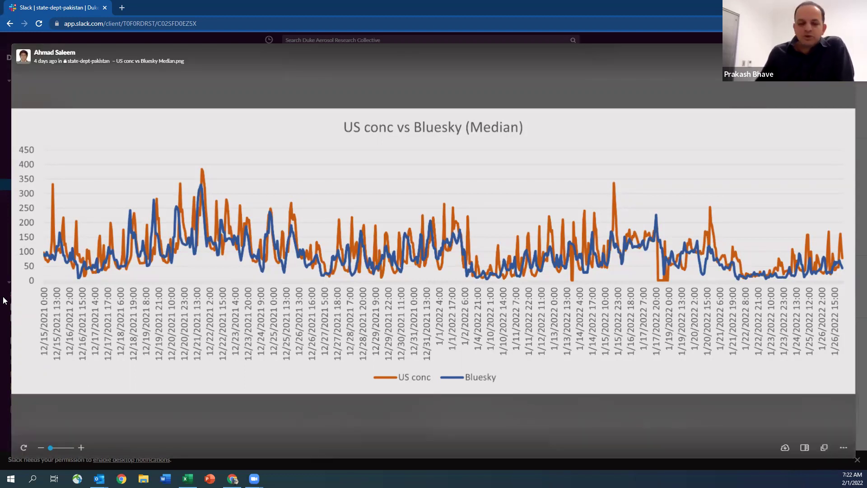
mouse_move(39, 163)
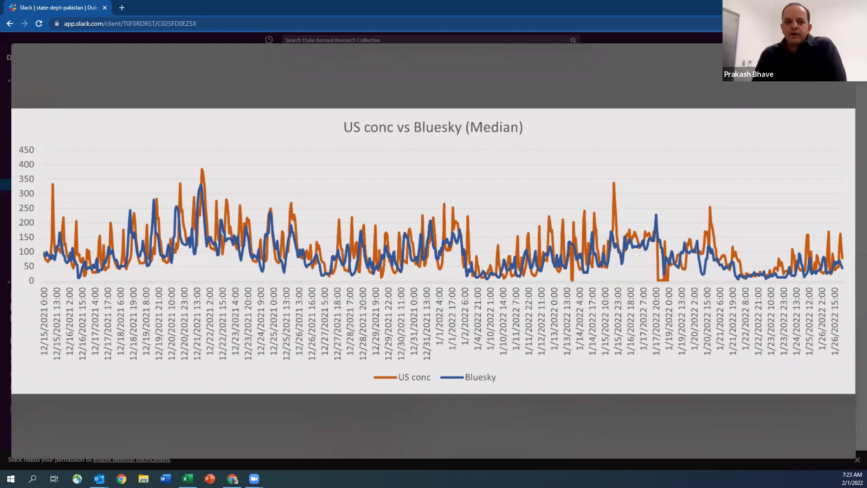
mouse_move(65, 62)
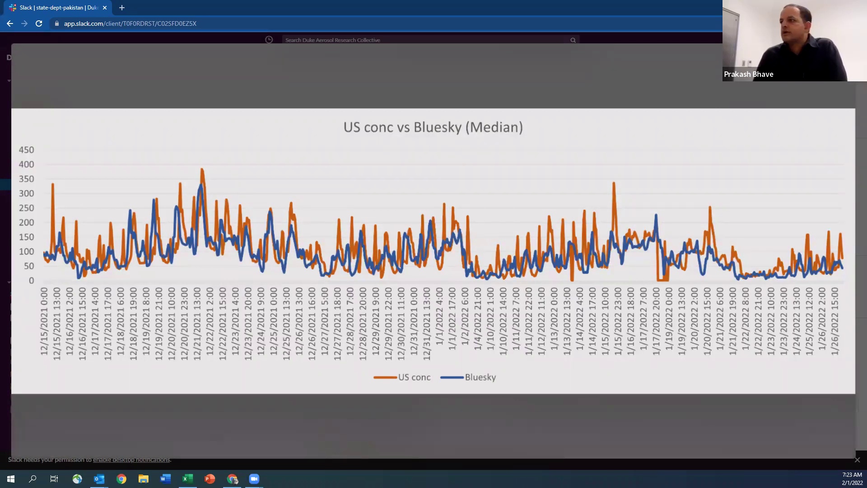
Step: Switch to the Excel workbook, maximize it and return to the first rows of the PairedData sheet
key("alt+Tab")
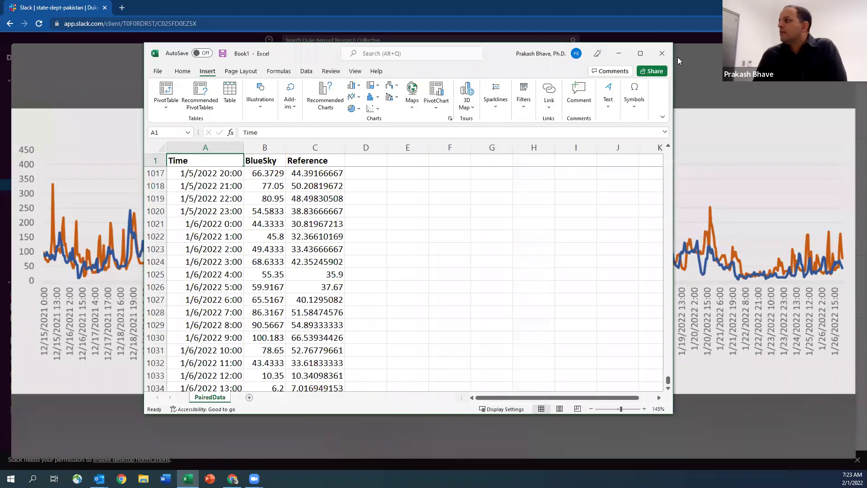
left_click(639, 55)
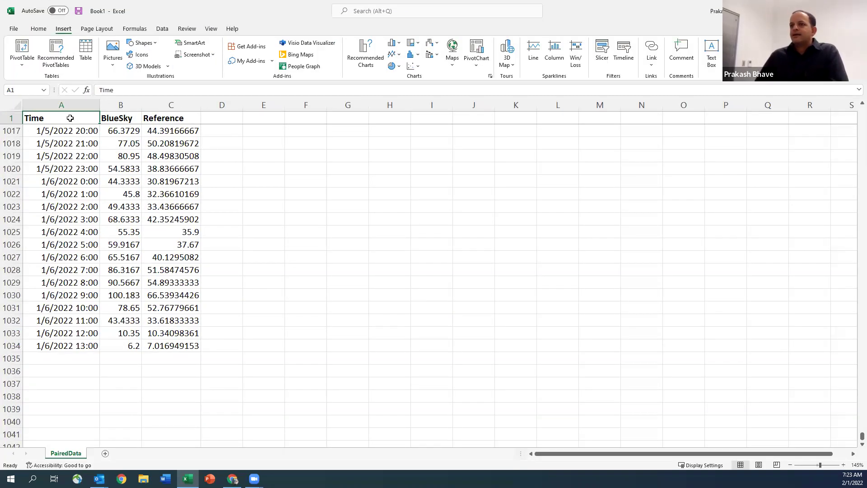
scroll(70, 117, "up", 20)
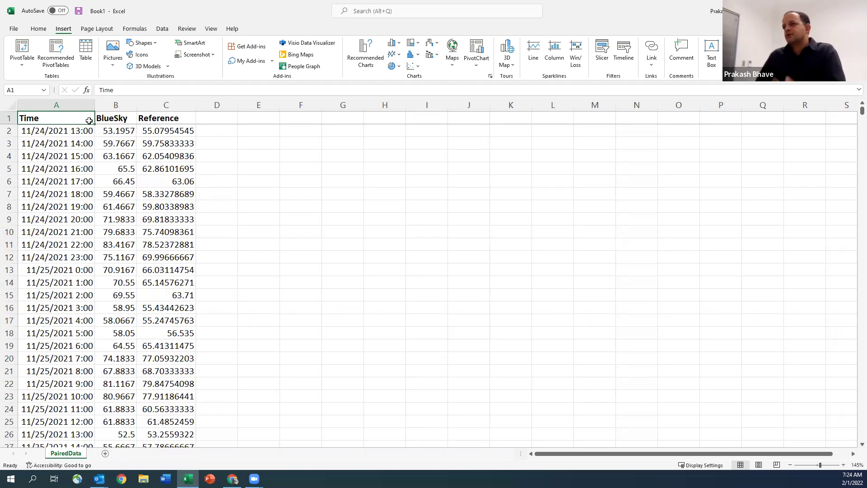
Step: Review the Time, BlueSky and Reference columns of the PairedData sheet by highlighting them
left_click(118, 119)
key("ctrl+shift+Down")
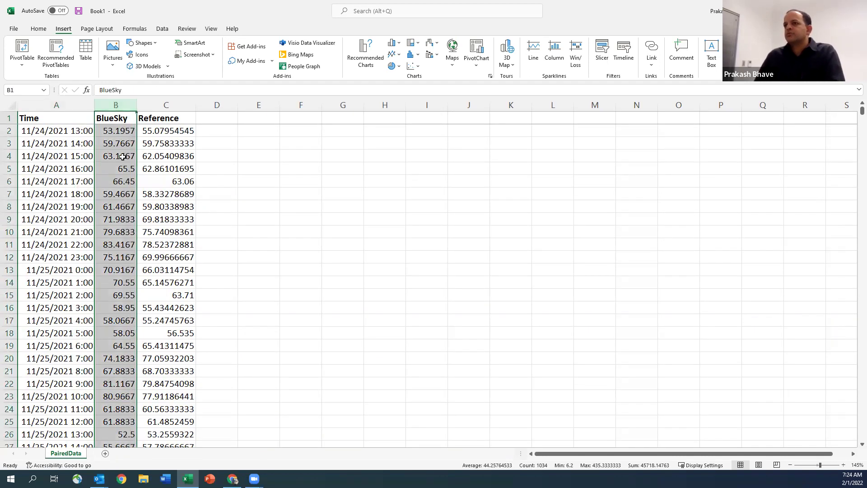
left_click(152, 120)
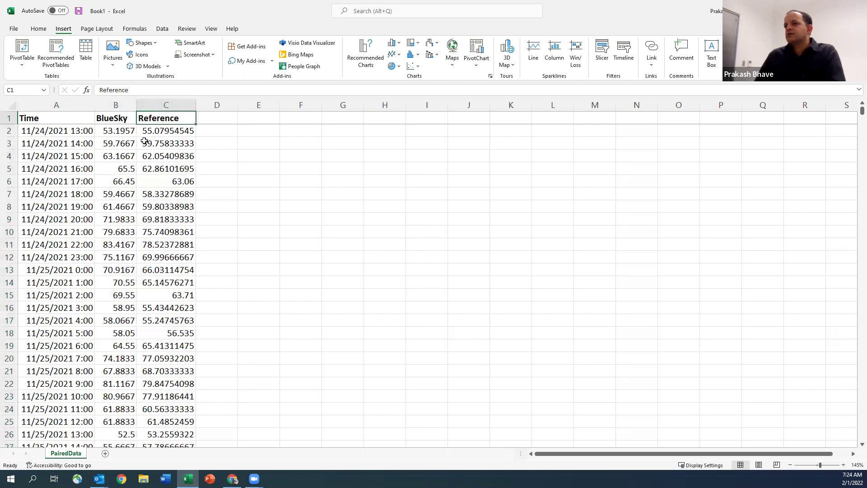
left_click(85, 116)
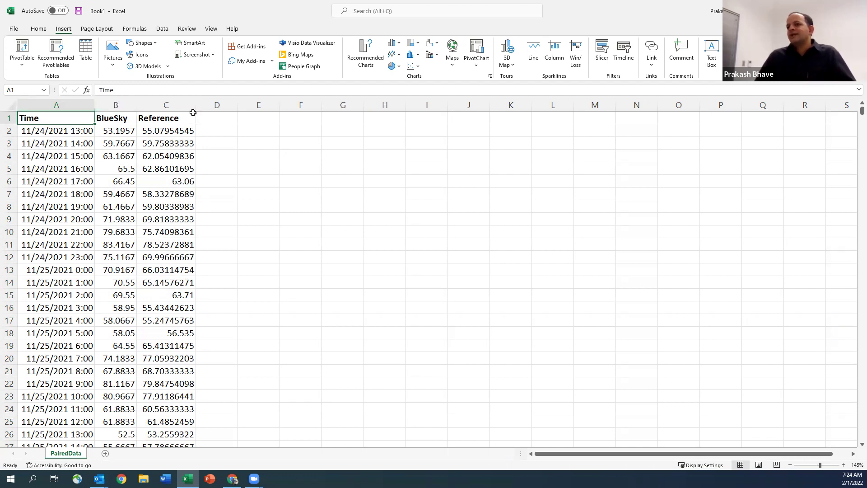
left_click(58, 104)
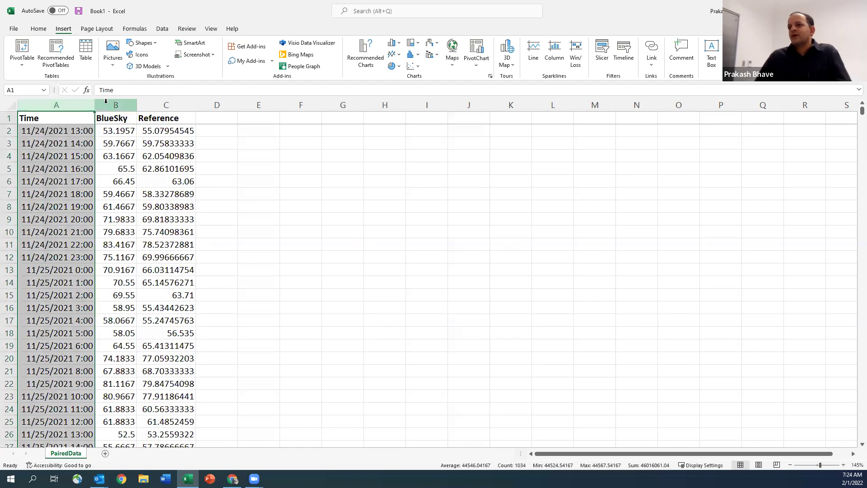
left_click(106, 102, "ctrl")
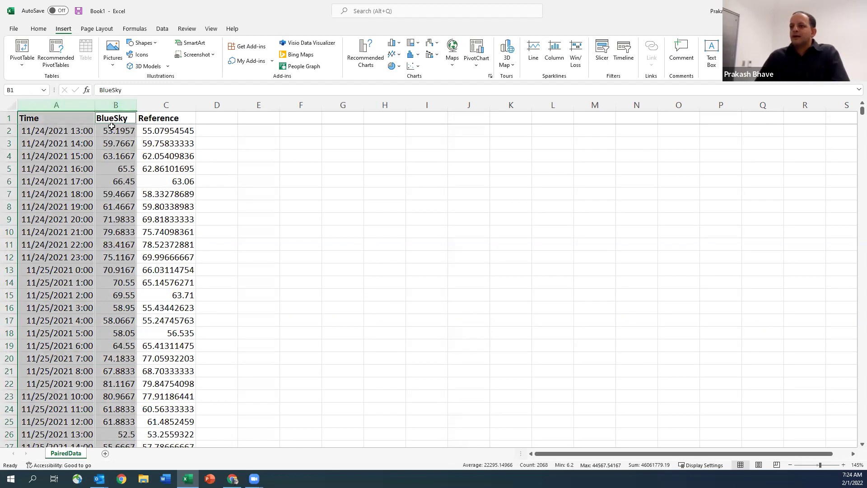
left_click(147, 106, "ctrl")
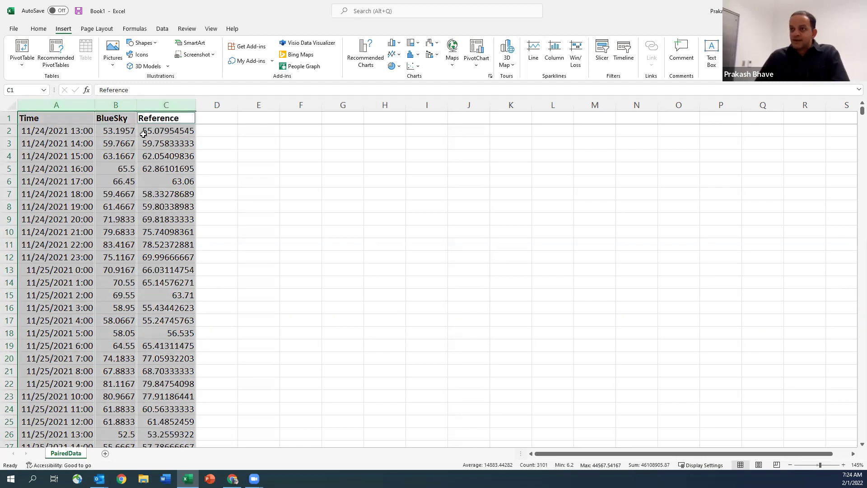
left_click(121, 121)
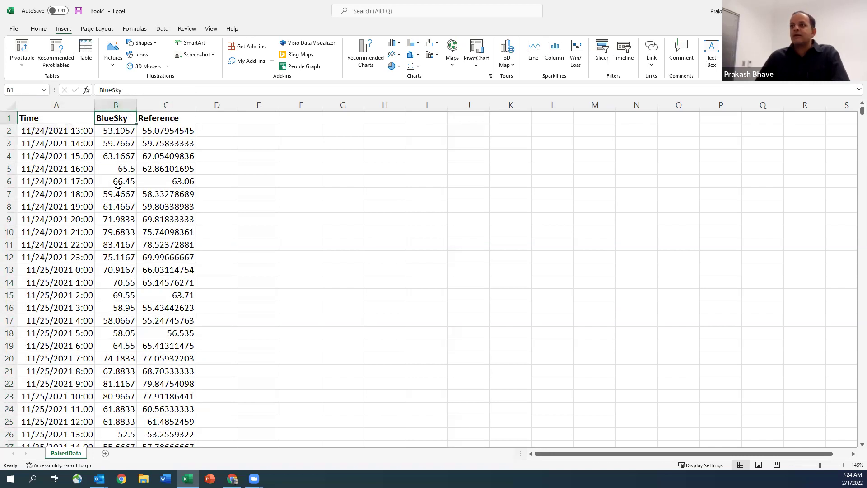
Step: Select the full Time, BlueSky and Reference dataset with its headers, from A1 to C1034
left_click(64, 119)
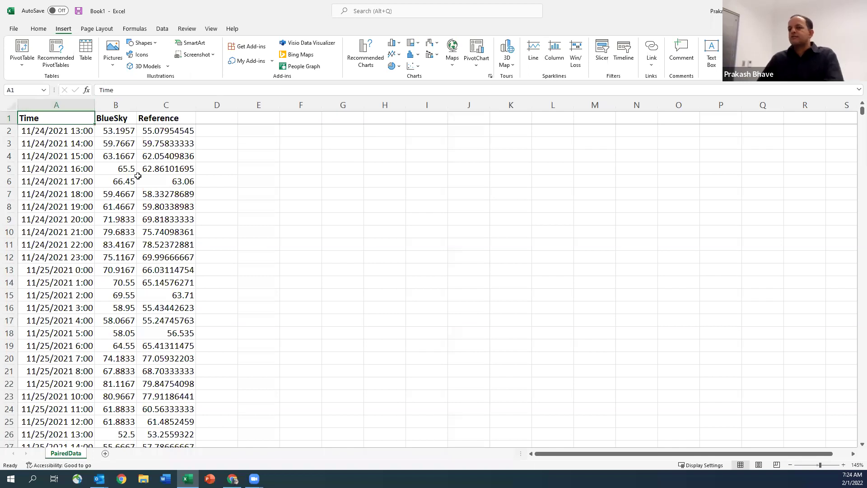
key("ctrl+shift+Right")
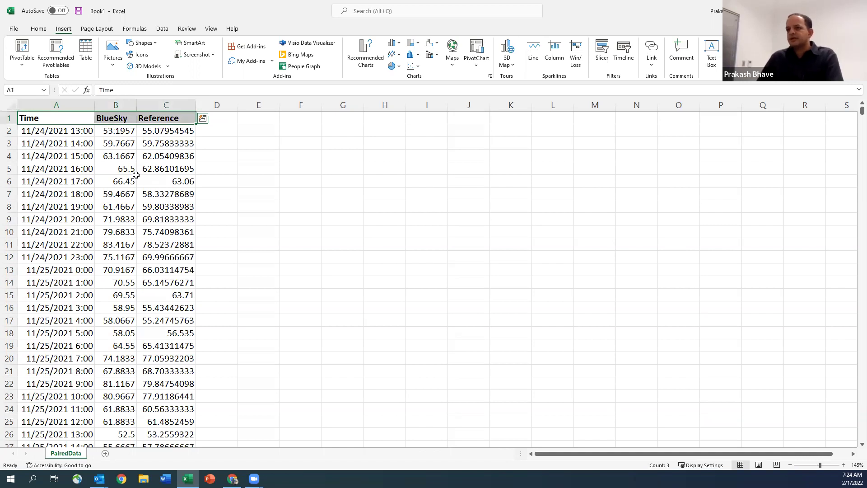
key("ctrl+shift+Left")
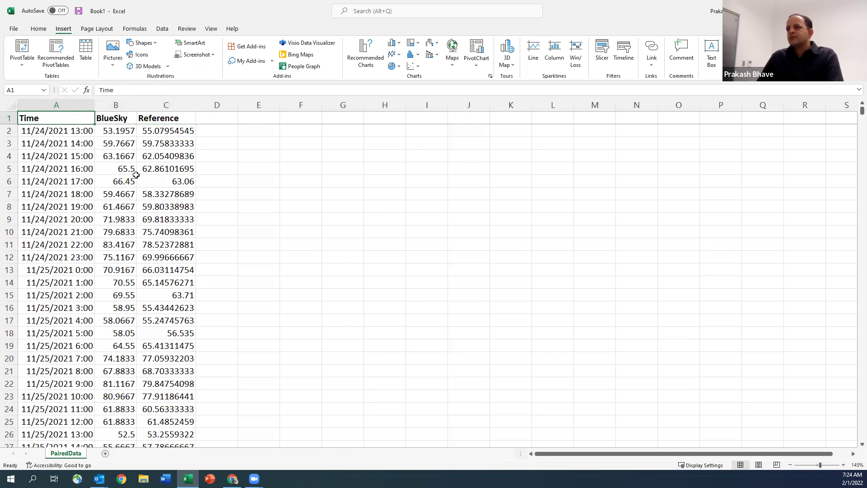
key("ctrl+shift+Right")
key("ctrl+shift+Down")
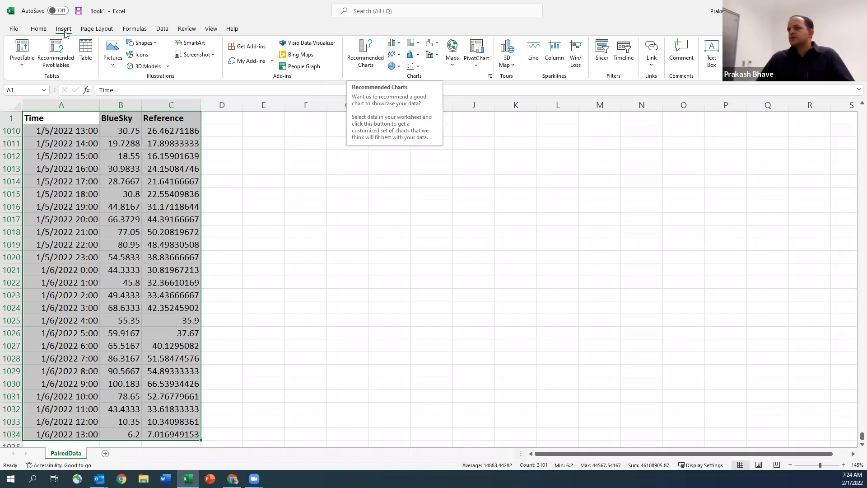
Step: Insert the recommended scatter chart of BlueSky and Reference over Time and enlarge it beside the data
left_click(369, 54)
left_click(370, 55)
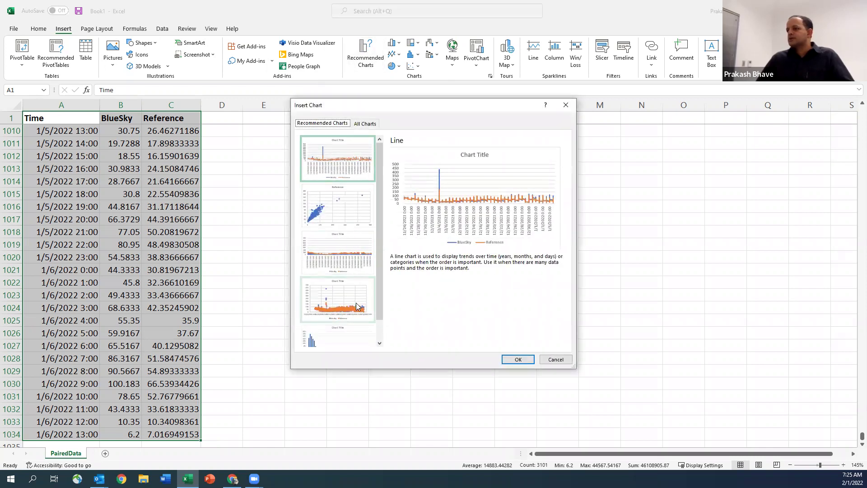
left_click(351, 300)
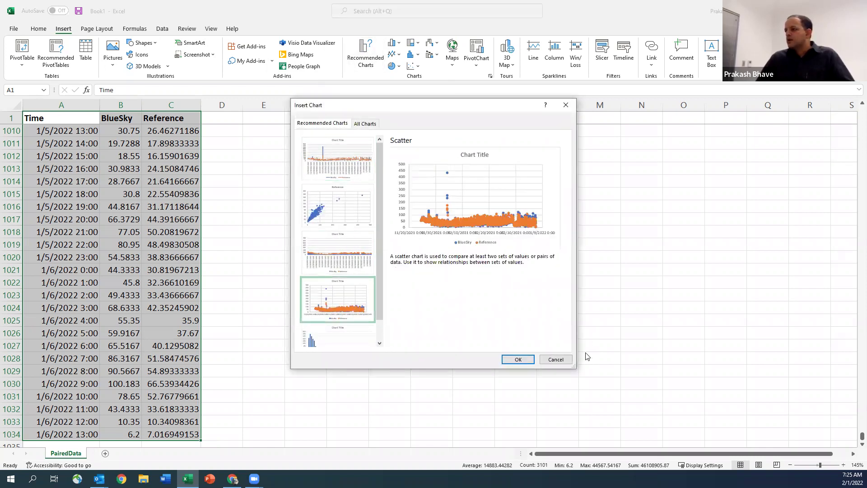
left_click(518, 359)
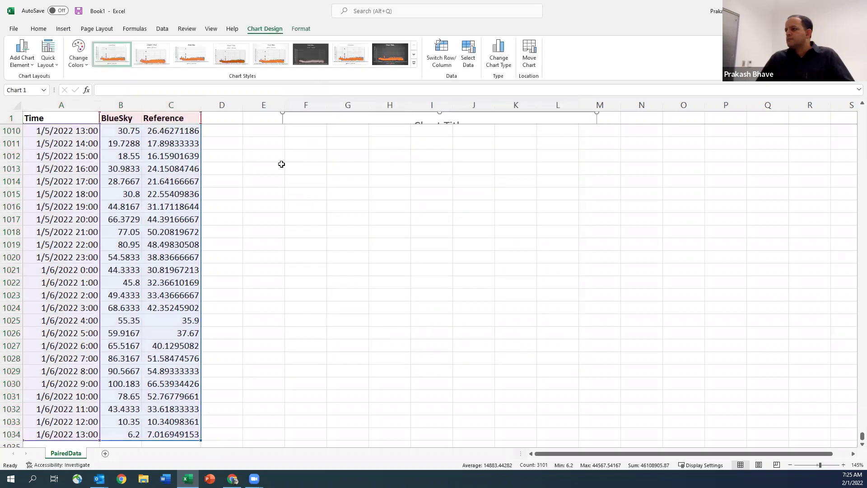
left_click_drag(861, 437, 855, 91)
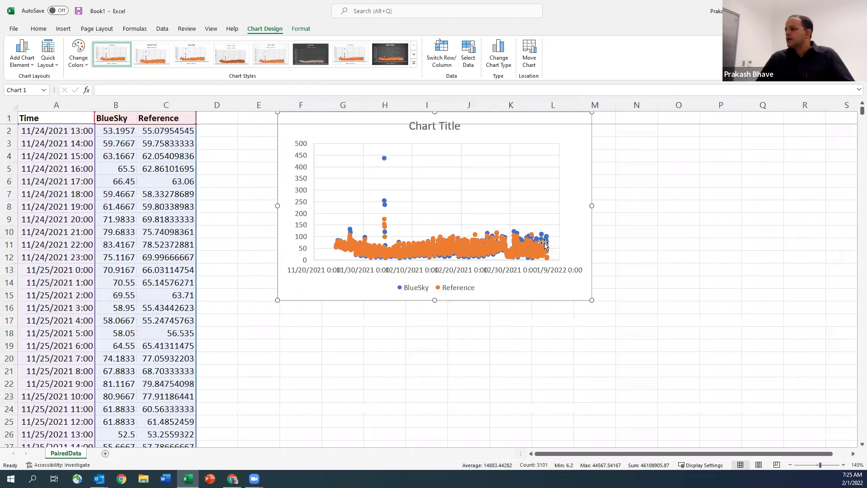
left_click_drag(591, 300, 759, 374)
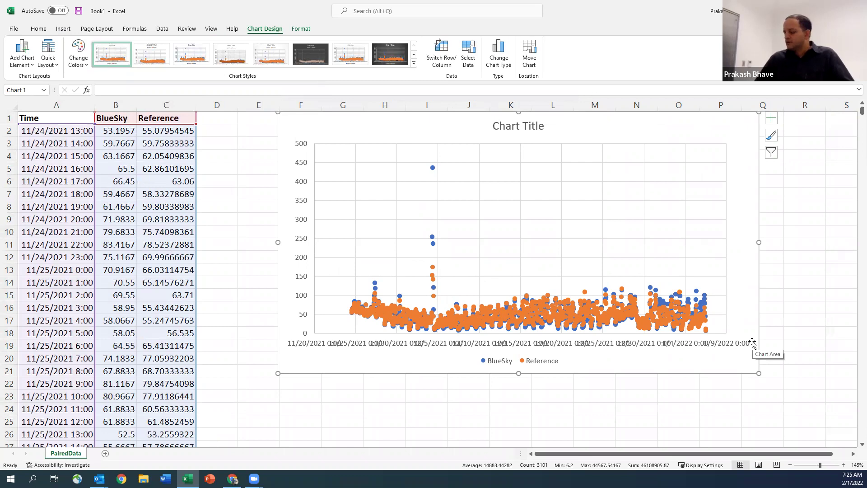
Step: Replace the scatter chart with the recommended line chart of both series, and make it wider and taller
key("Delete")
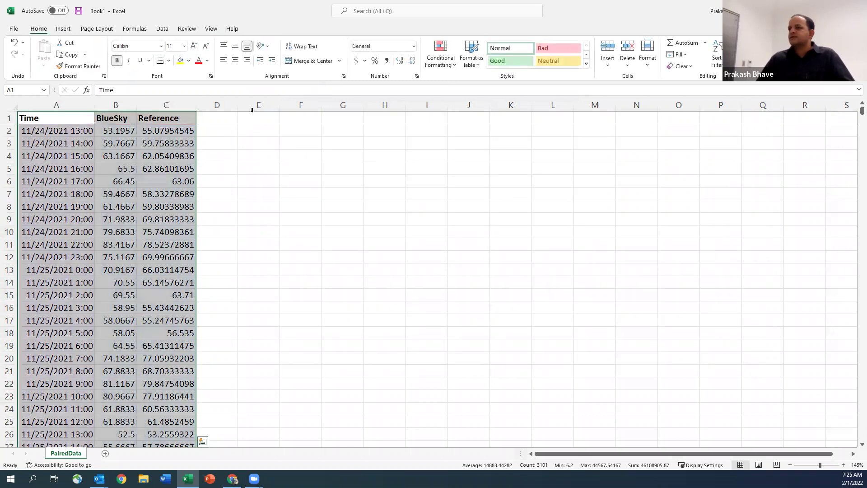
left_click(63, 29)
left_click(371, 52)
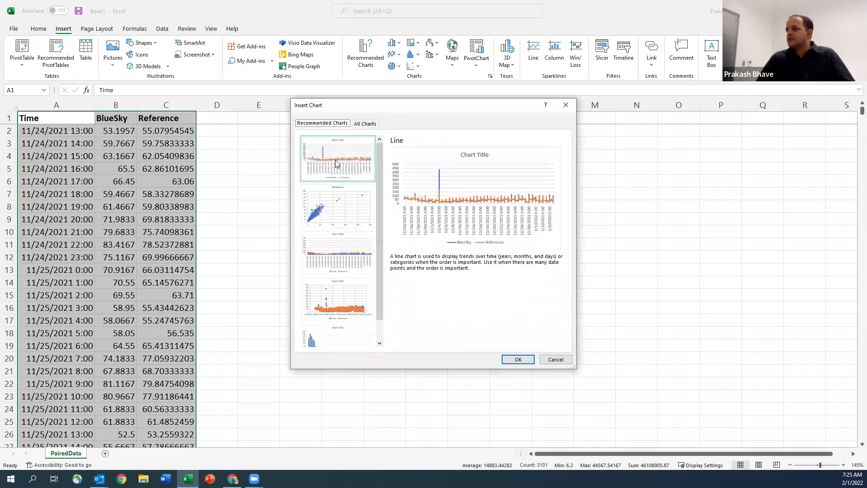
left_click(520, 360)
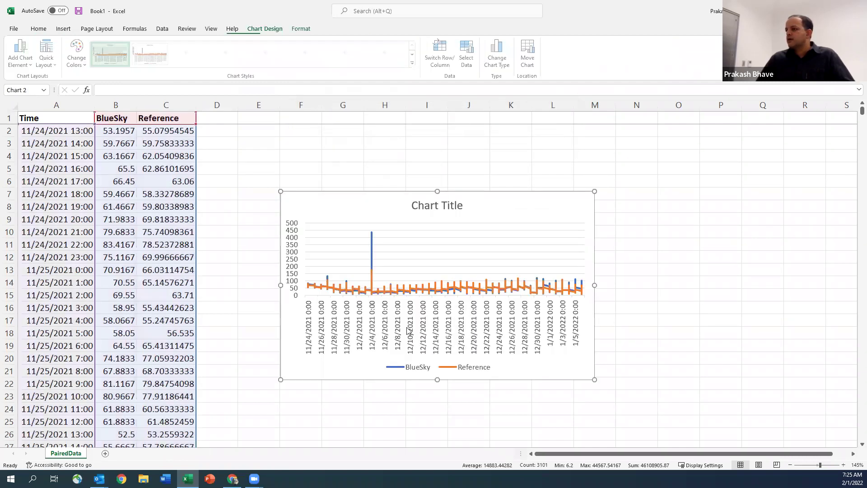
left_click_drag(594, 286, 797, 285)
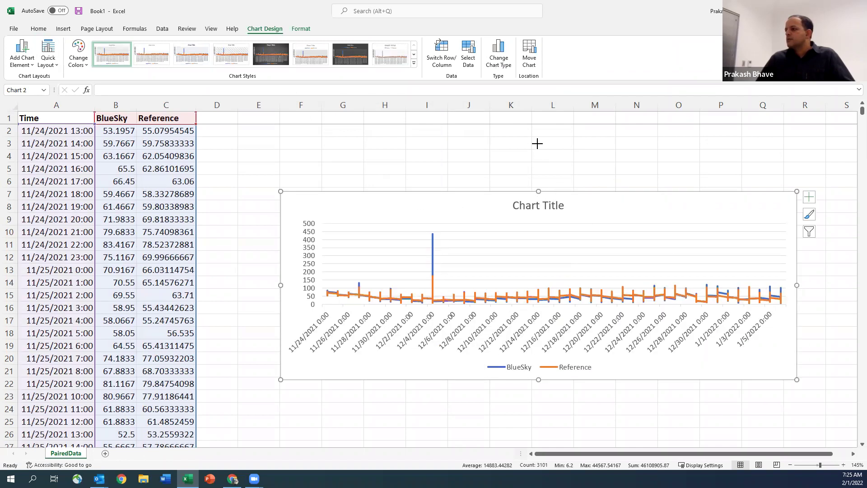
left_click_drag(538, 144, 538, 139)
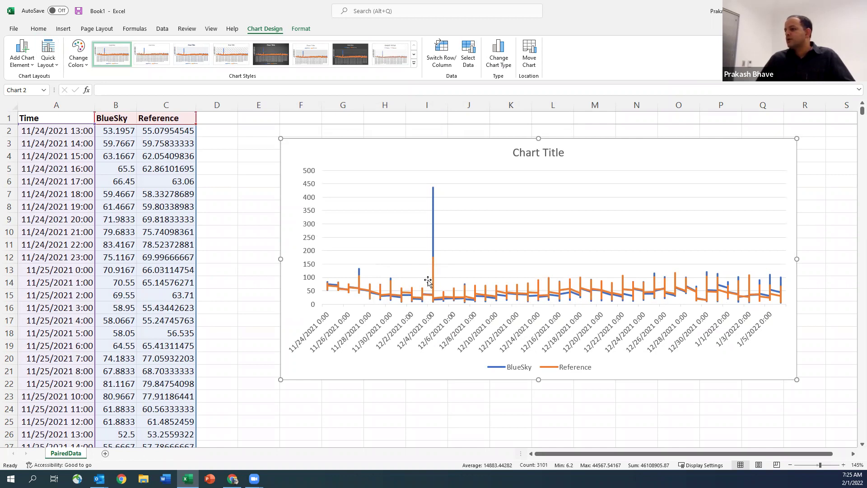
Step: Examine the tall spike around 12/4/2021 in the line chart and delete the chart
mouse_move(435, 192)
mouse_move(444, 296)
left_click(739, 147)
key("Delete")
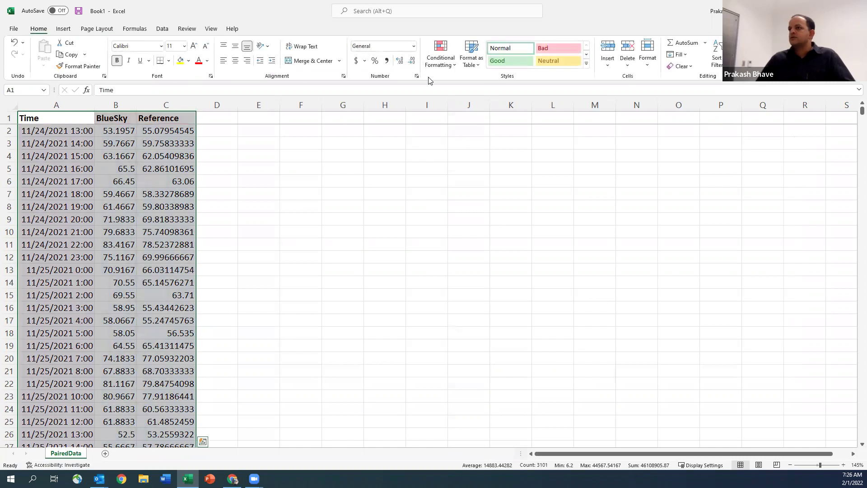
left_click(63, 28)
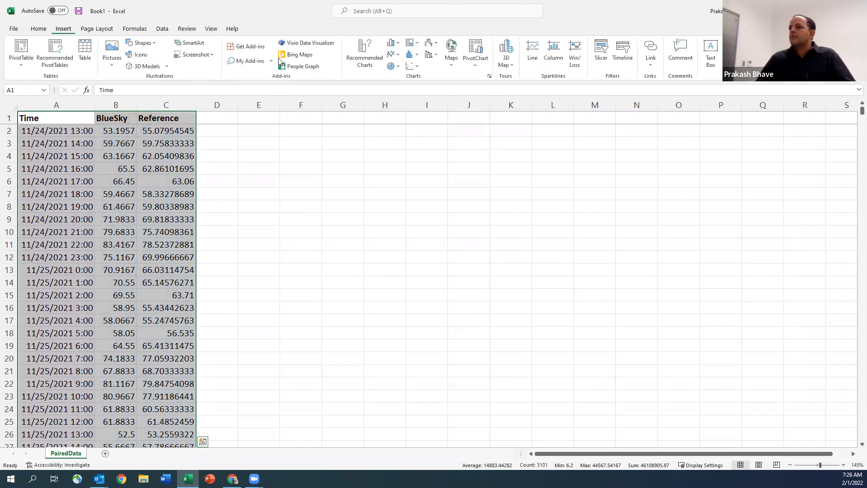
left_click(366, 55)
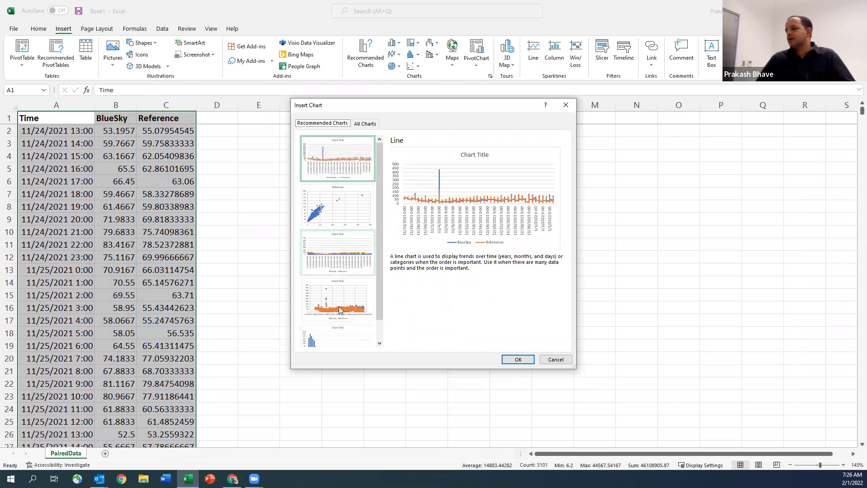
scroll(380, 316, "down", 1)
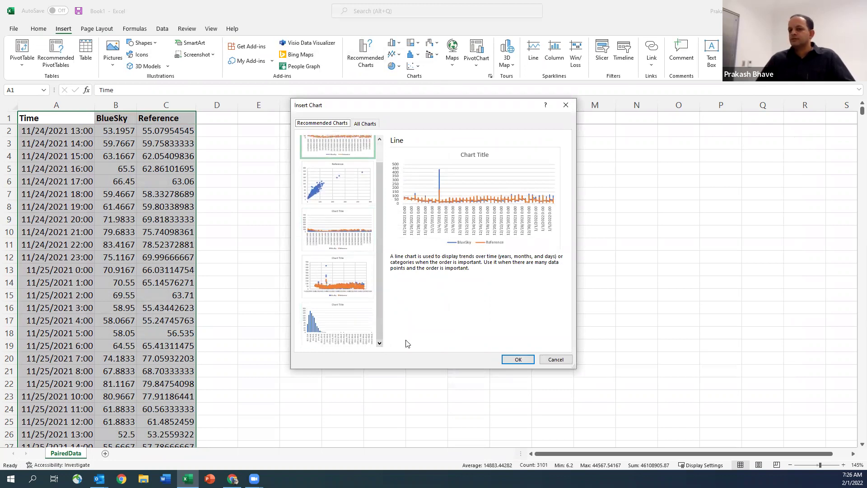
left_click(551, 360)
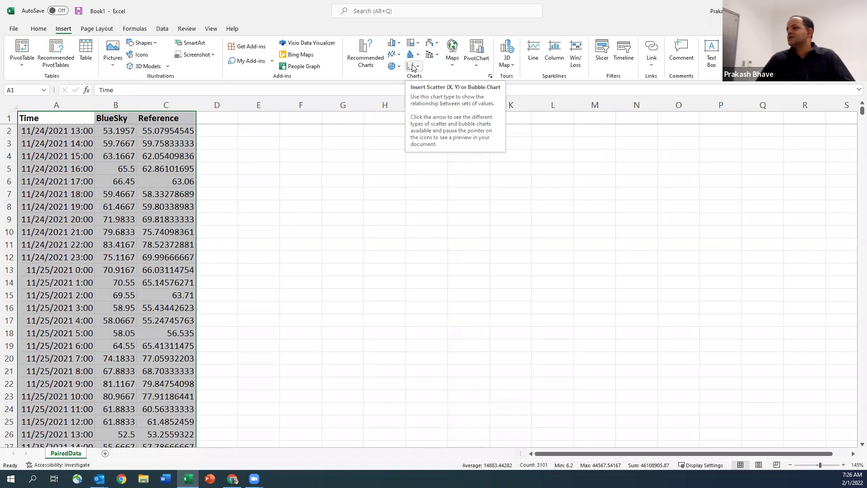
Step: Insert a markers-only scatter chart of the selected data and move it to the new sheet Chart1
left_click(415, 67)
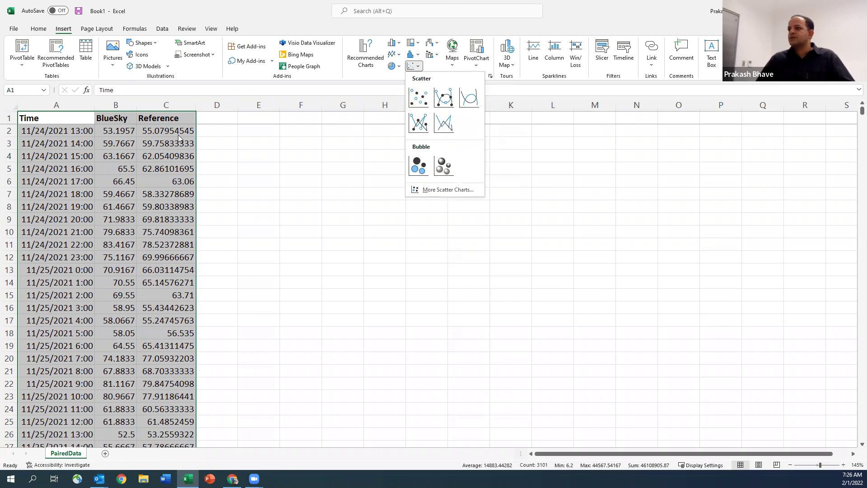
left_click(418, 97)
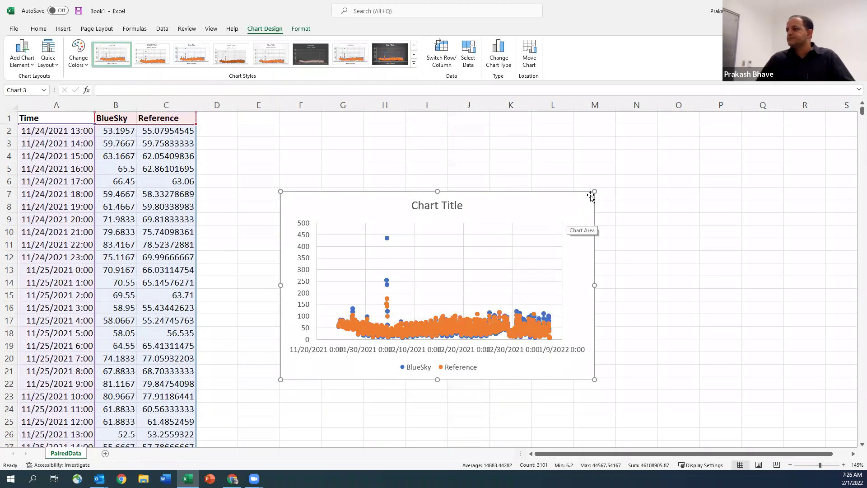
right_click(536, 199)
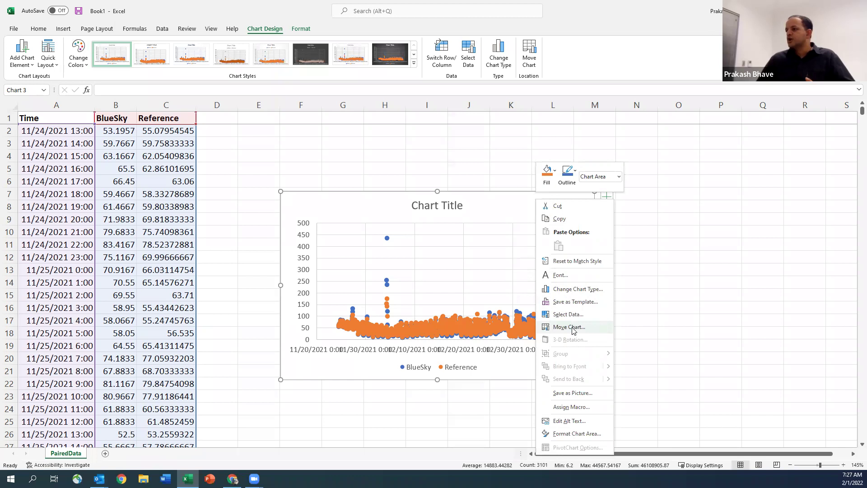
right_click(505, 210)
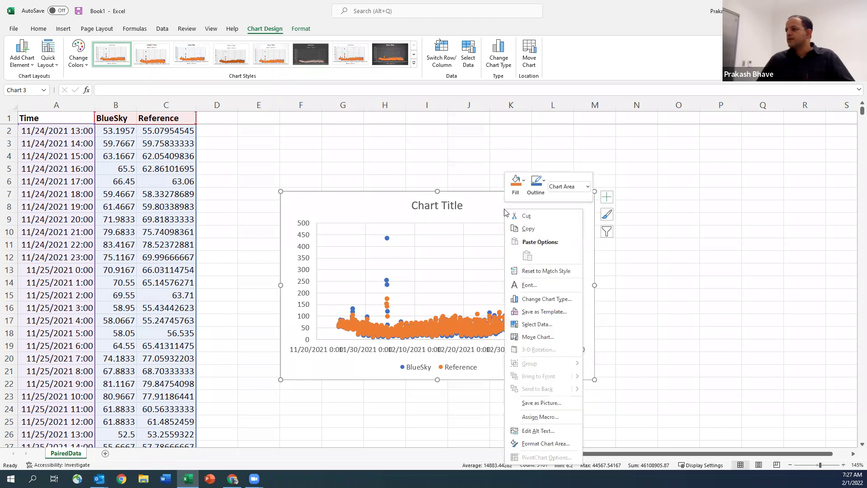
left_click(525, 338)
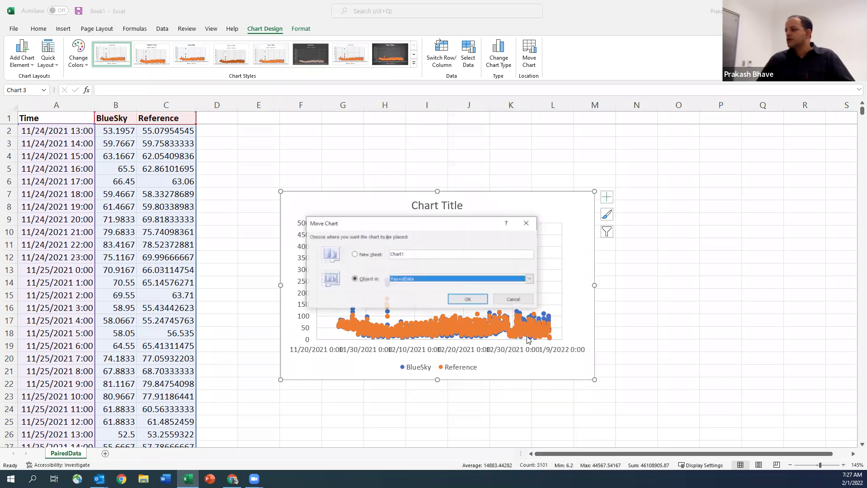
left_click(370, 256)
left_click(465, 299)
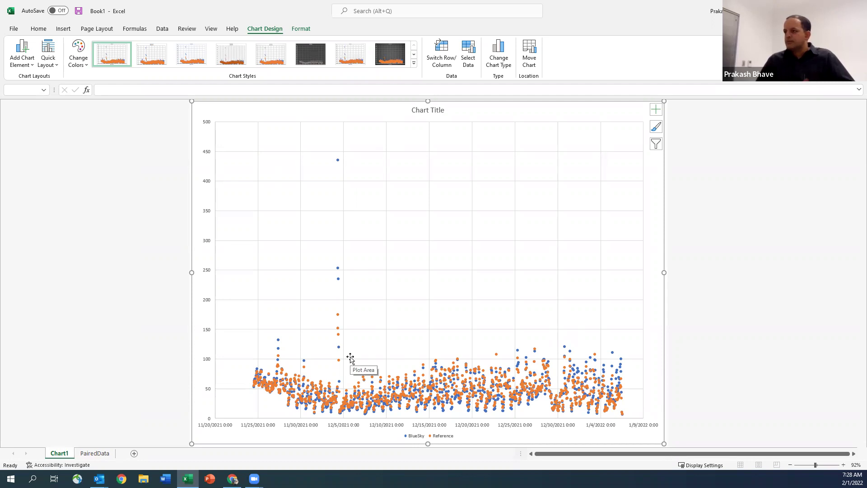
Step: Open the text box formatting options for the chart's horizontal date axis
left_click(265, 428)
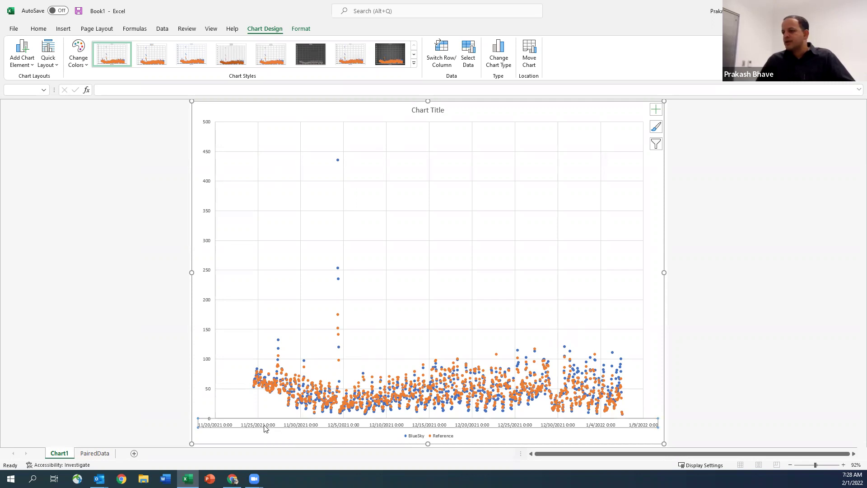
double_click(266, 429)
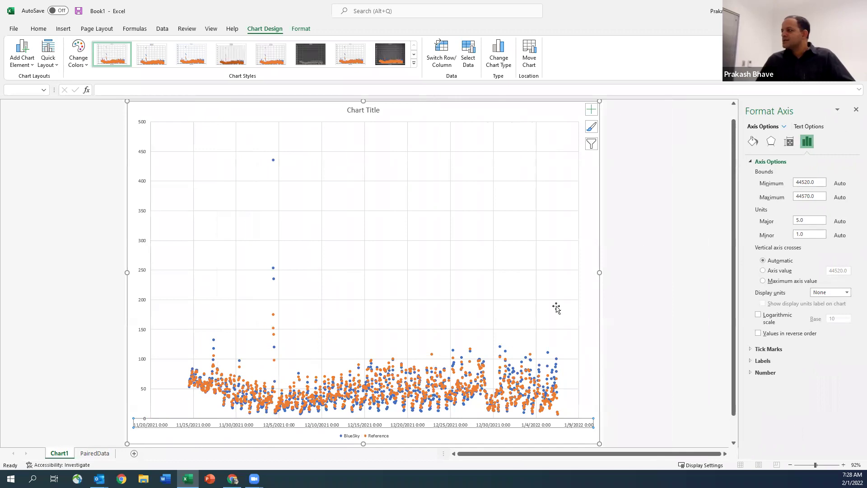
left_click(810, 127)
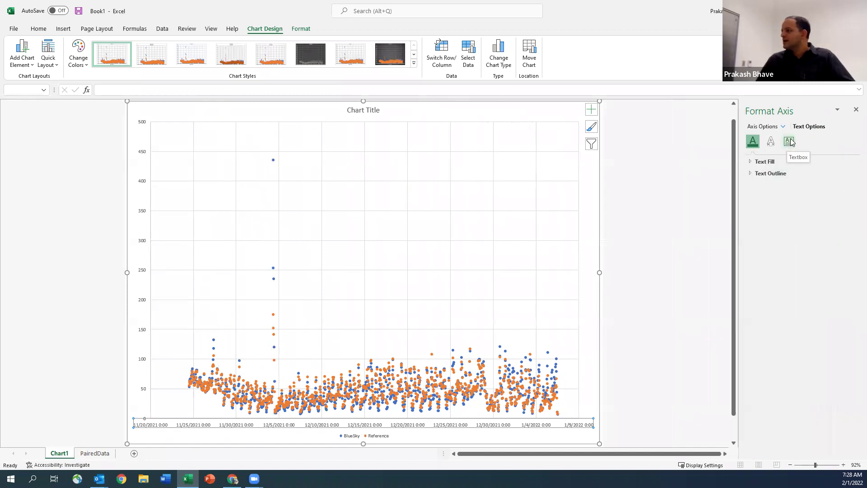
left_click(791, 142)
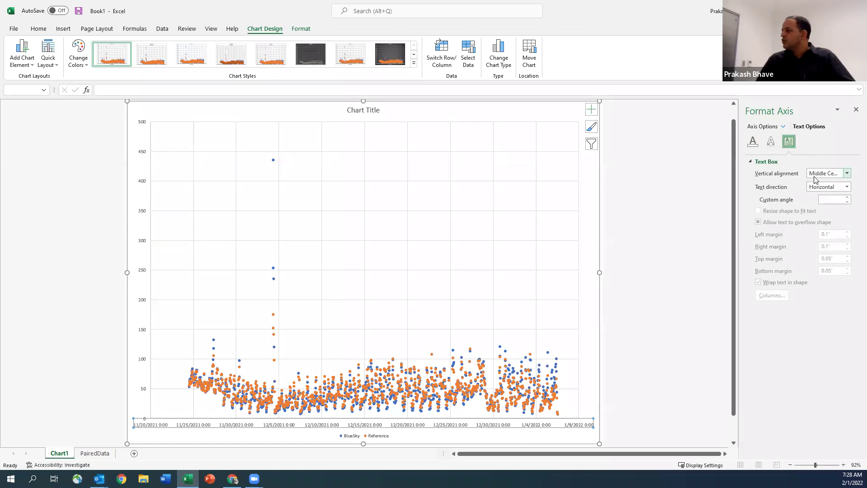
Step: Try rotating the horizontal axis date labels by 90° and then 270°, and undo the rotation
left_click(821, 189)
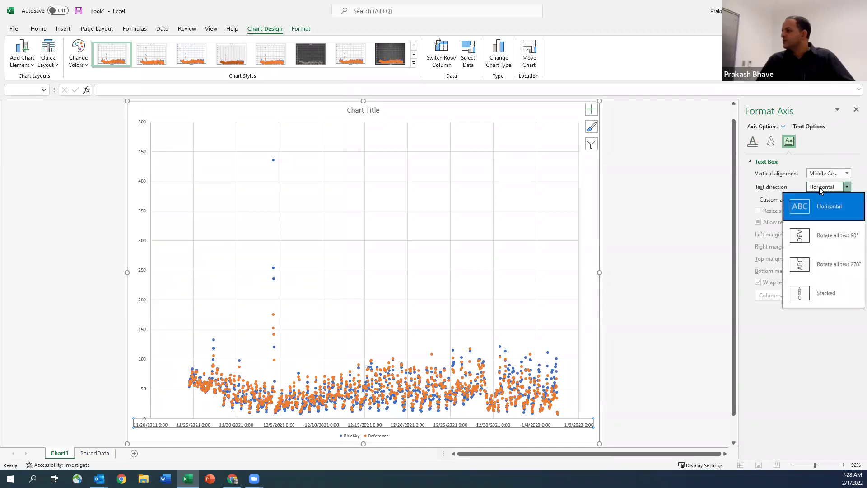
left_click(824, 235)
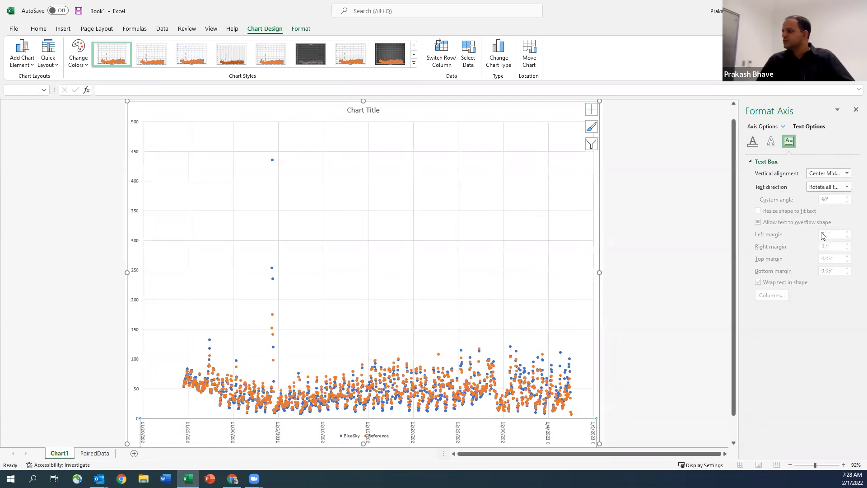
left_click(847, 187)
left_click(820, 261)
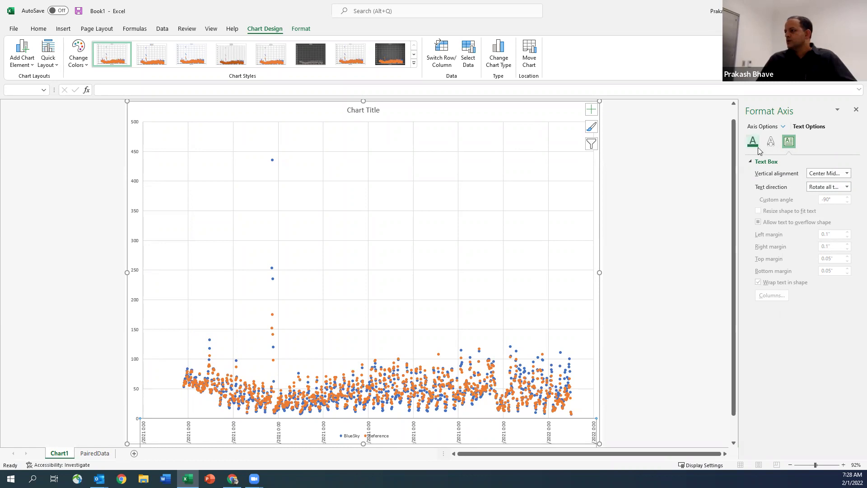
key("ctrl+z")
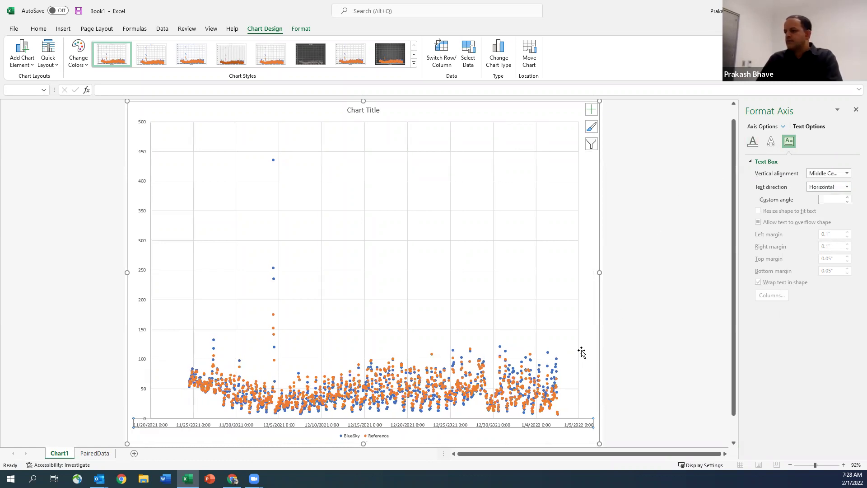
Step: Set the text direction of the horizontal axis date labels to rotate all text 270°
left_click(616, 409)
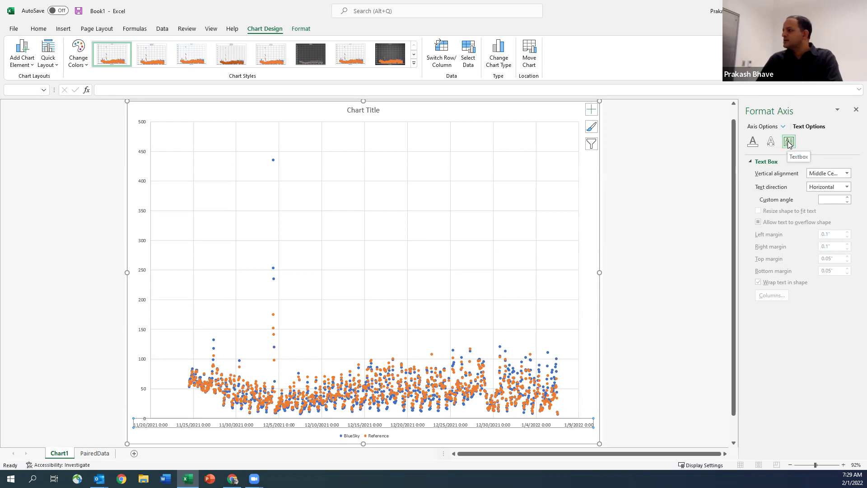
left_click(824, 190)
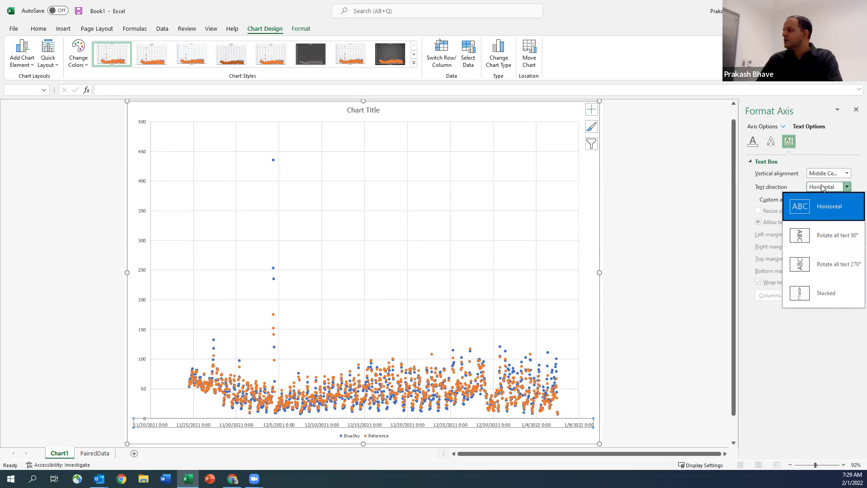
left_click(823, 265)
left_click(640, 332)
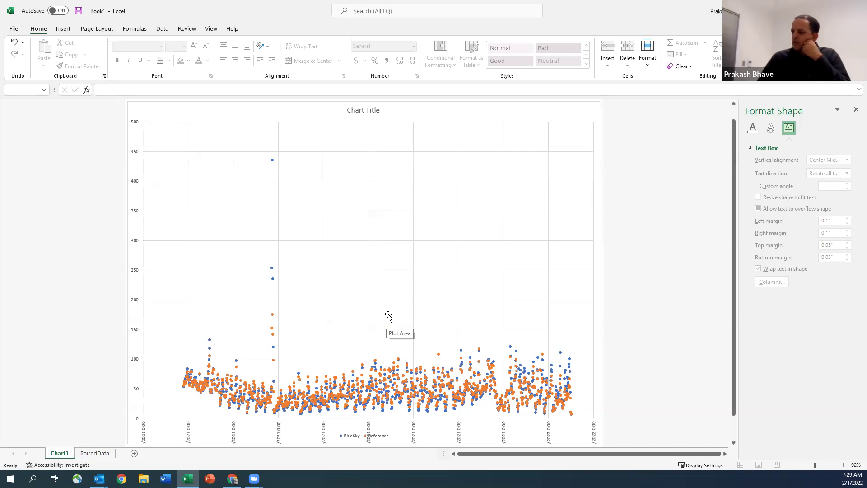
Step: Shorten the plot area from its lower edge to make room for the full rotated date labels above the legend
left_click(389, 254)
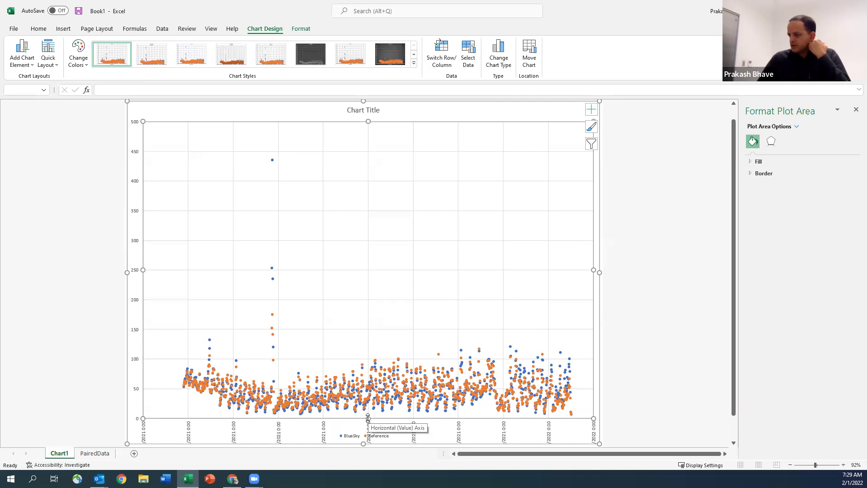
left_click_drag(368, 418, 369, 397)
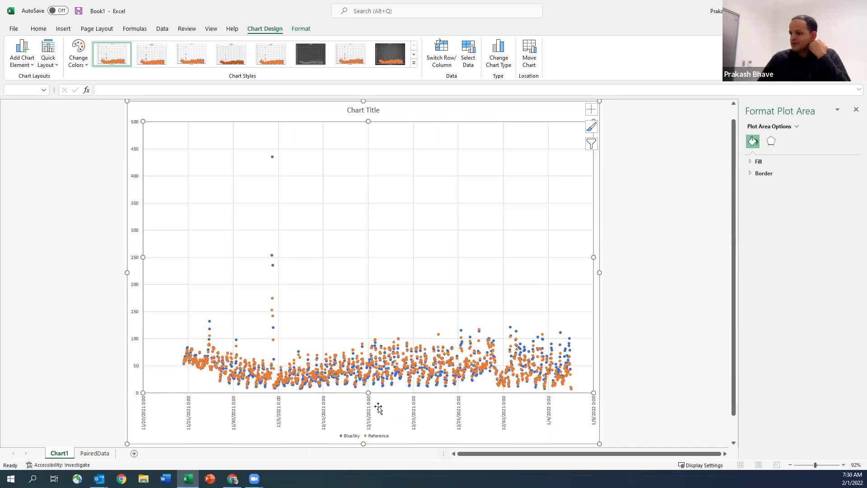
left_click(638, 353)
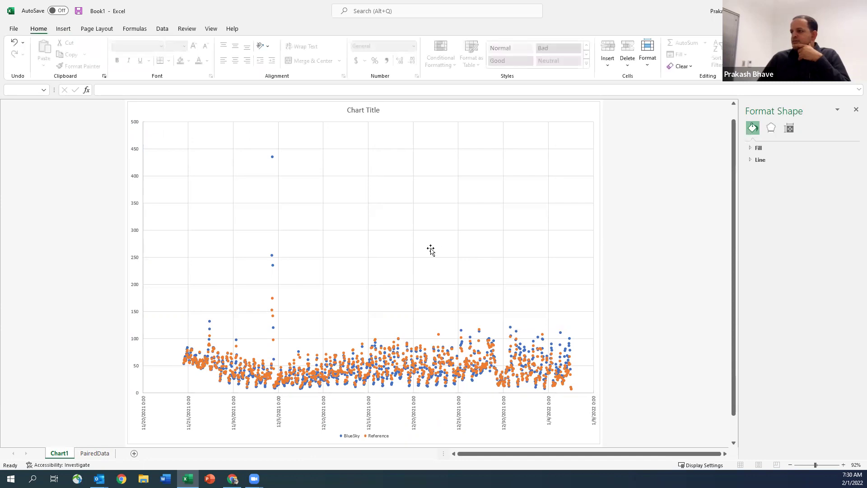
left_click(391, 246)
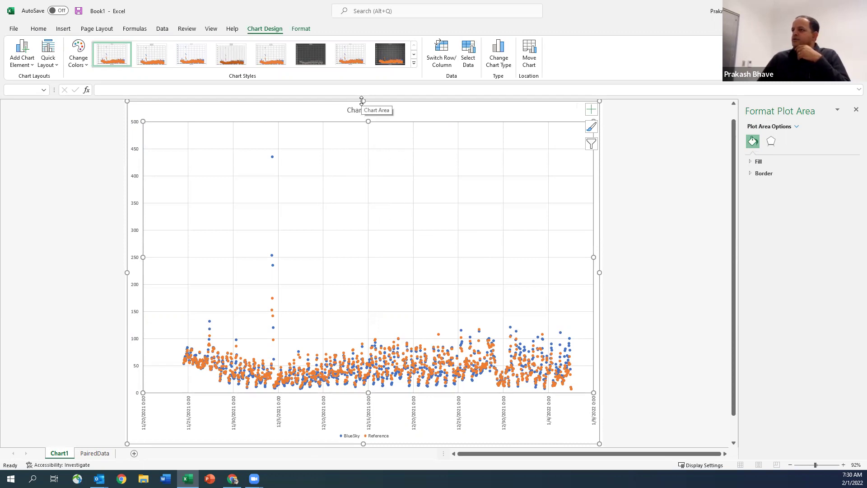
left_click_drag(369, 122, 370, 394)
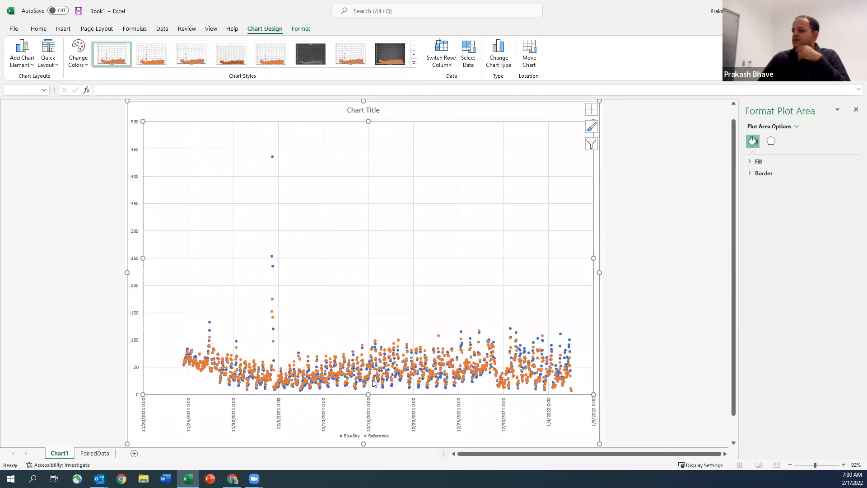
left_click(643, 418)
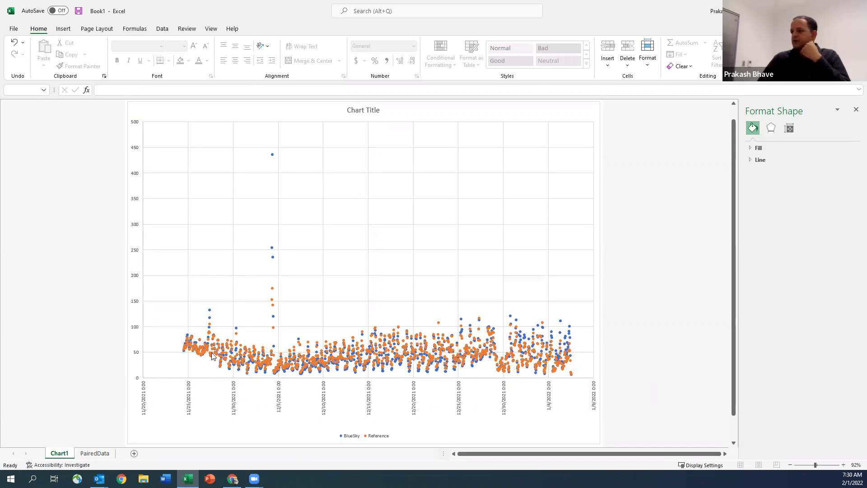
Step: Examine individual BlueSky and Reference points along the scatter chart's timeline
mouse_move(215, 350)
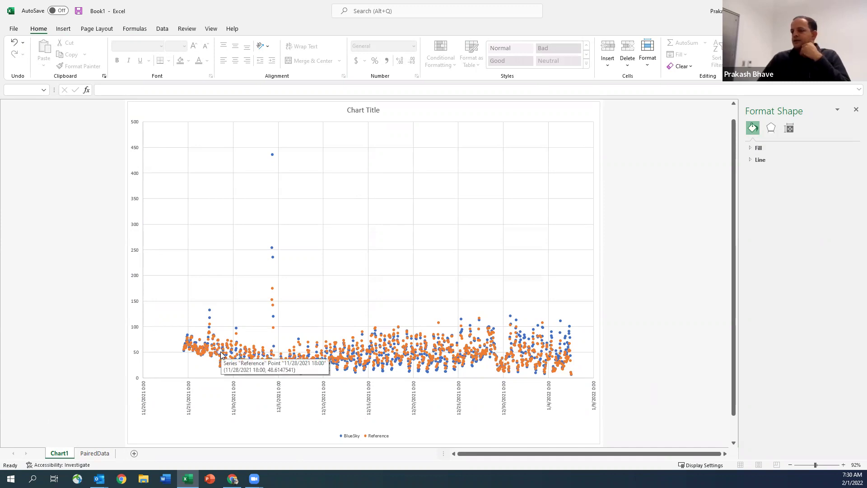
mouse_move(272, 317)
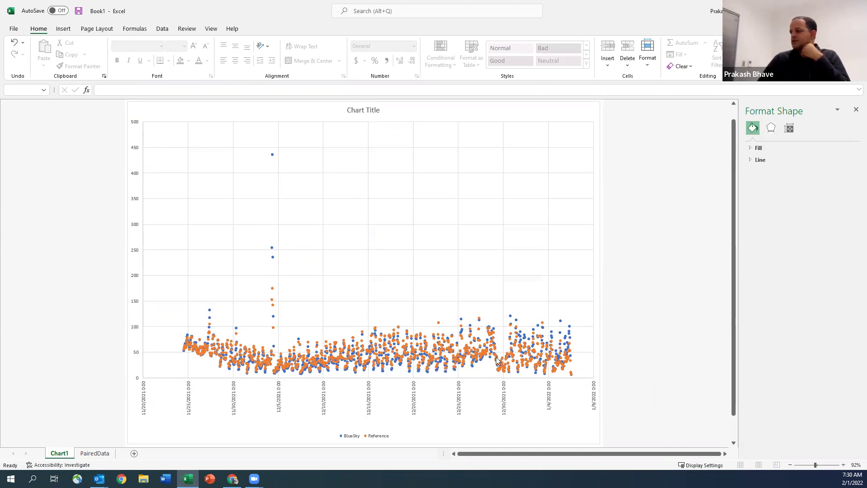
left_click(462, 333)
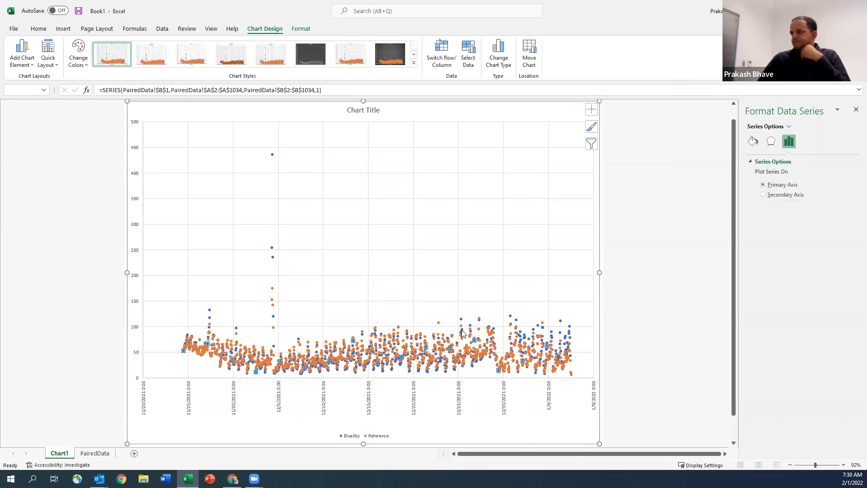
left_click(628, 289)
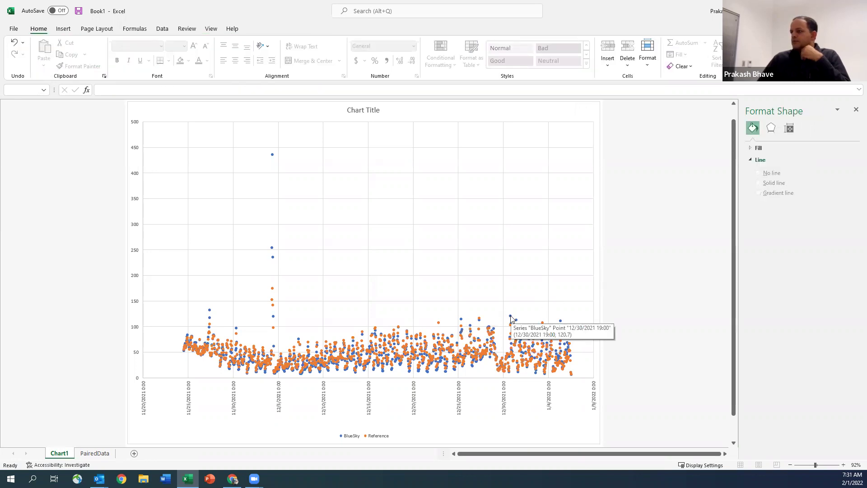
Step: Connect the Reference series' points with a solid line, accepting the complex chart formatting
left_click(511, 319)
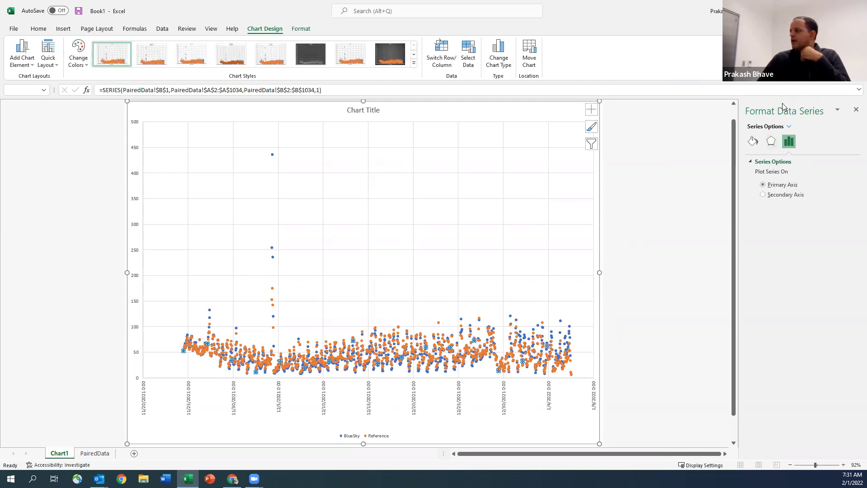
left_click(627, 318)
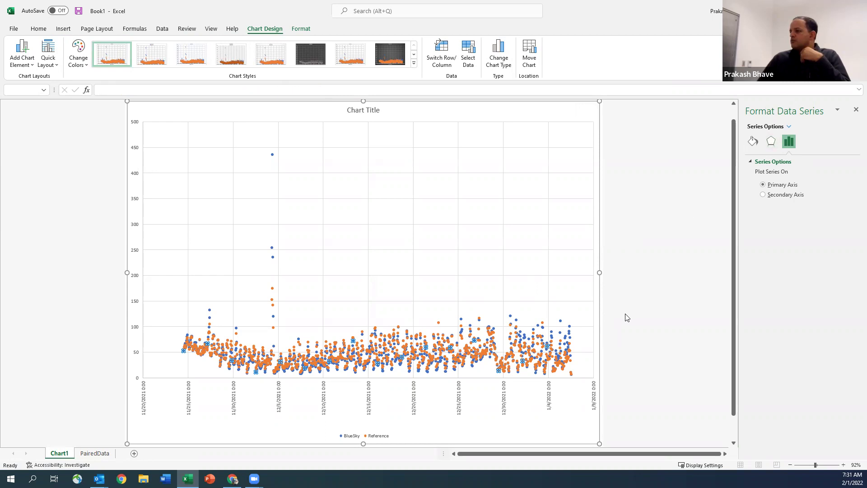
left_click(514, 335)
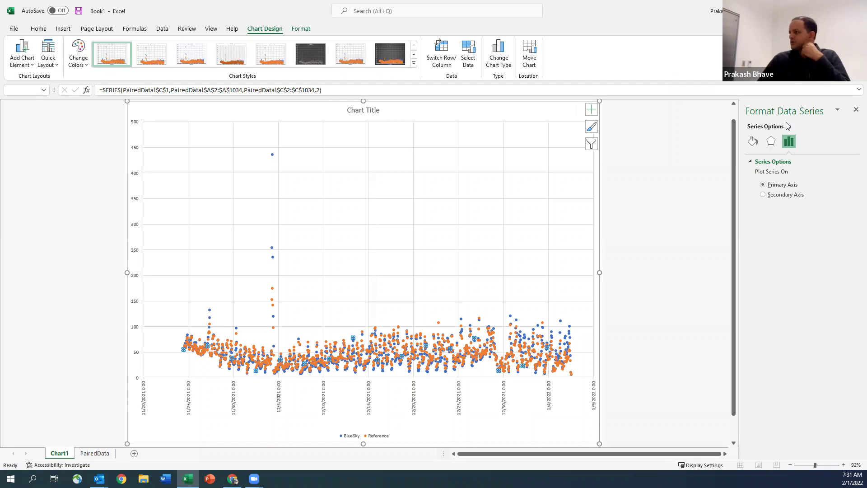
left_click(752, 141)
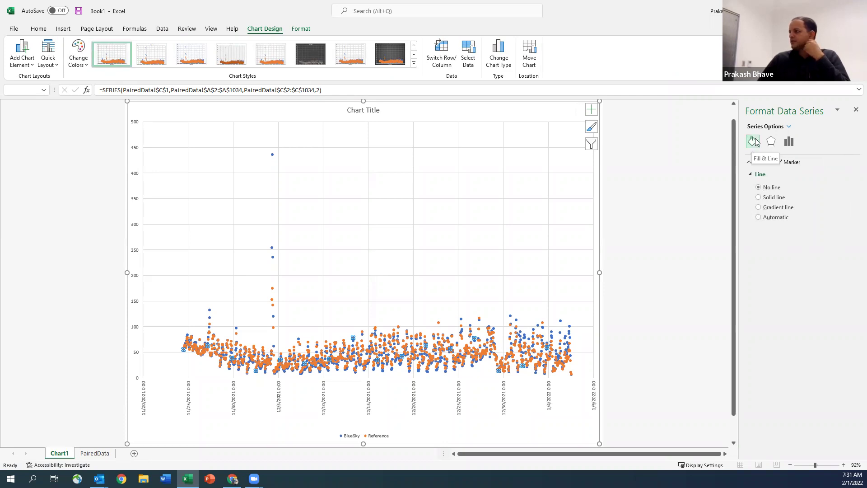
left_click(759, 197)
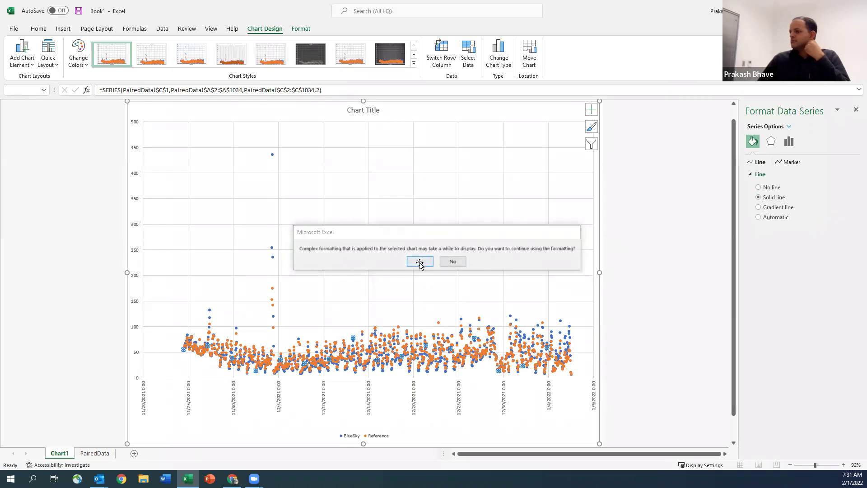
left_click(420, 262)
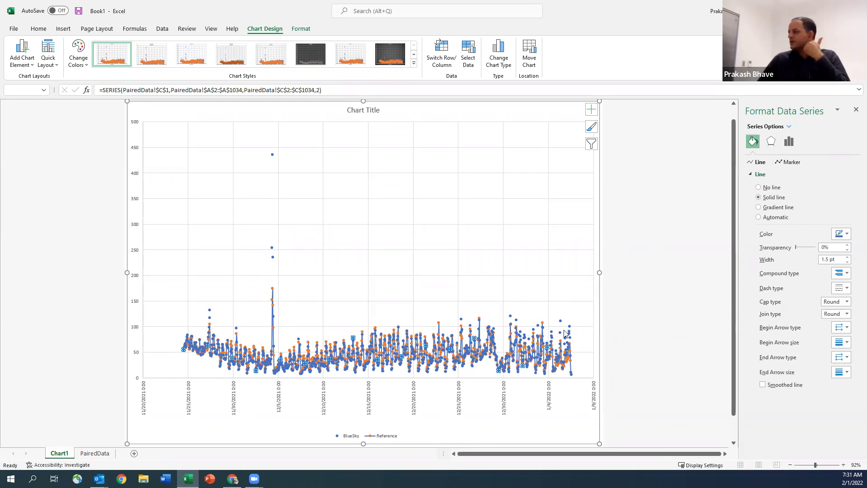
Step: Set the Reference series' line color to the orange theme color to match its markers
left_click(847, 235)
left_click(830, 257)
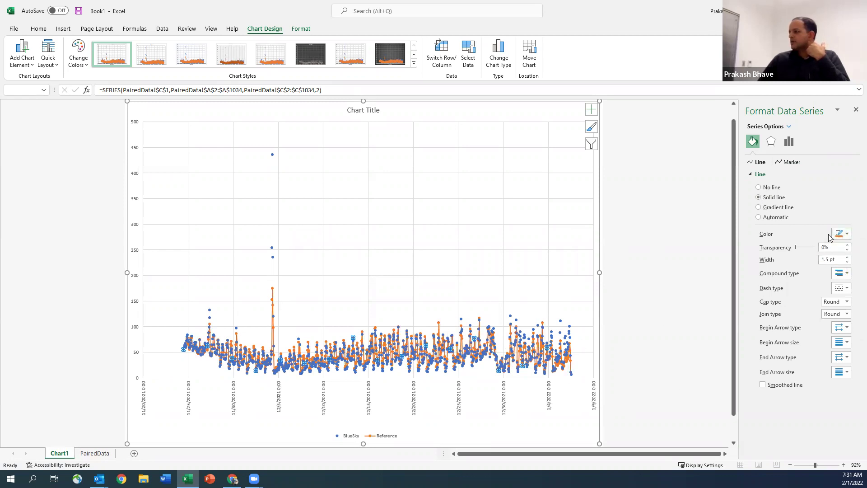
left_click(848, 235)
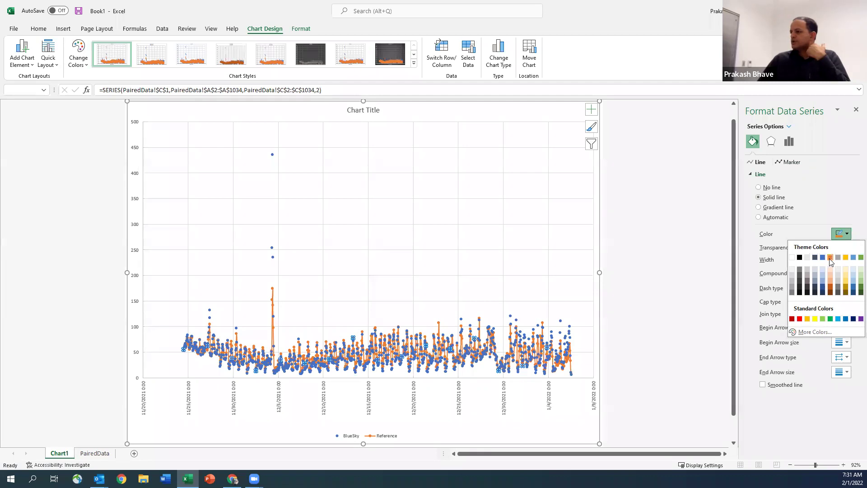
left_click(692, 274)
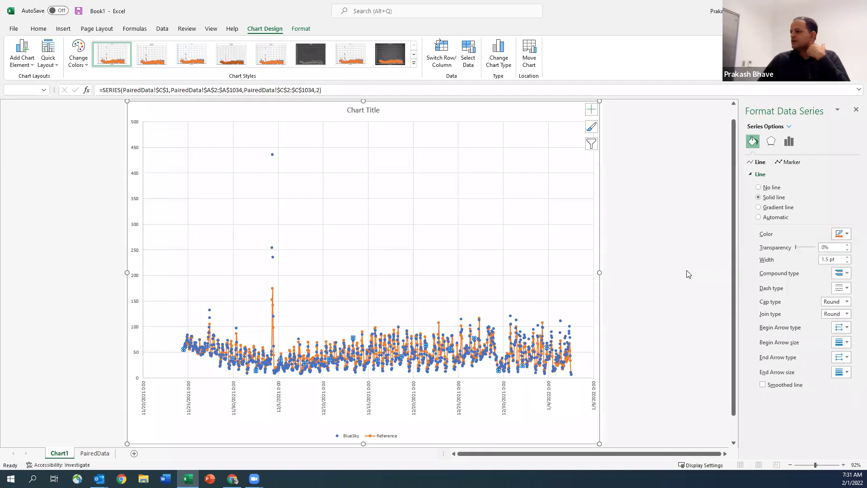
Step: Connect the BlueSky series' points with a solid line
left_click(560, 322)
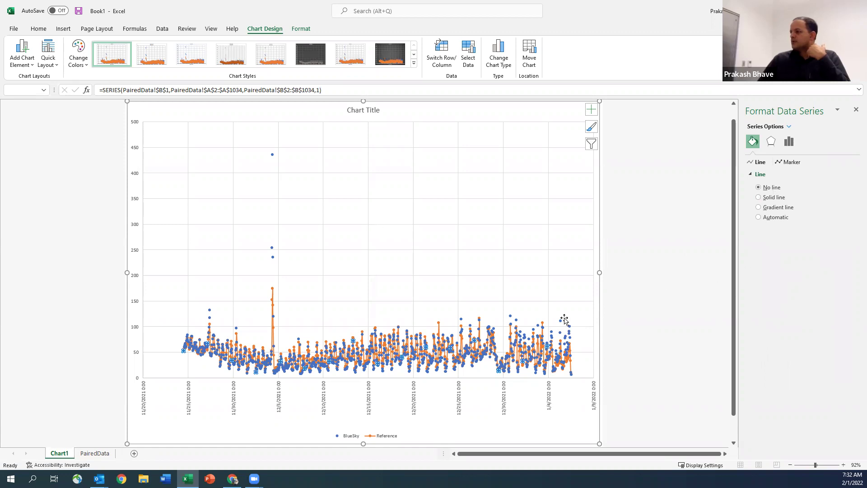
left_click(624, 321)
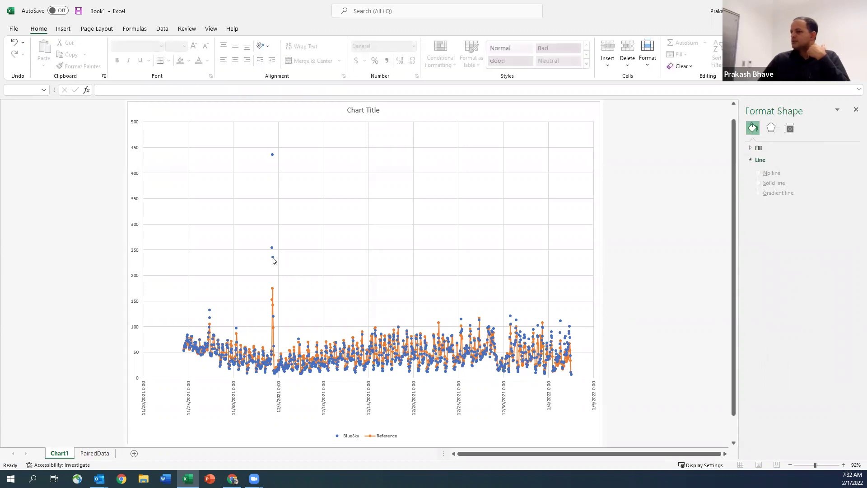
mouse_move(273, 259)
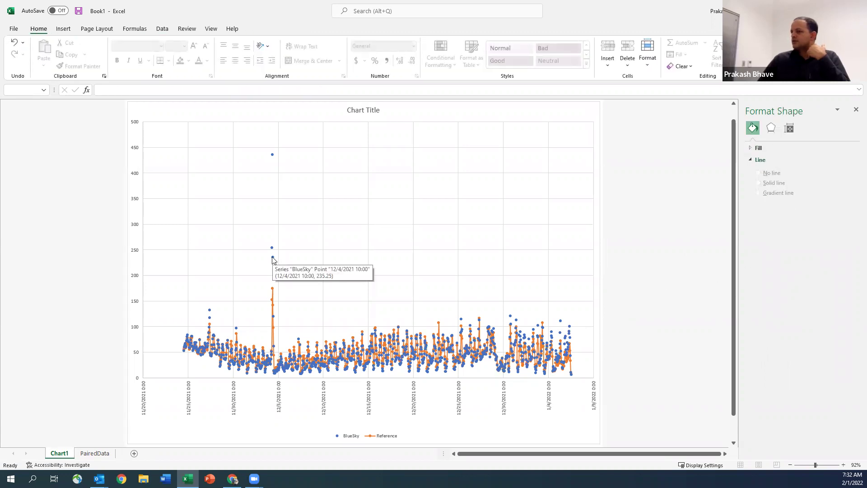
left_click(272, 154)
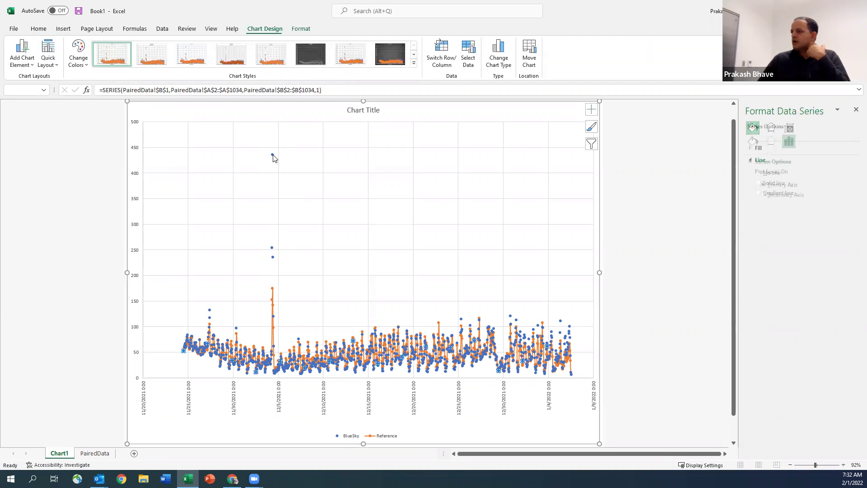
left_click(511, 317)
key("Escape")
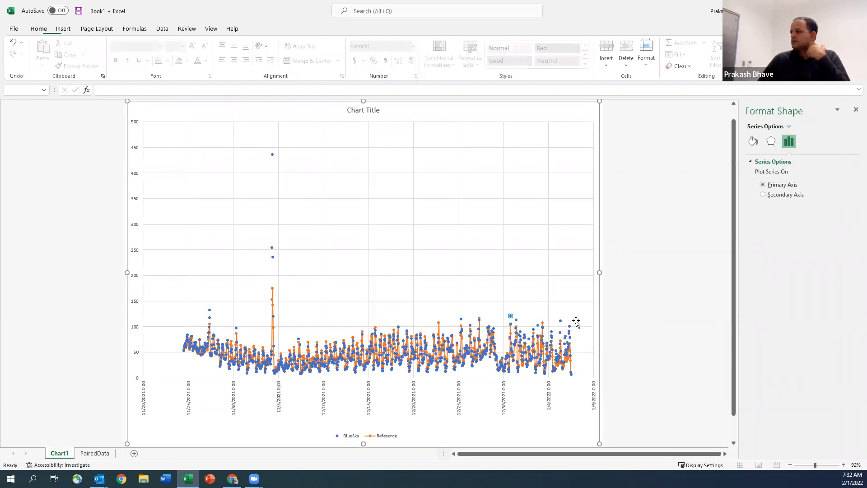
left_click(562, 322)
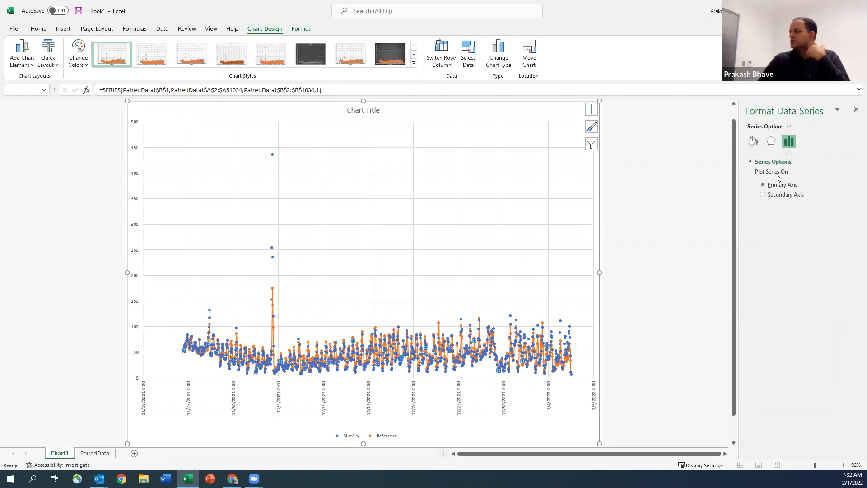
left_click(754, 142)
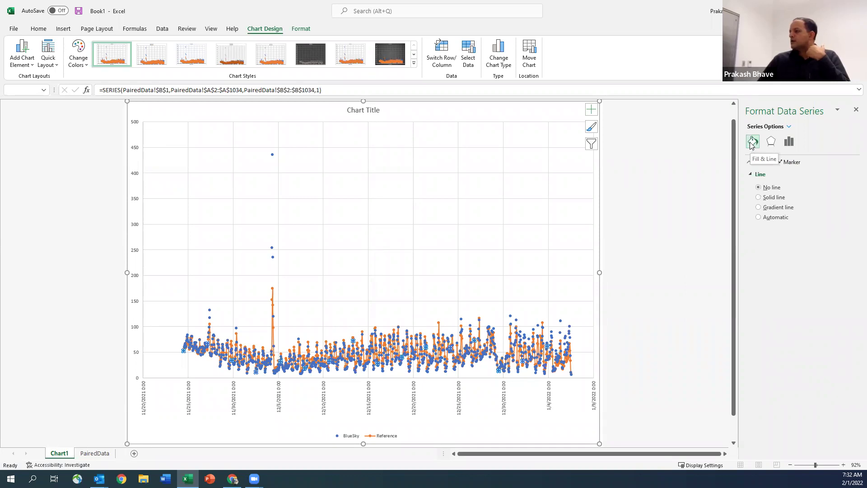
left_click(759, 197)
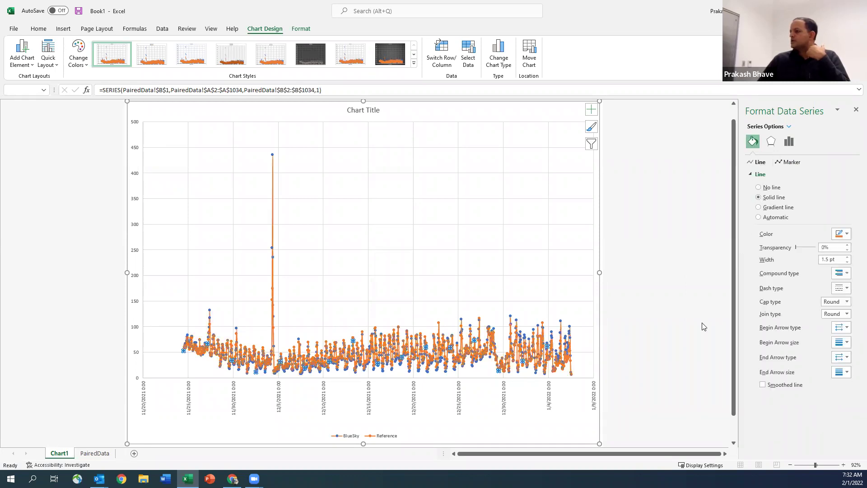
left_click(674, 358)
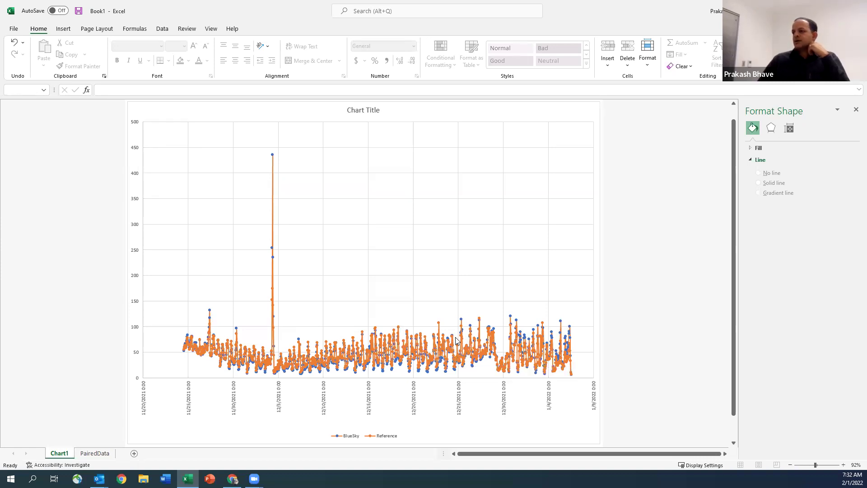
Step: Set the BlueSky series' line color to the blue theme color to distinguish it from the Reference line
mouse_move(454, 339)
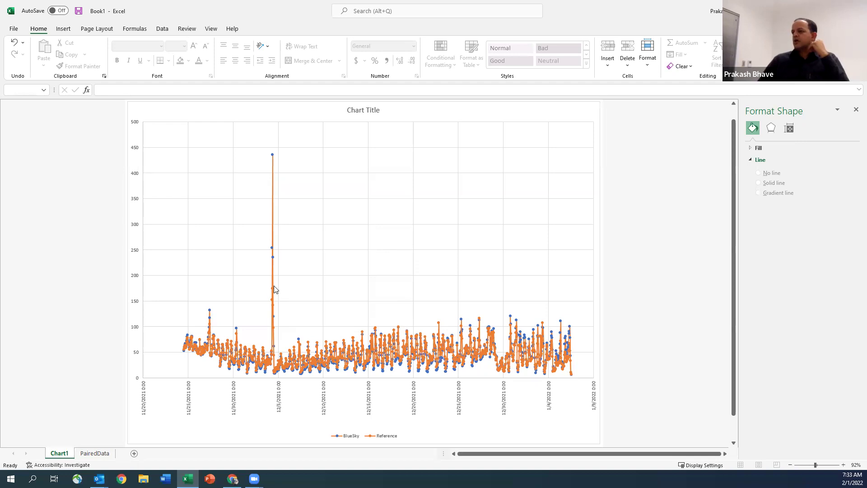
left_click(291, 219)
left_click(273, 225)
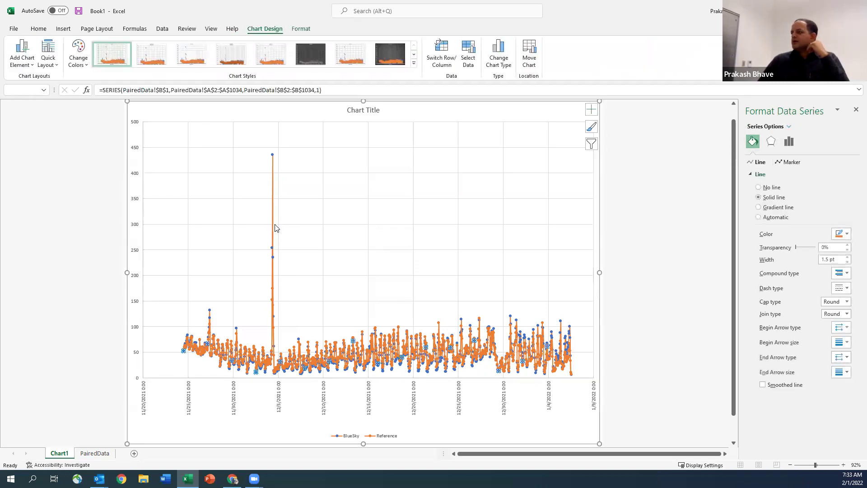
left_click(786, 163)
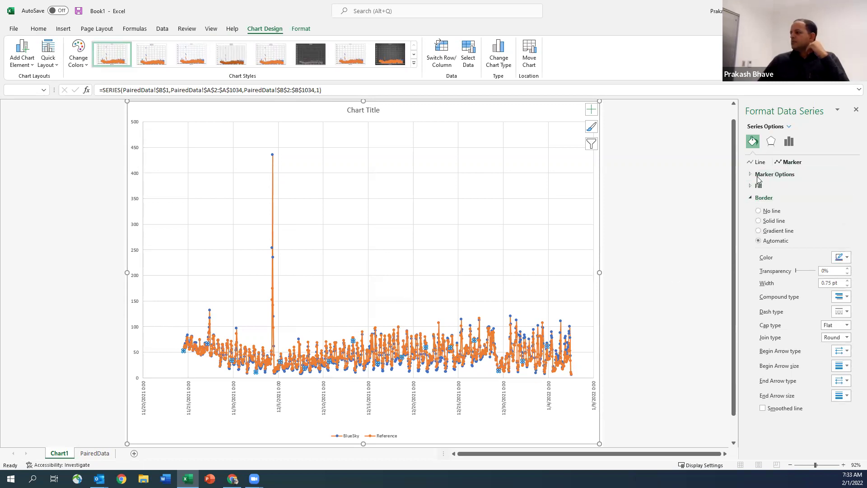
left_click(759, 161)
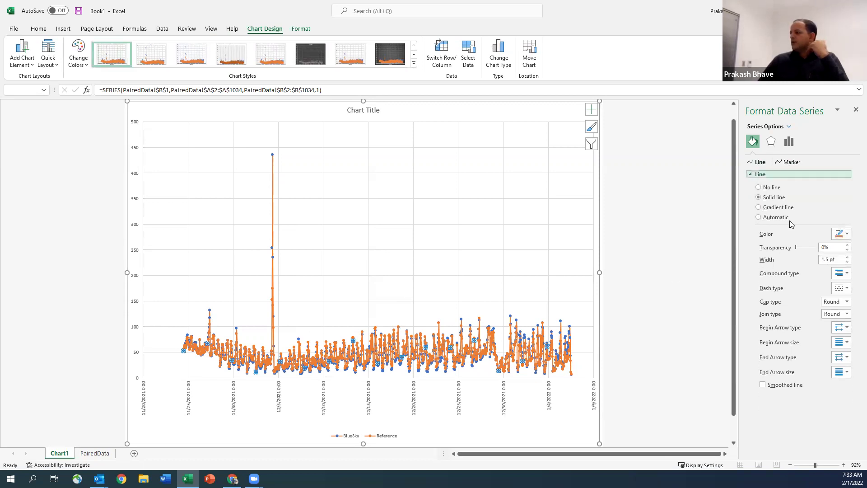
left_click(848, 234)
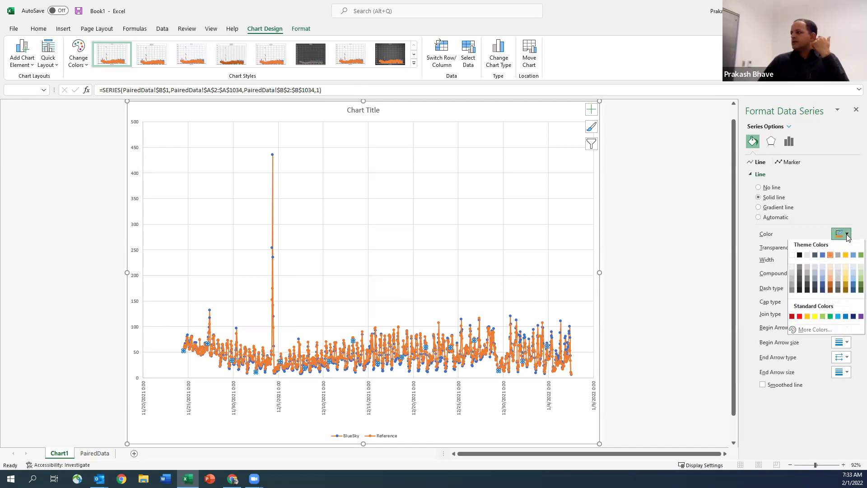
left_click(823, 258)
left_click(618, 246)
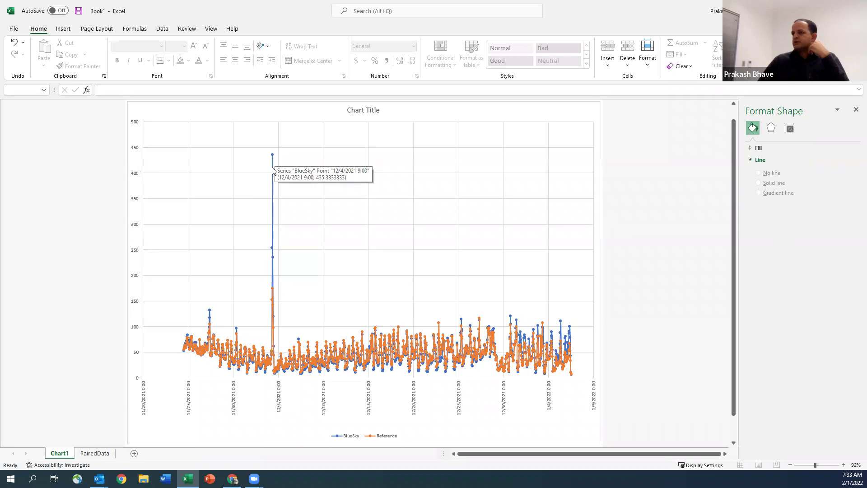
Step: Remove the BlueSky series' markers by setting its marker option to None
left_click(272, 170)
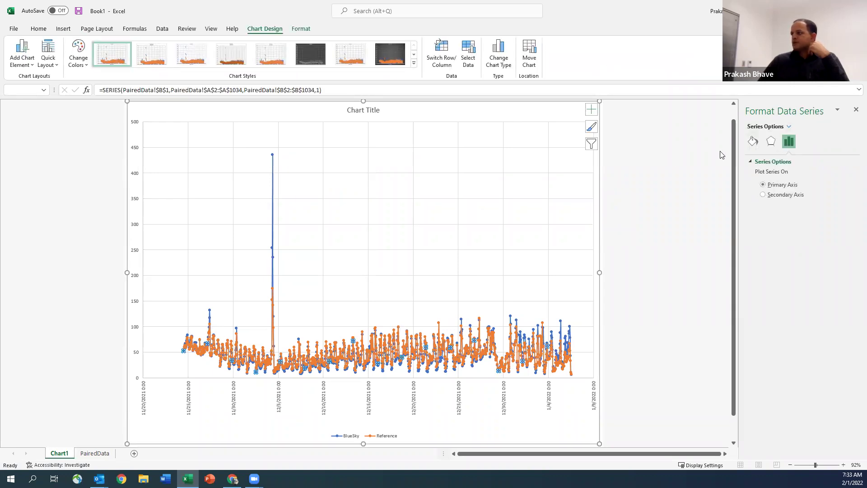
left_click(753, 143)
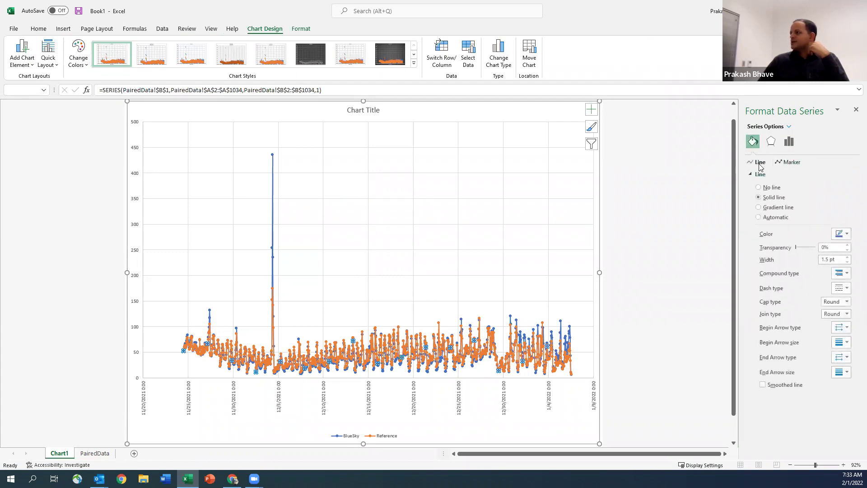
left_click(790, 163)
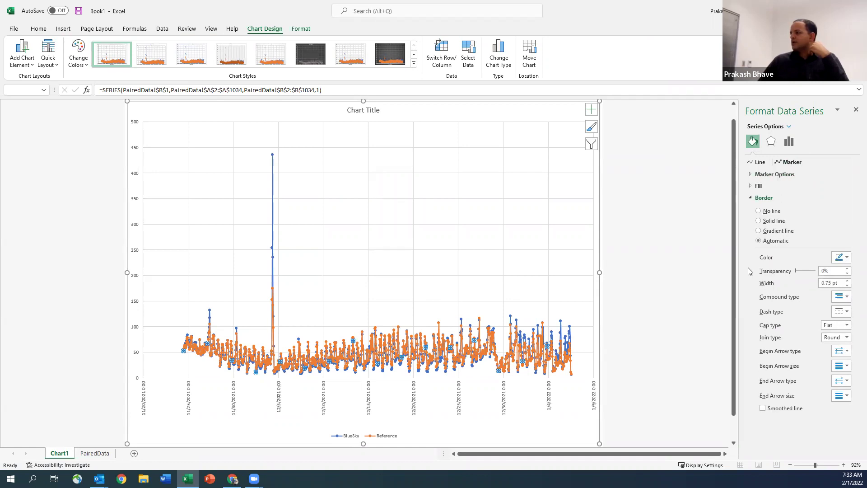
left_click(751, 175)
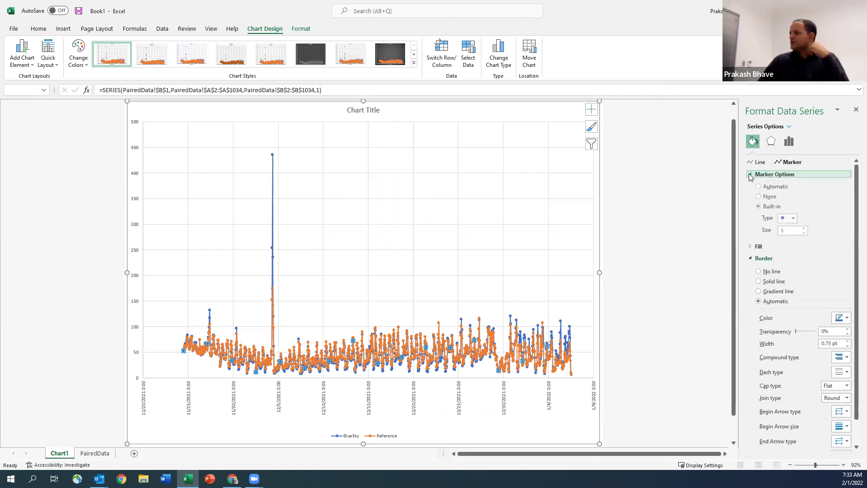
left_click(758, 197)
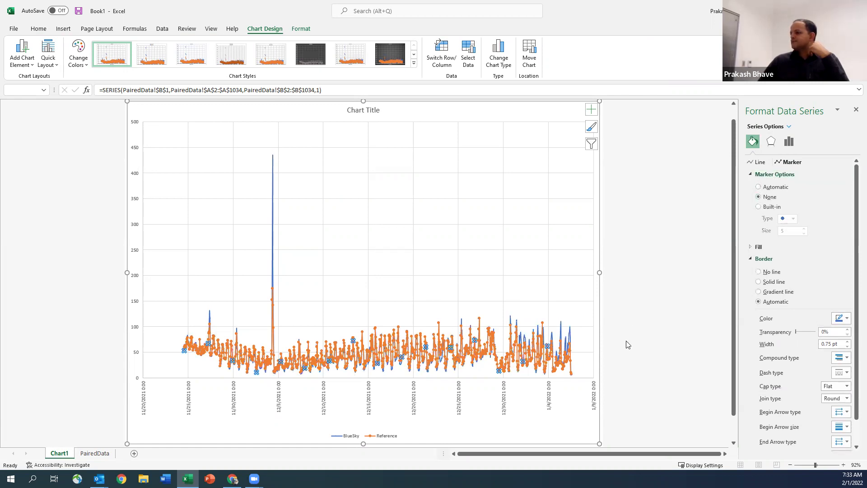
left_click(655, 339)
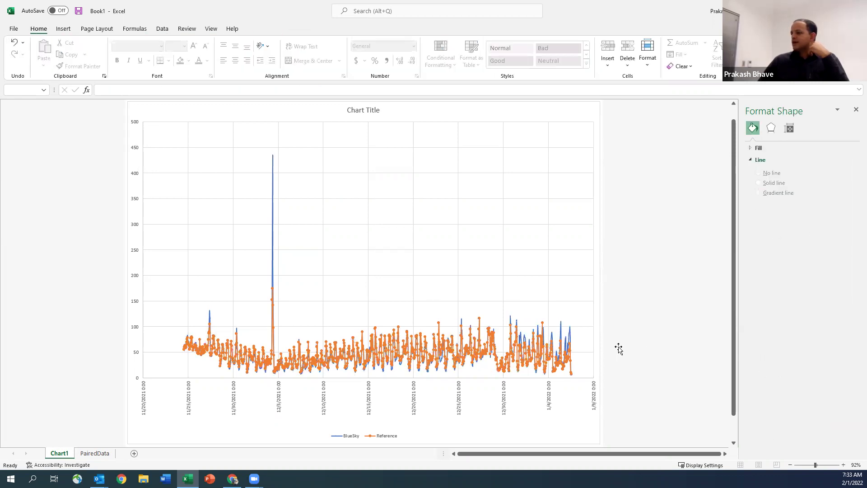
Step: Set the Reference series' marker option to None, leaving only its line
left_click(479, 332)
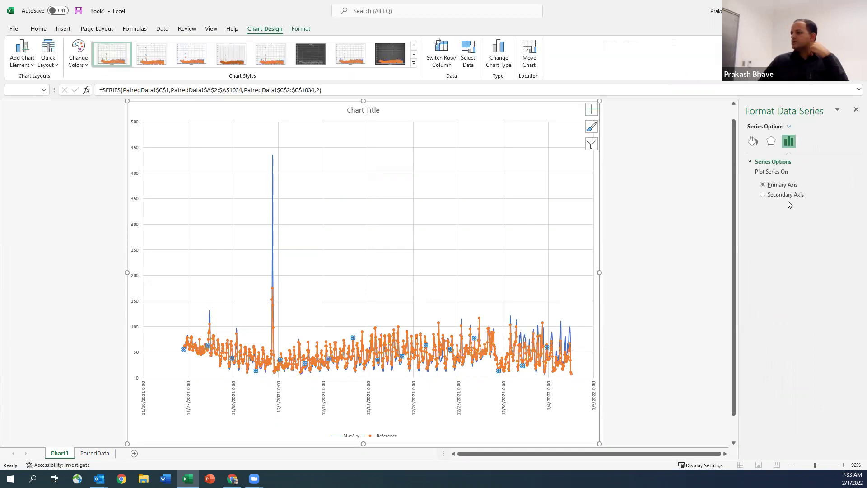
left_click(753, 141)
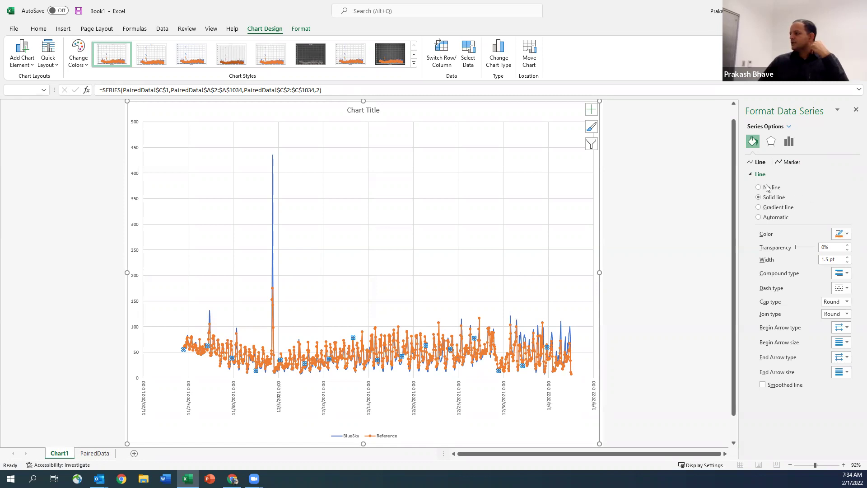
left_click(790, 164)
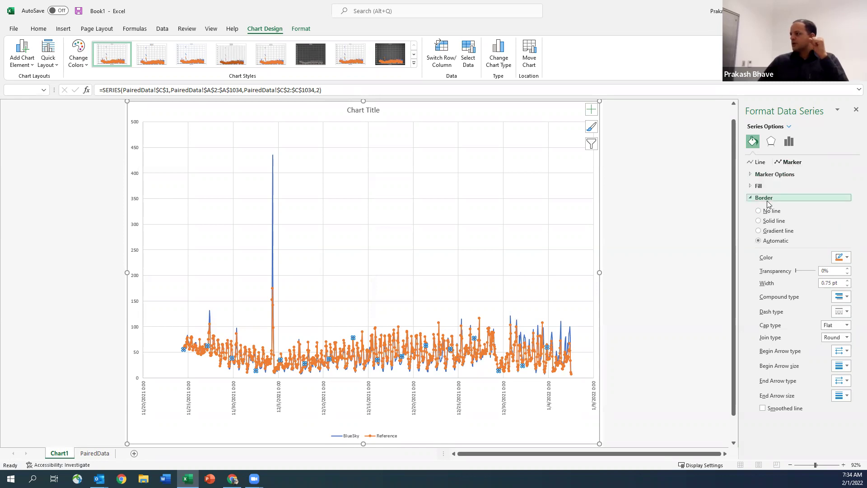
left_click(757, 175)
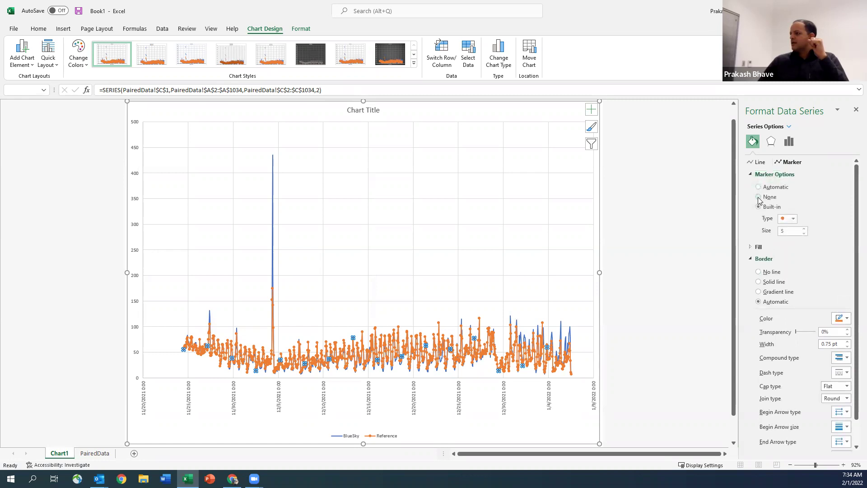
left_click(759, 197)
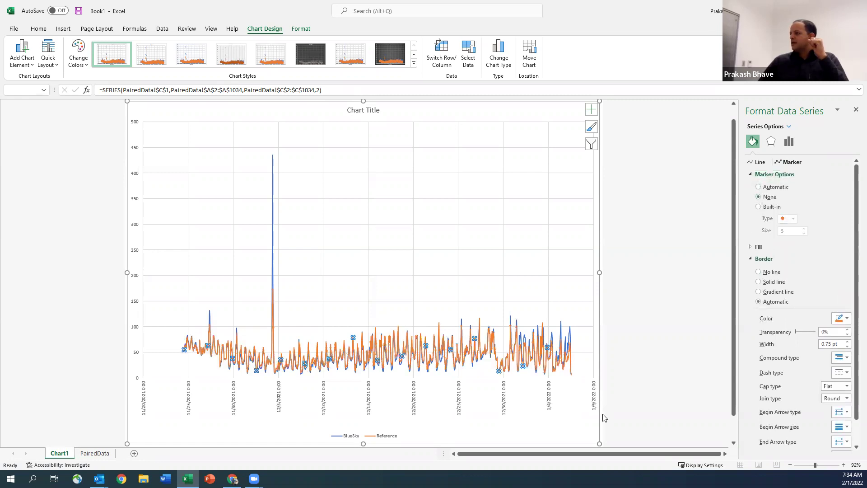
left_click(651, 376)
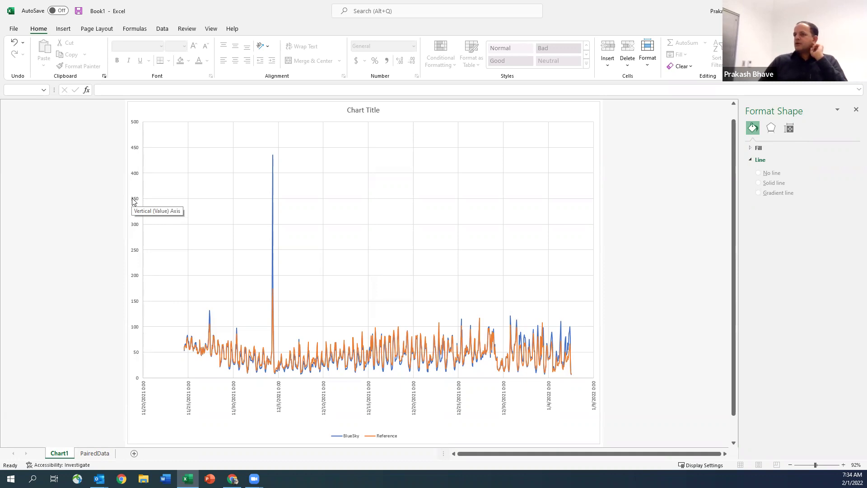
left_click(544, 117)
left_click(673, 230)
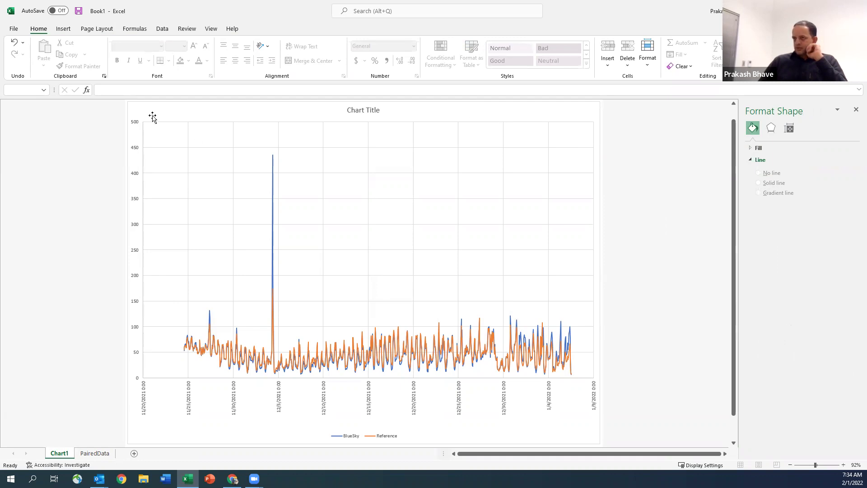
Step: Add only a primary vertical axis title to the chart, without a horizontal axis title
left_click(557, 113)
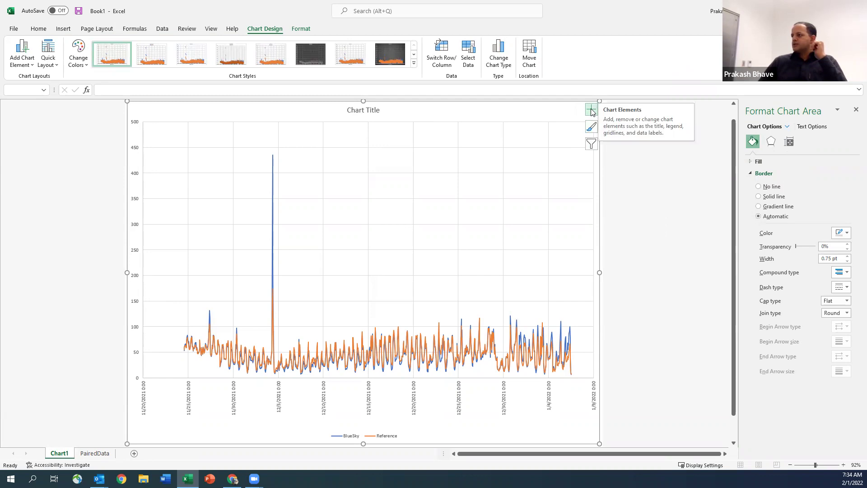
left_click(592, 111)
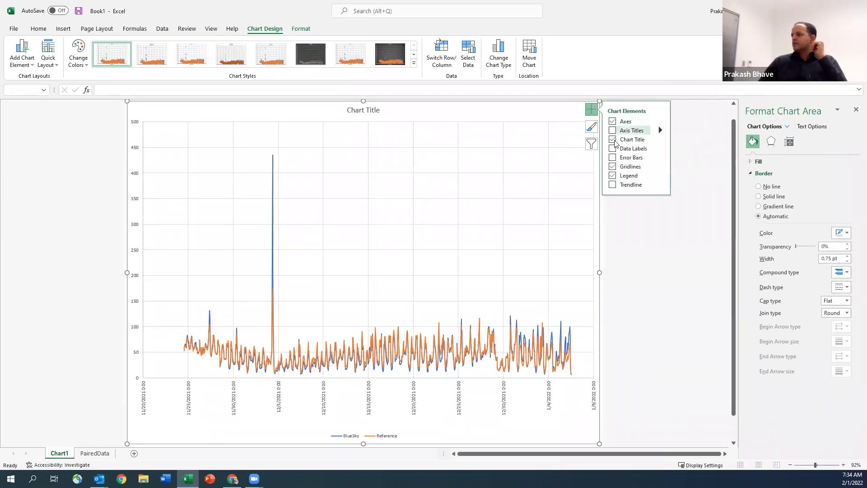
left_click(613, 131)
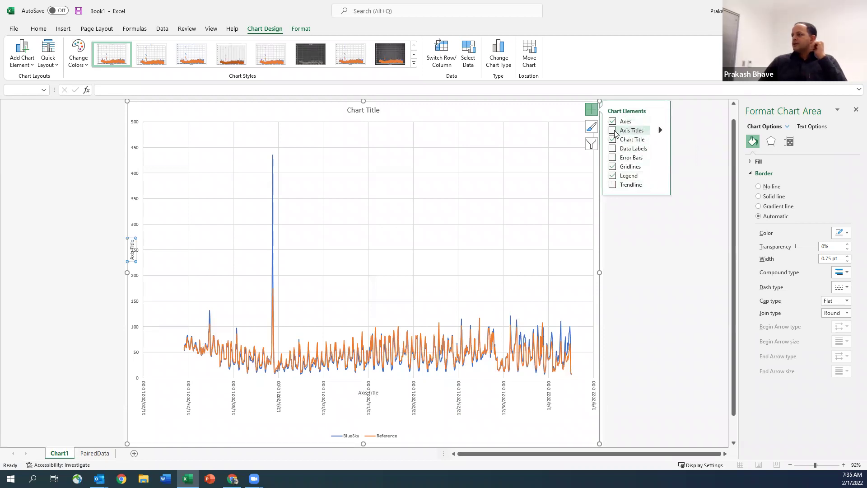
left_click(617, 133)
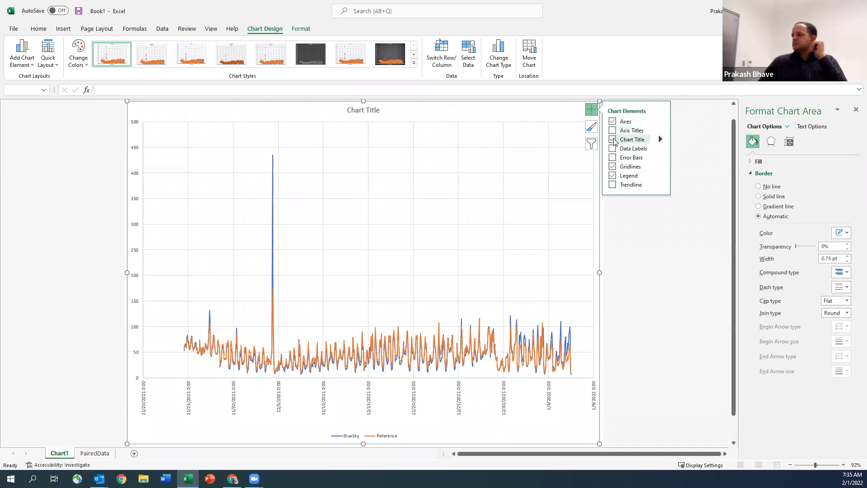
left_click(613, 131)
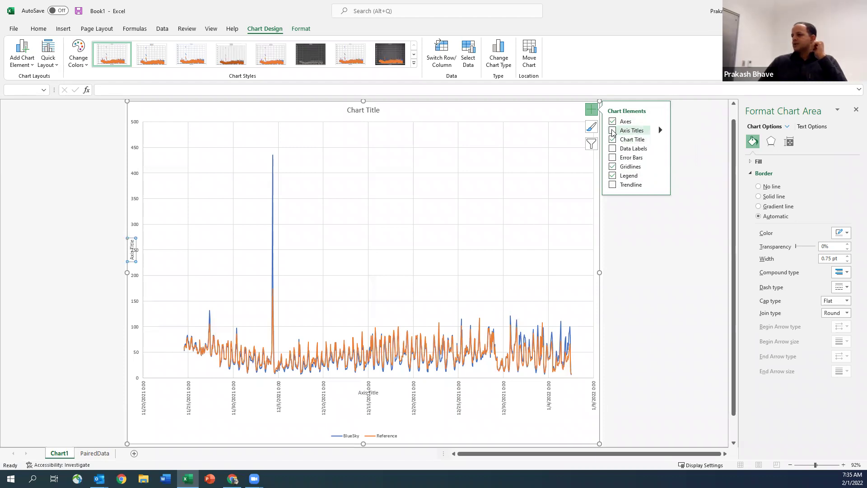
left_click(614, 131)
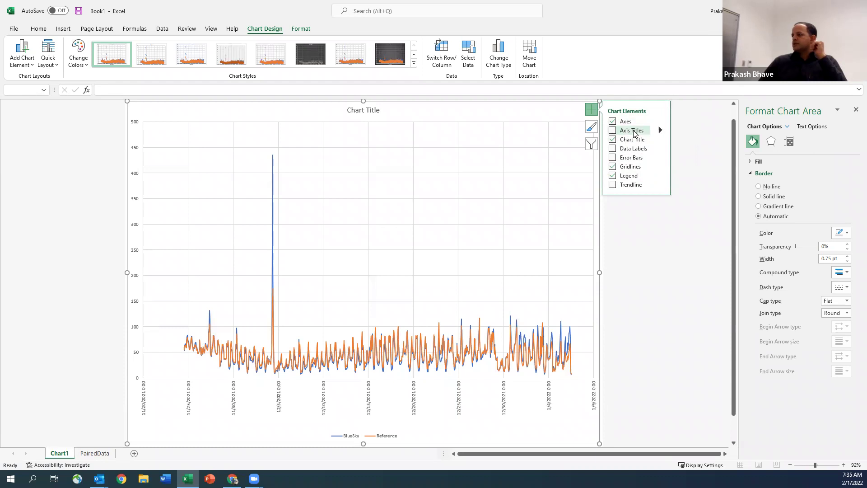
left_click(661, 130)
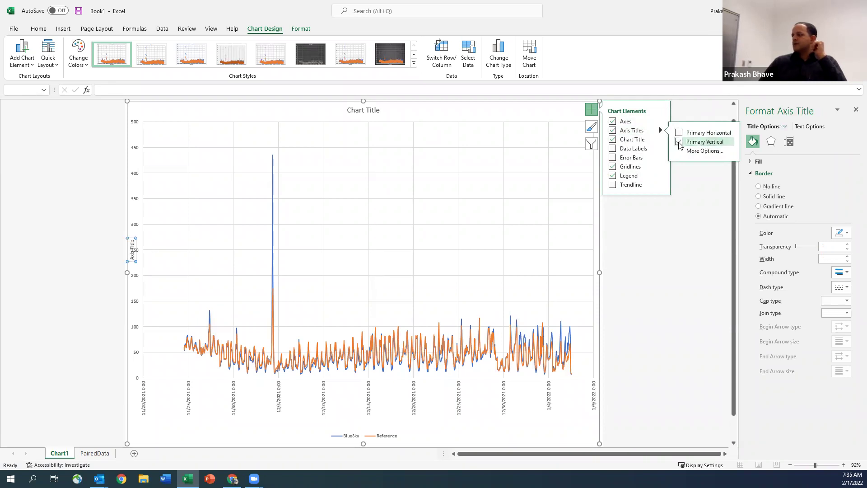
left_click(674, 218)
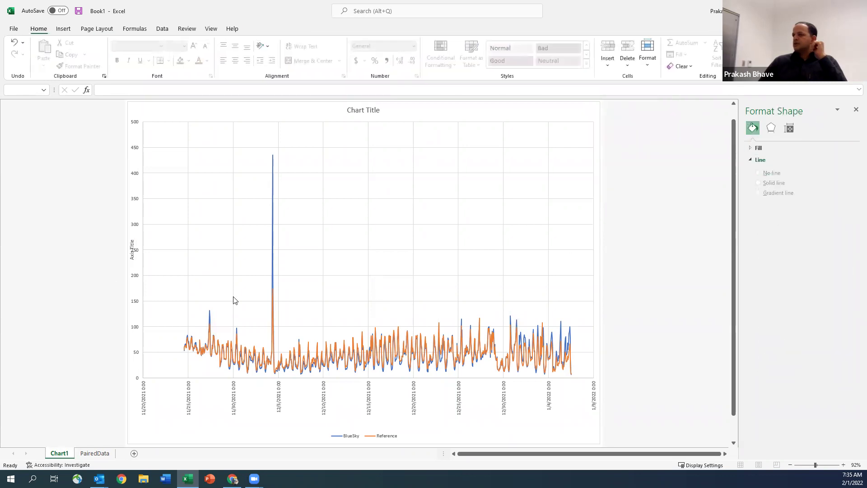
left_click(131, 251)
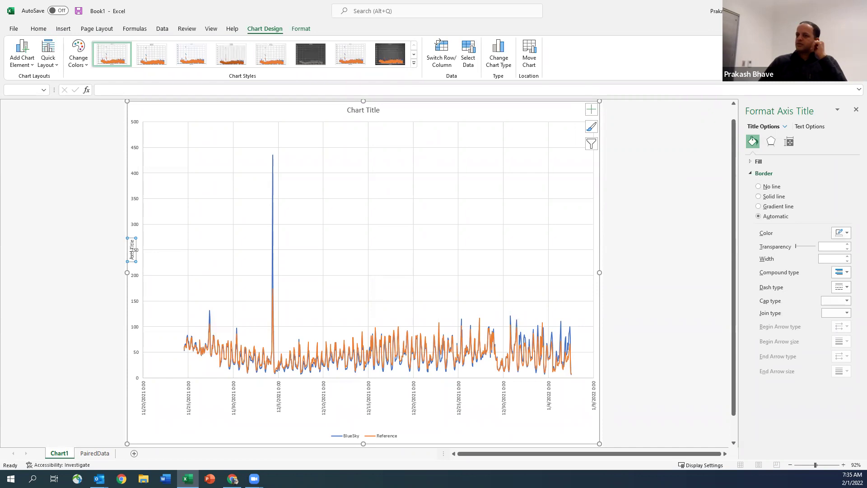
triple_click(131, 251)
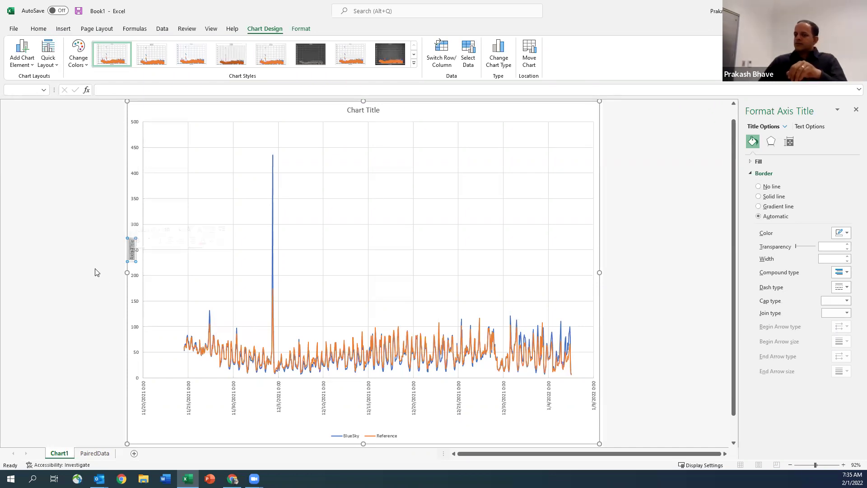
left_click(122, 247)
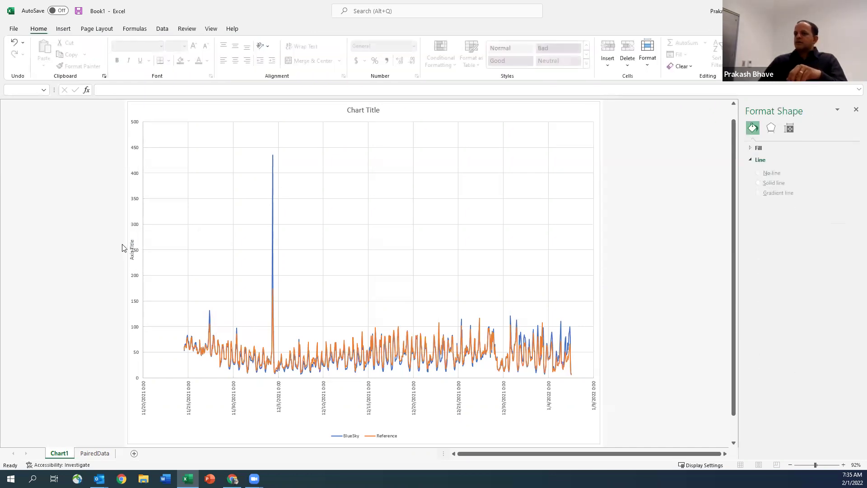
Step: Format the vertical axis title as bold at font size 20 and narrow the plot area to make room for it
left_click(131, 248)
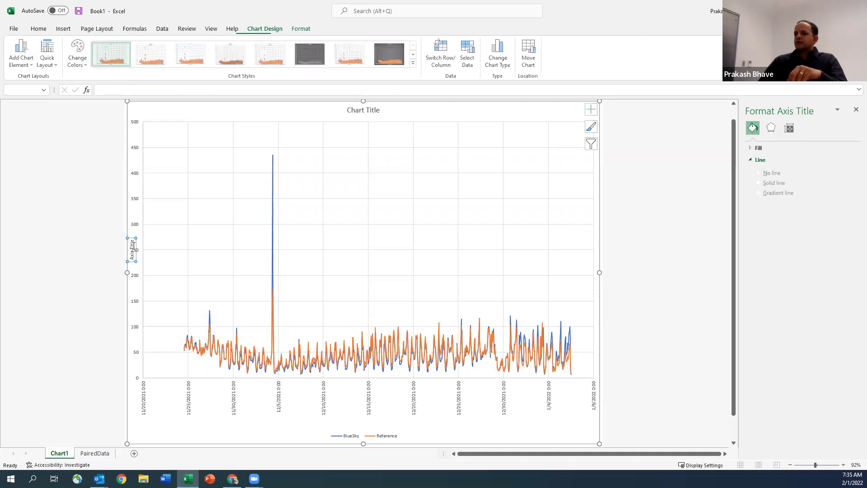
left_click(39, 28)
left_click(194, 46)
left_click(193, 46)
left_click(194, 46)
left_click(194, 46)
left_click(194, 47)
left_click(194, 46)
left_click(117, 61)
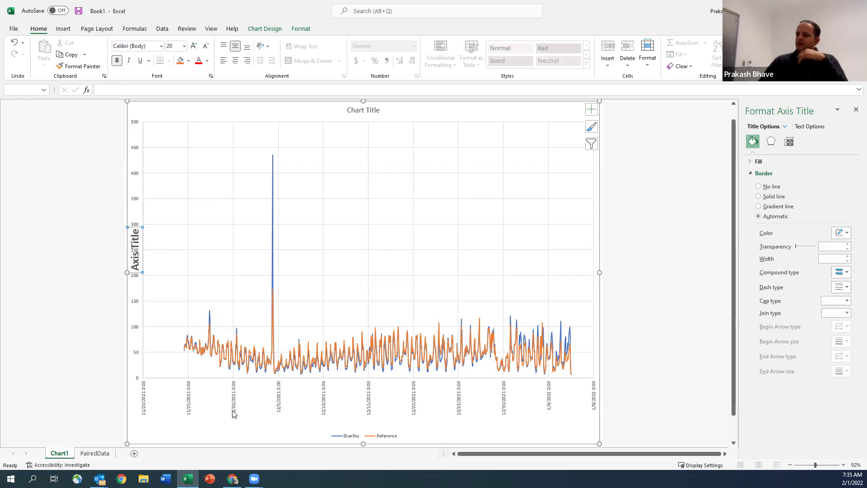
left_click(199, 183)
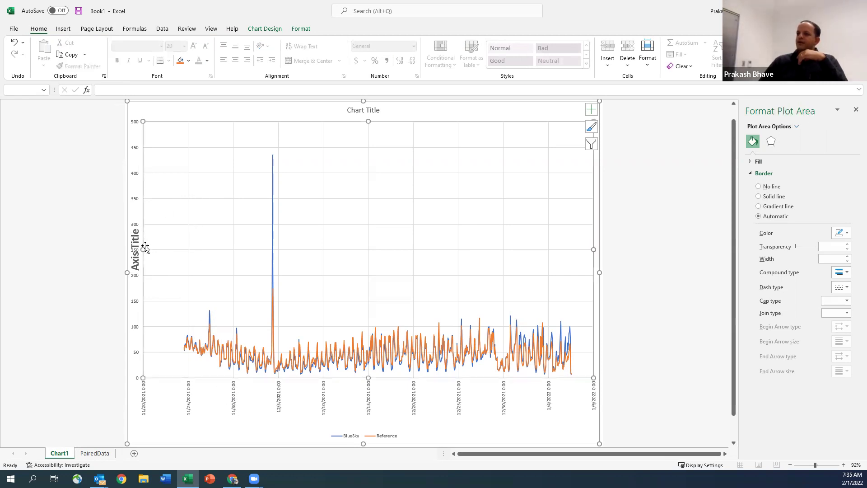
left_click_drag(142, 249, 163, 249)
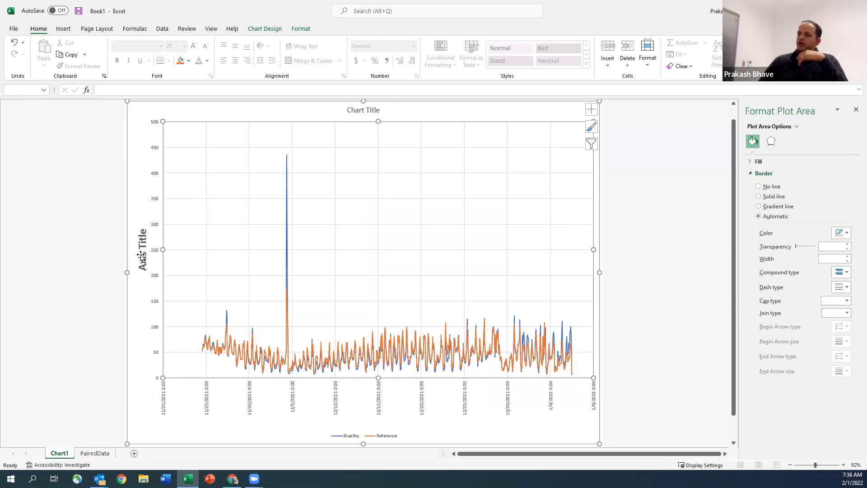
Step: Replace the vertical axis title's placeholder text with "PM2.5 Concentration (ug/m3)"
left_click(143, 255)
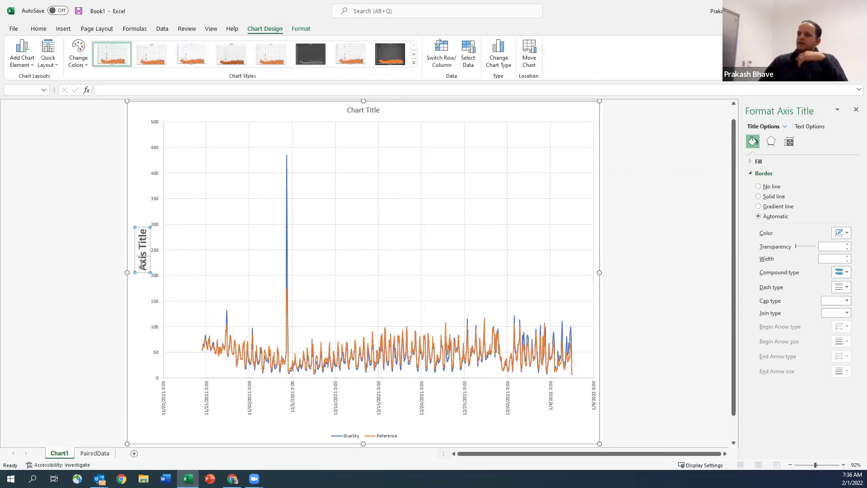
triple_click(143, 262)
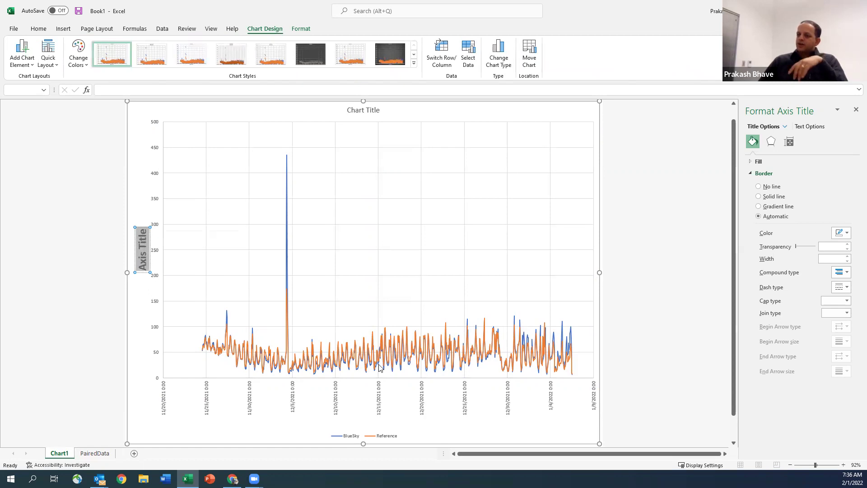
key("BackSpace")
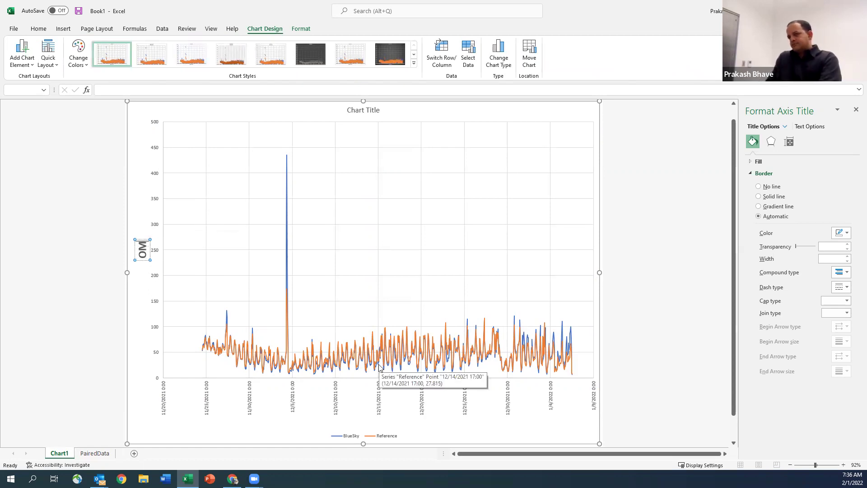
type("PM Mass Coun")
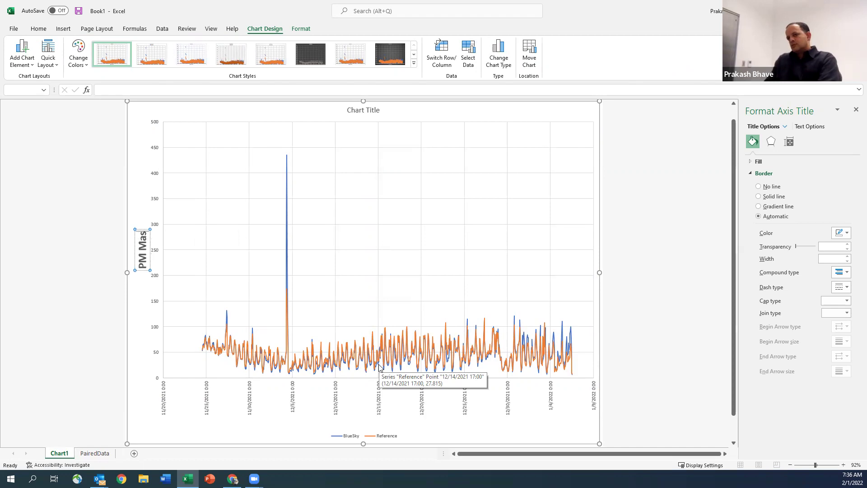
key("BackSpace")
key("BackSpace")
type("ncentra")
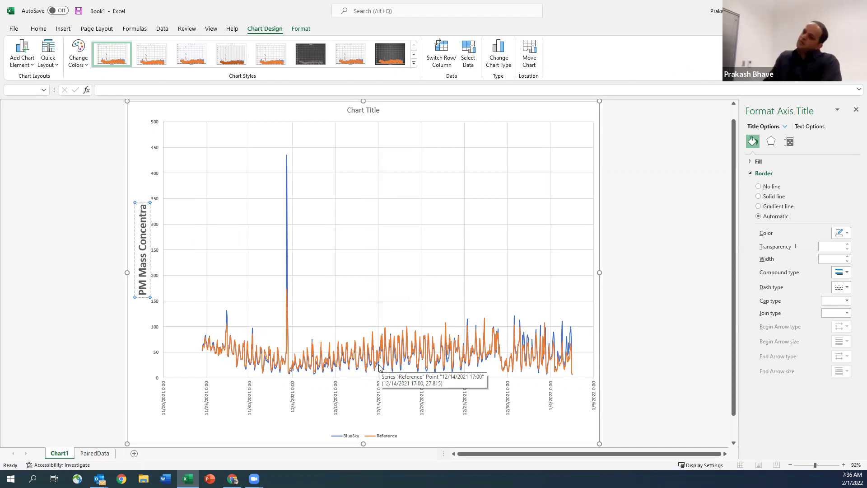
key("ctrl+shift+Left")
key("ctrl+shift+Left")
key("shift+Left")
type("2.5")
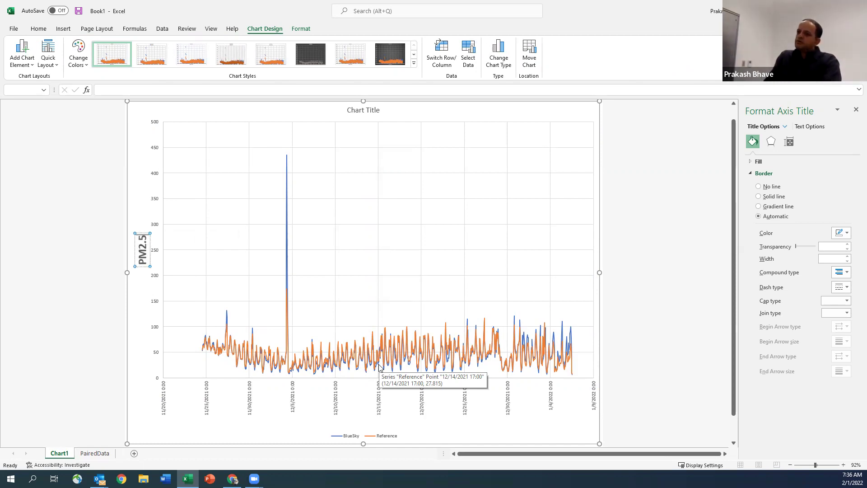
type(" Concent")
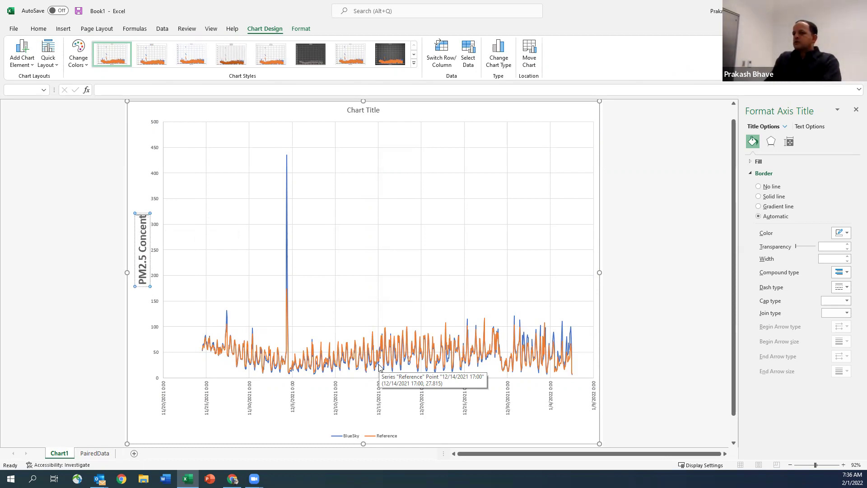
type("ration (")
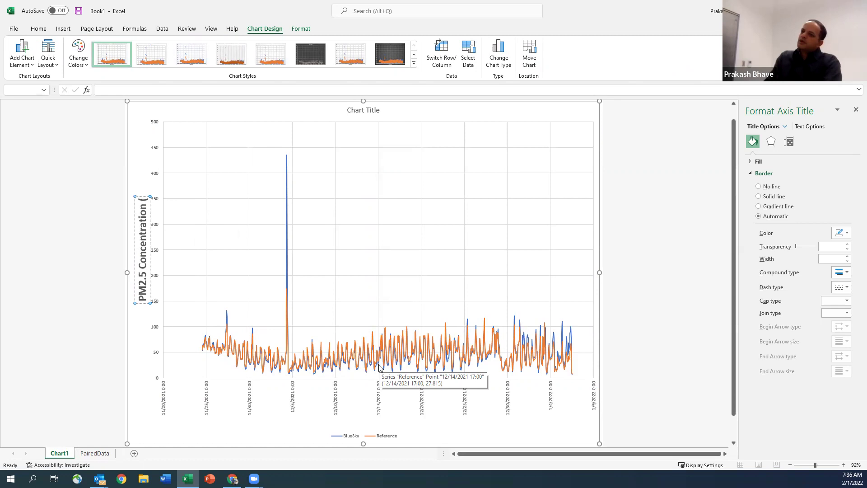
type("ug/m3)")
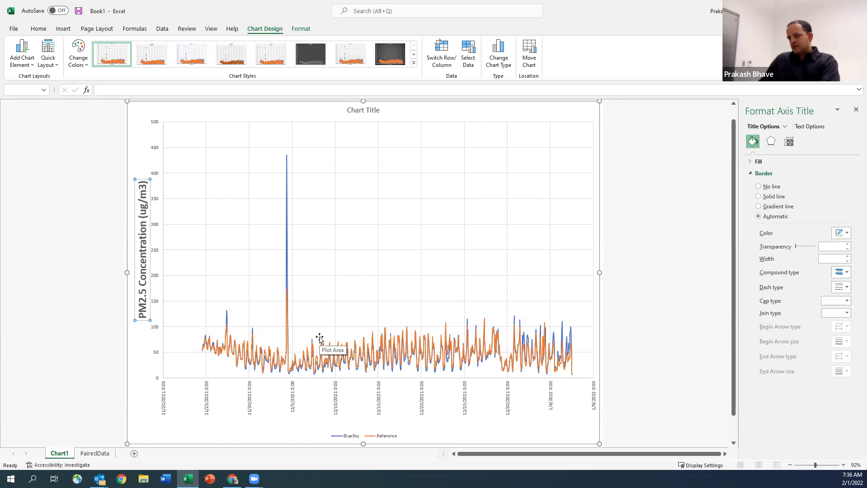
Step: Format the "2.5" in the vertical axis title as subscript
key("shift+Left")
key("shift+Left")
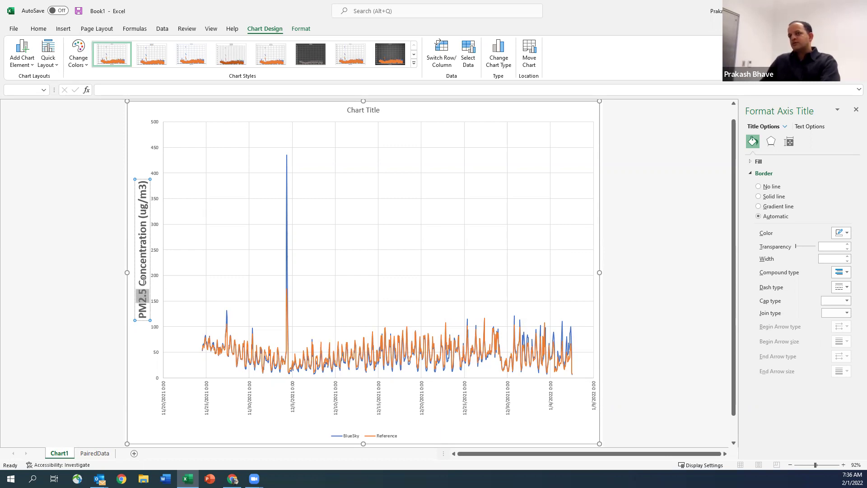
left_click(39, 29)
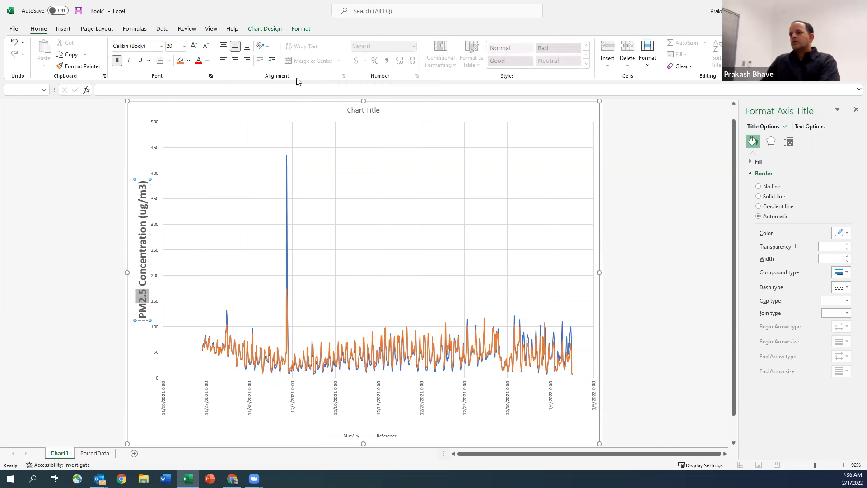
left_click(210, 79)
left_click(356, 276)
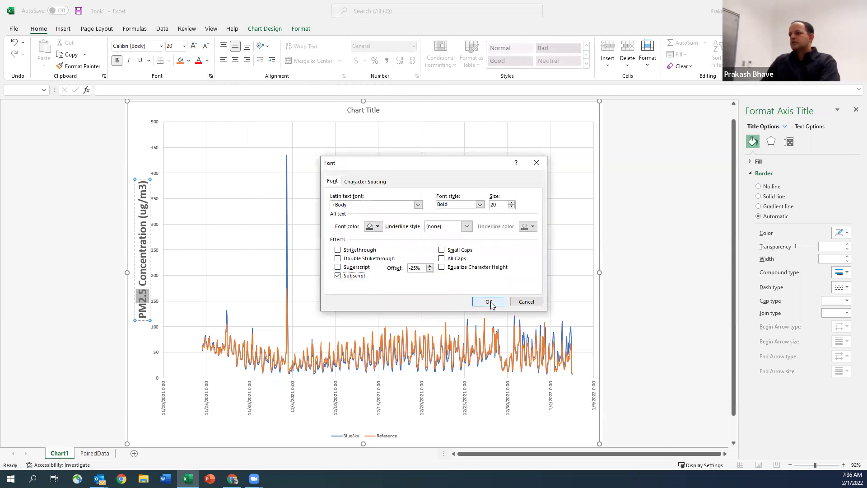
left_click(488, 302)
Step: Format the "3" of "m3" in the vertical axis title as superscript
left_click(153, 192)
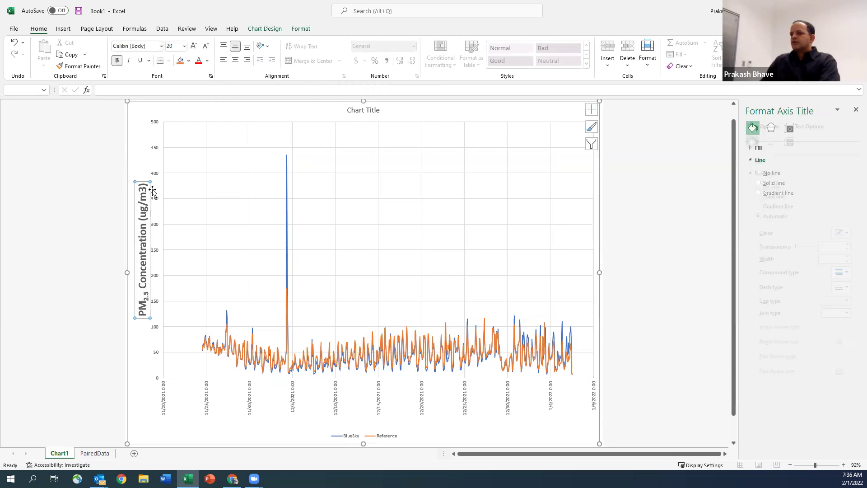
key("shift+Left")
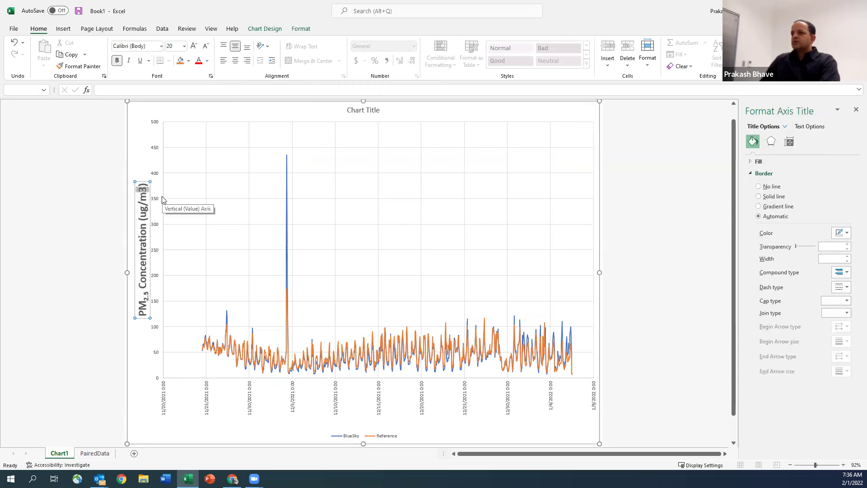
left_click(211, 76)
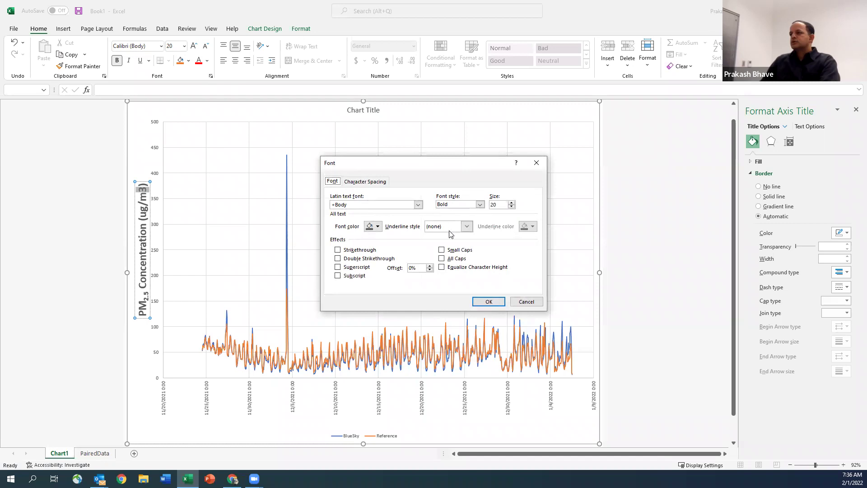
left_click(363, 268)
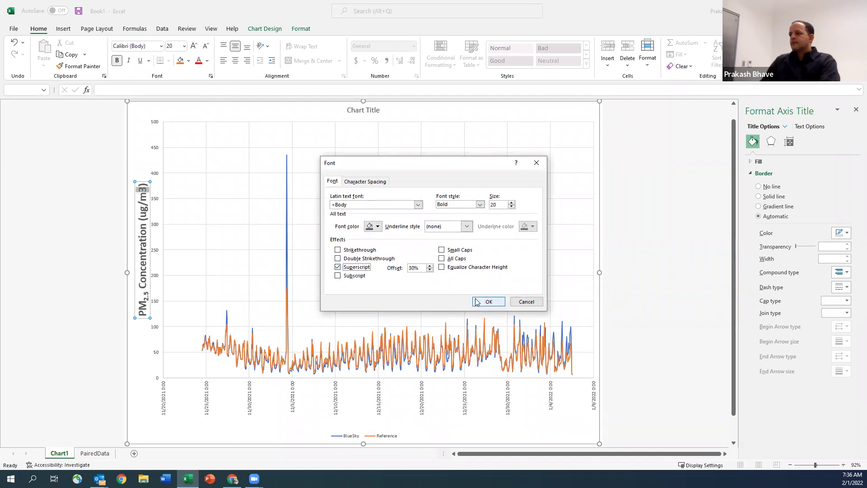
left_click(489, 301)
left_click(86, 265)
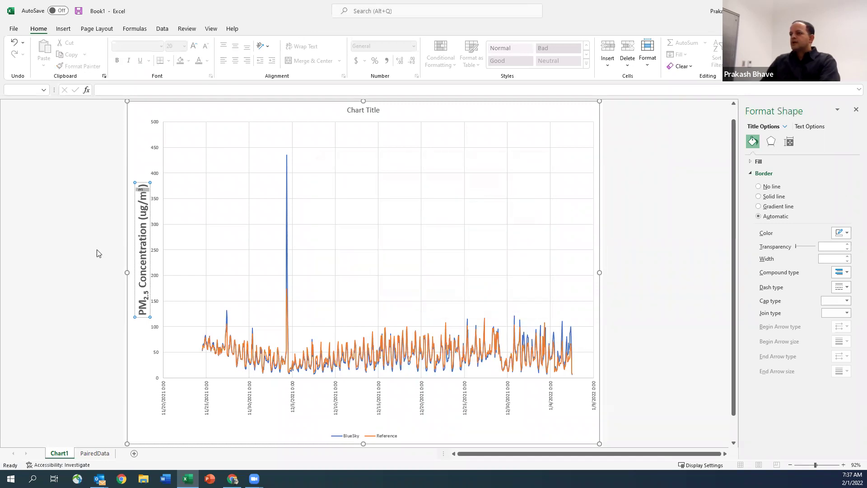
Step: Replace the "u" in the vertical axis title's "ug/m3" unit with the micro sign "µ"
left_click(144, 215)
left_click(144, 215)
key("shift+Right")
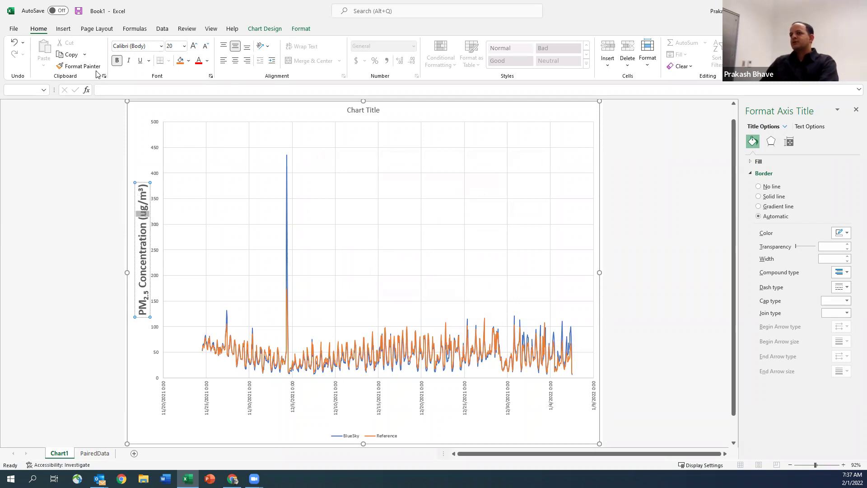
left_click(64, 31)
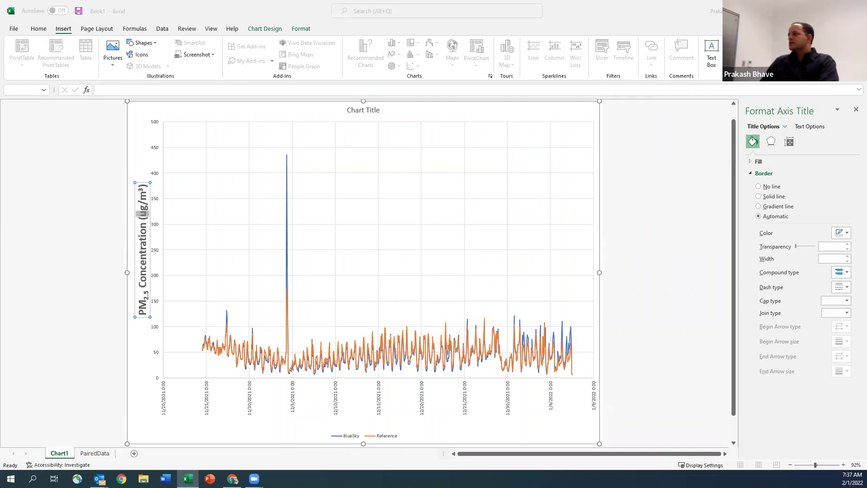
left_click(850, 55)
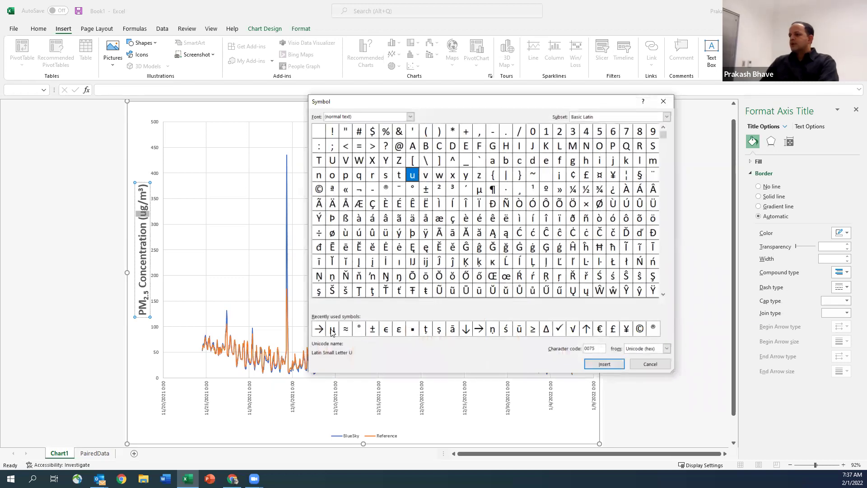
left_click(333, 330)
left_click(613, 366)
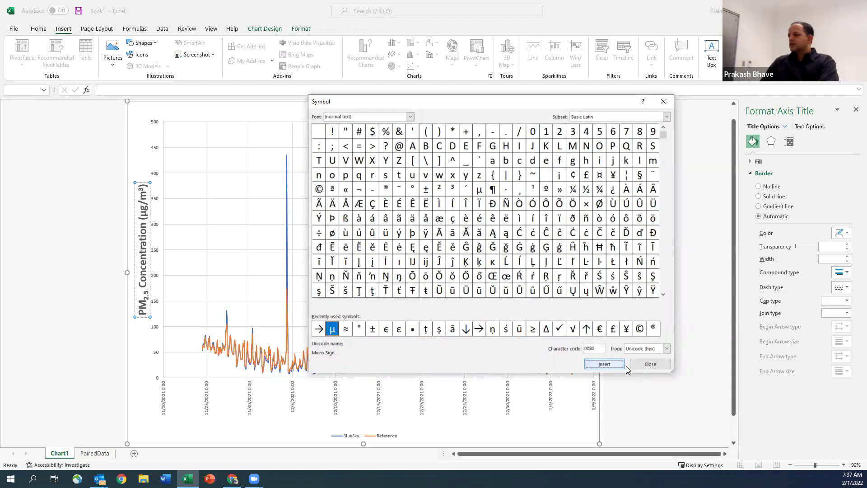
left_click(651, 366)
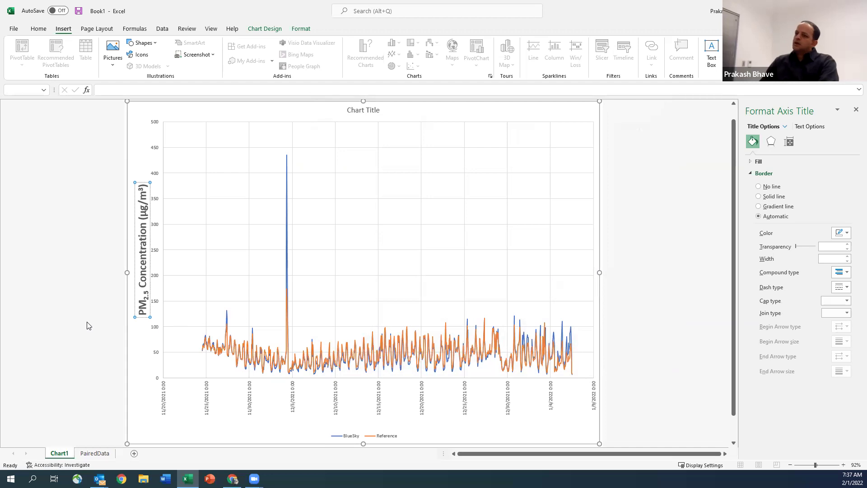
left_click(110, 283)
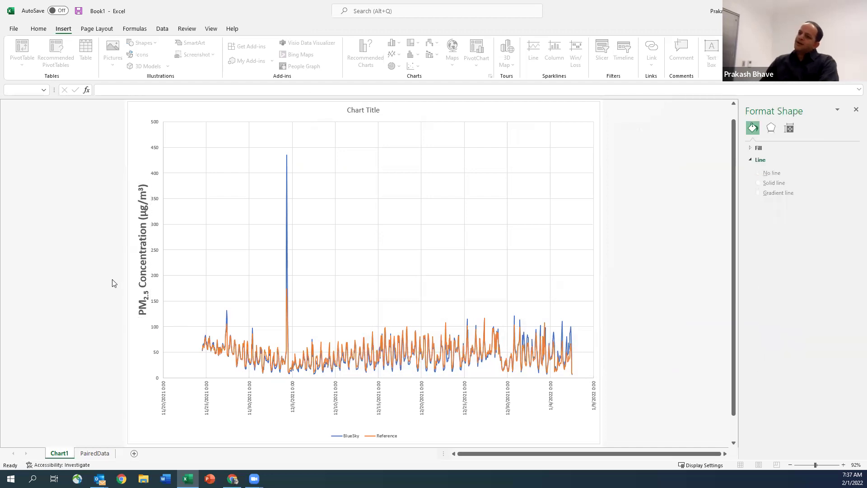
Step: Increase the font size of the vertical axis labels to 14
left_click(157, 330)
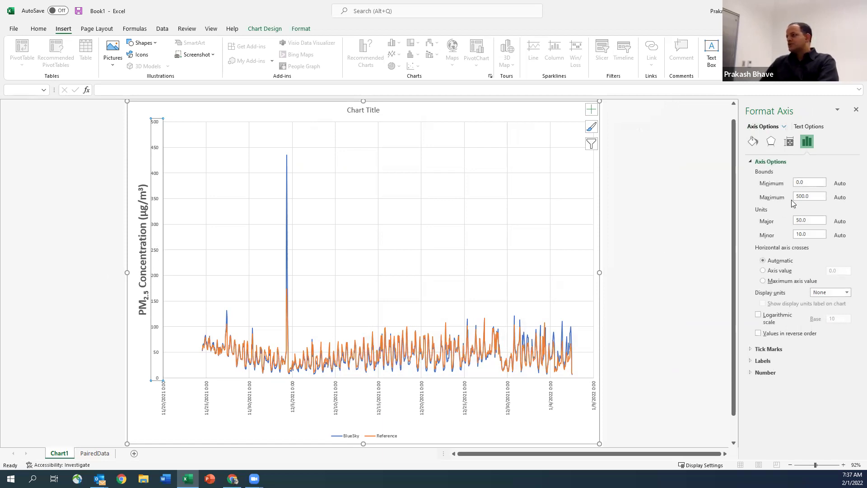
left_click(38, 28)
left_click(194, 46)
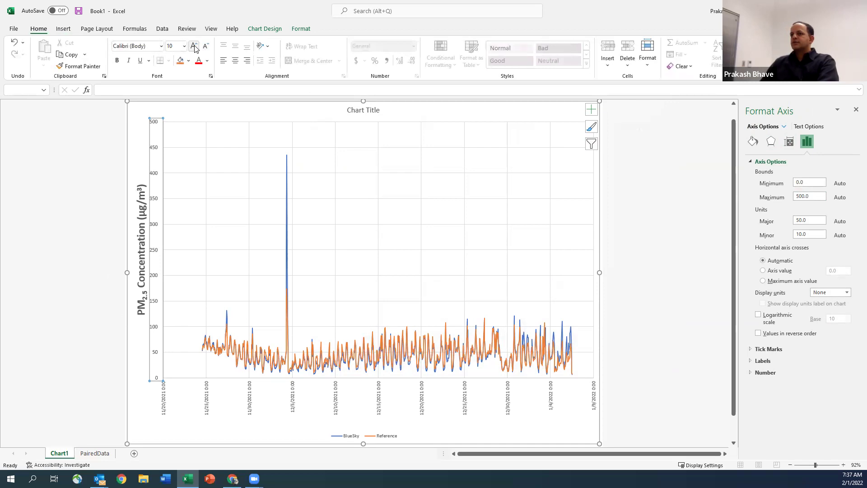
left_click(194, 47)
left_click(194, 46)
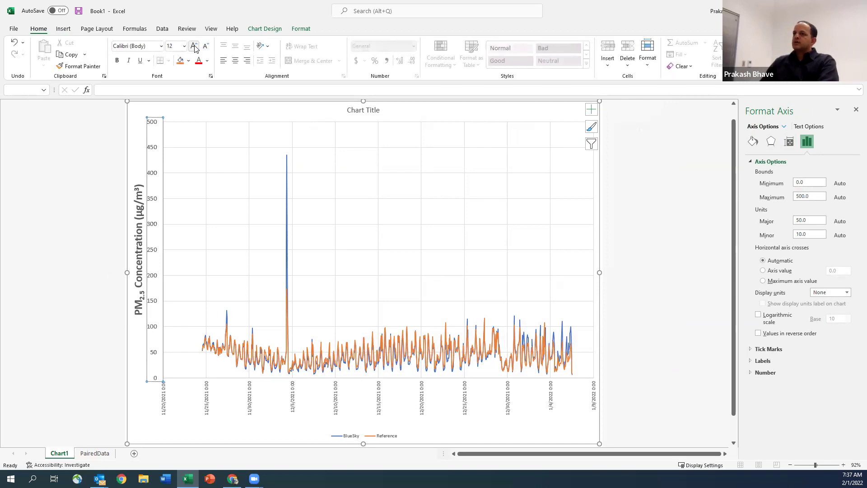
left_click(194, 46)
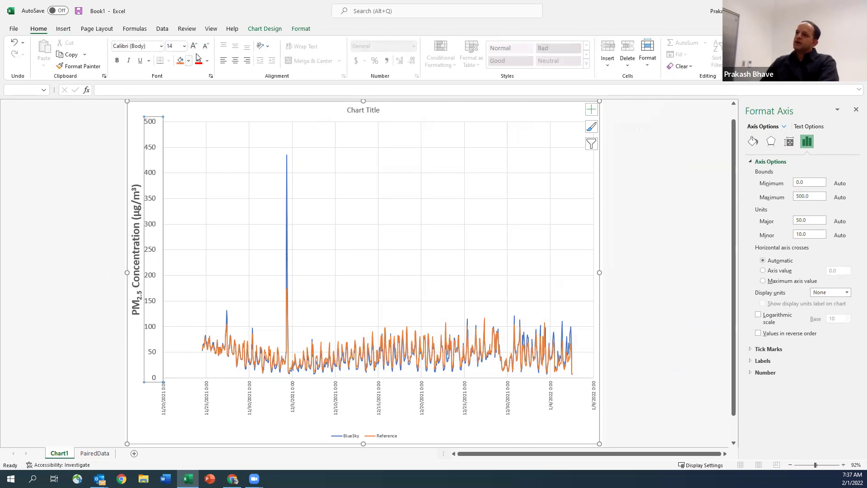
left_click(77, 280)
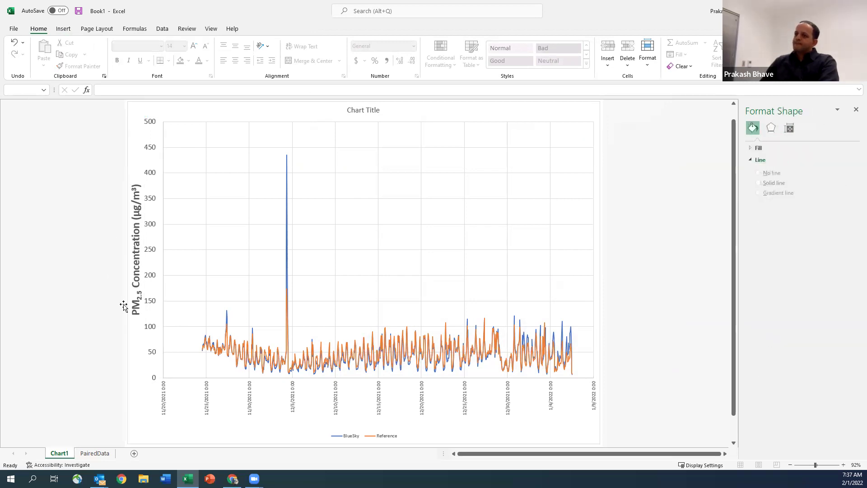
Step: Increase the font size of the date labels on the horizontal axis to 11
left_click(155, 351)
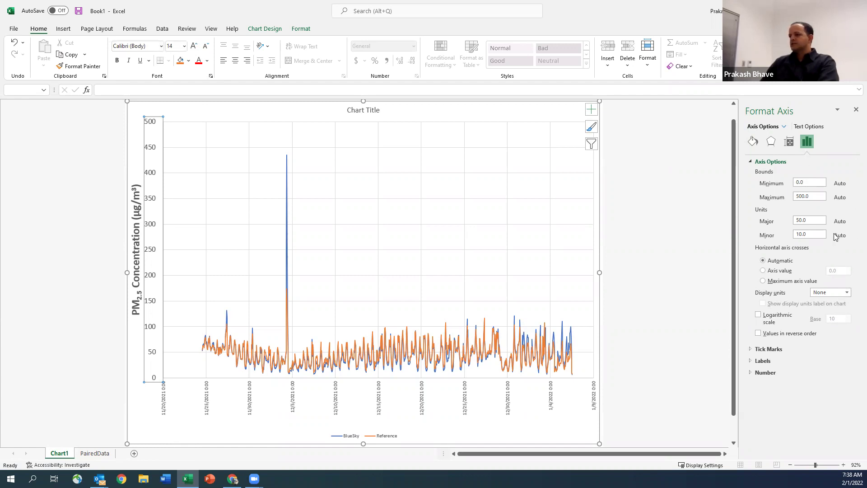
left_click(206, 401)
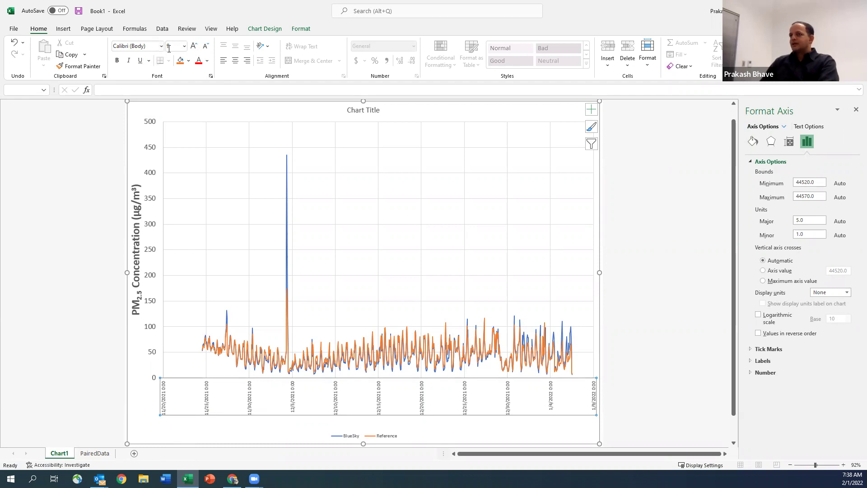
left_click(193, 46)
left_click(193, 45)
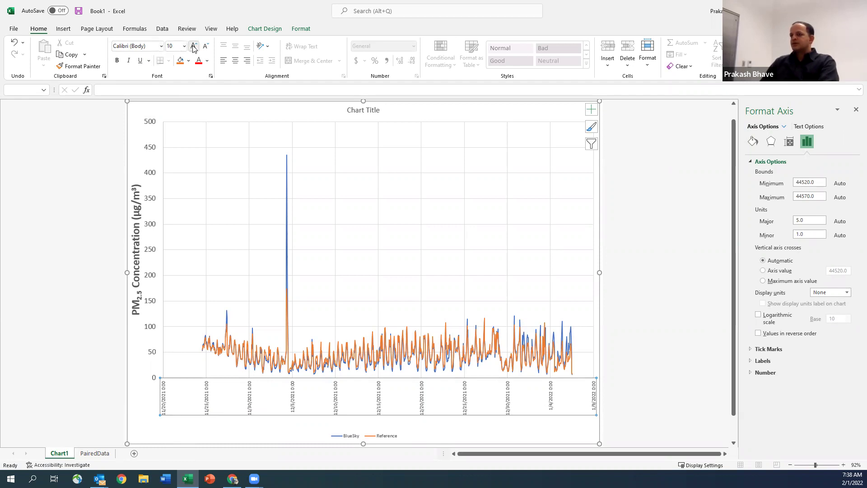
left_click(647, 287)
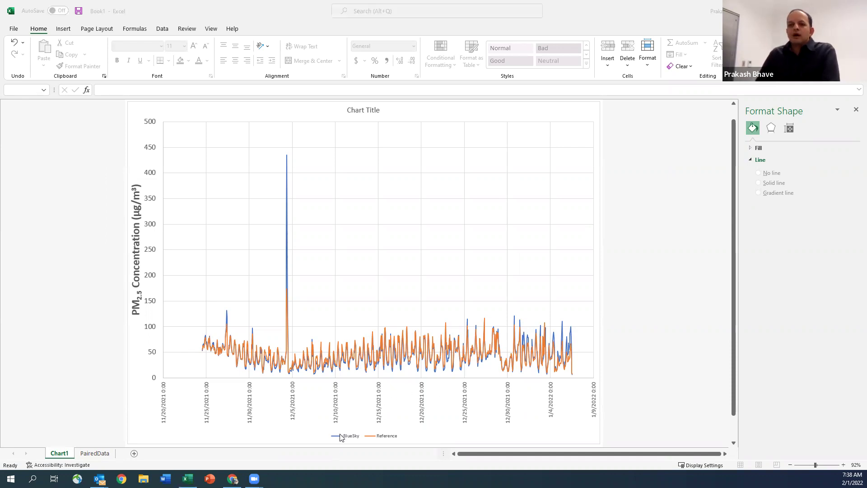
Step: Switch to Slack in the browser to examine the "US conc vs Bluesky (Median)" chart, and return to the Excel chart
key("alt+Tab")
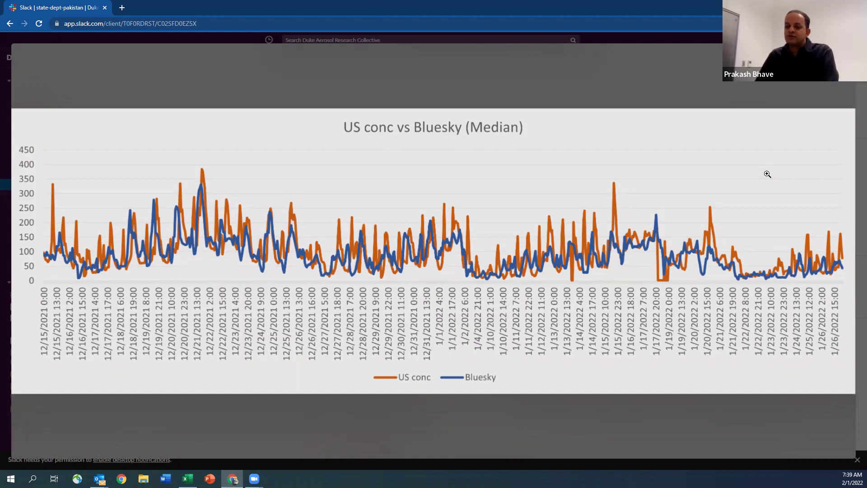
mouse_move(773, 179)
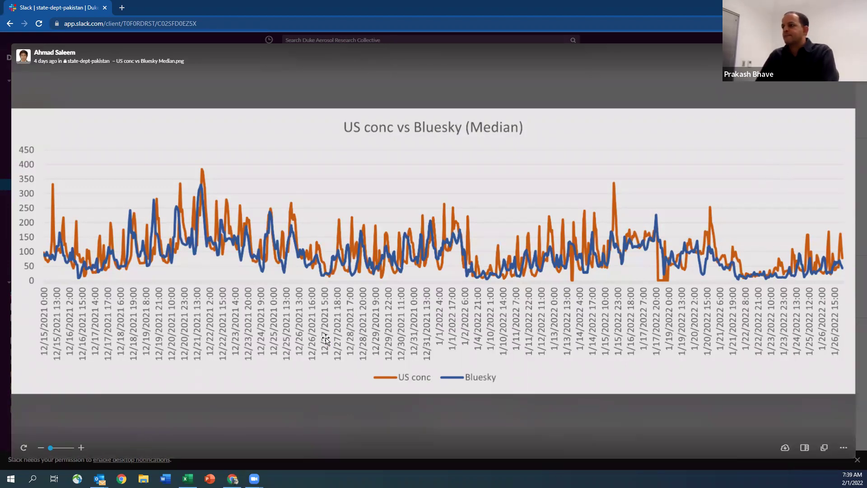
key("alt+Tab")
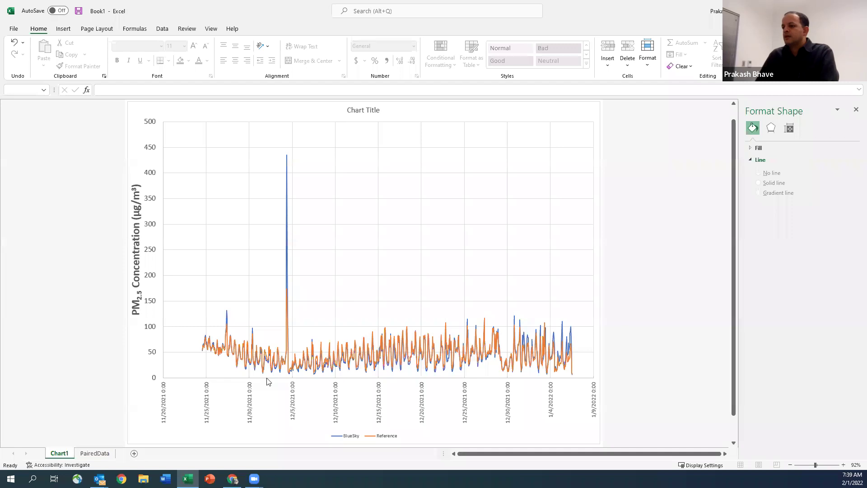
Step: Set the chart legend's position to Top Right, keeping it shown without overlapping the chart
left_click(354, 436)
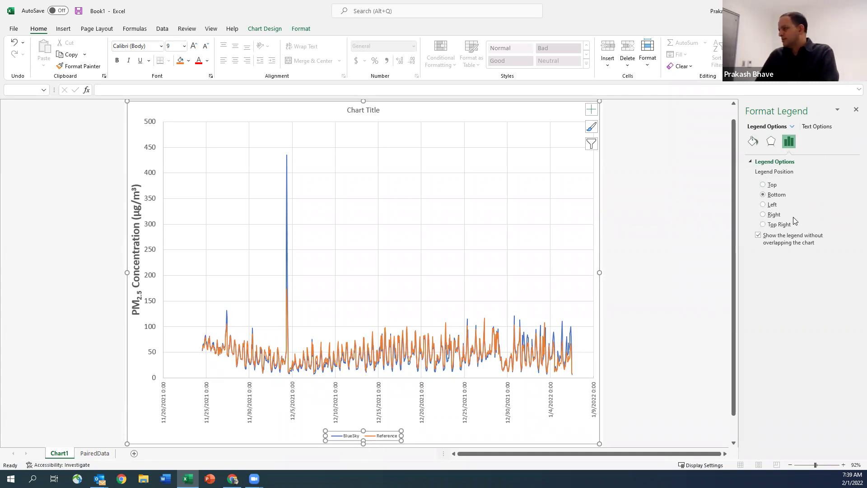
left_click(768, 226)
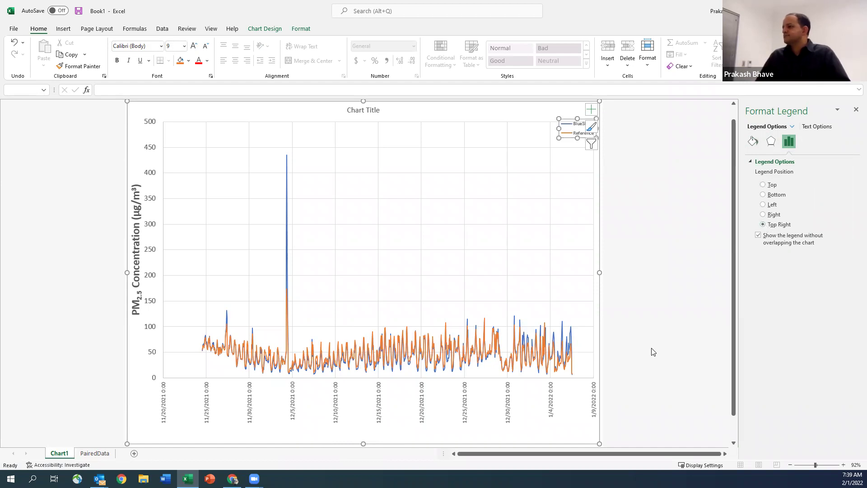
left_click(759, 236)
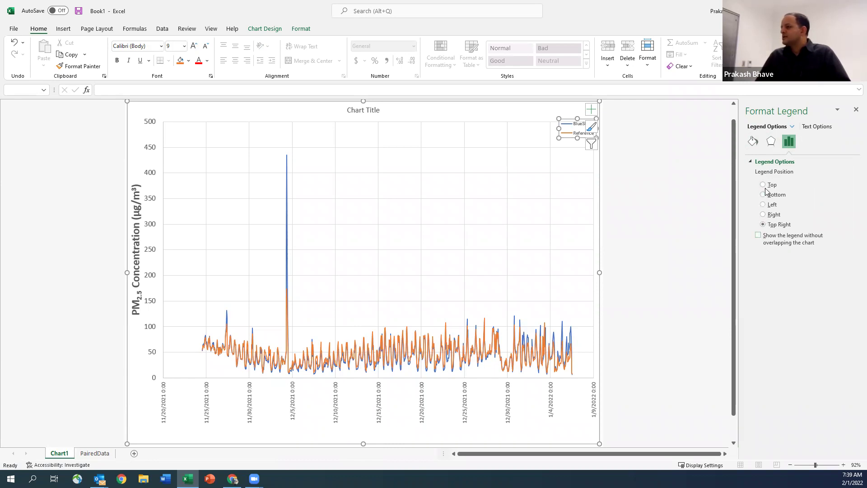
left_click(758, 235)
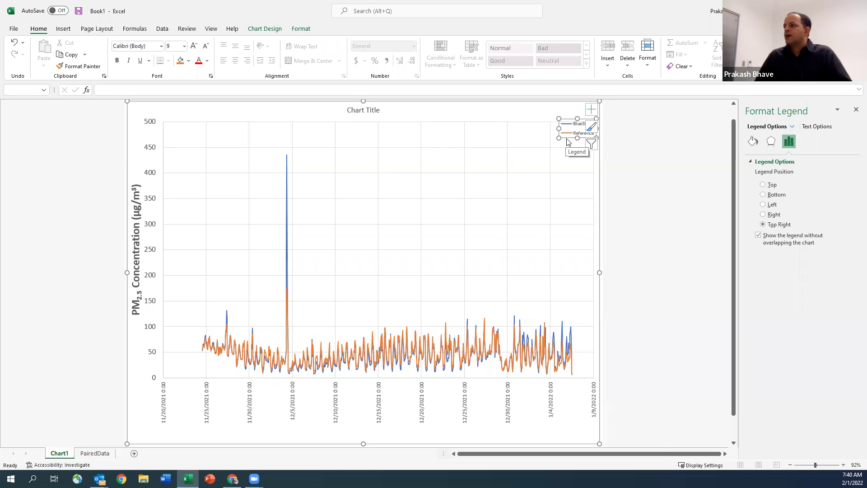
Step: Format the legend text as bold at font size 16 and move the legend inside the plot area's upper-right corner
left_click(193, 46)
left_click(193, 46)
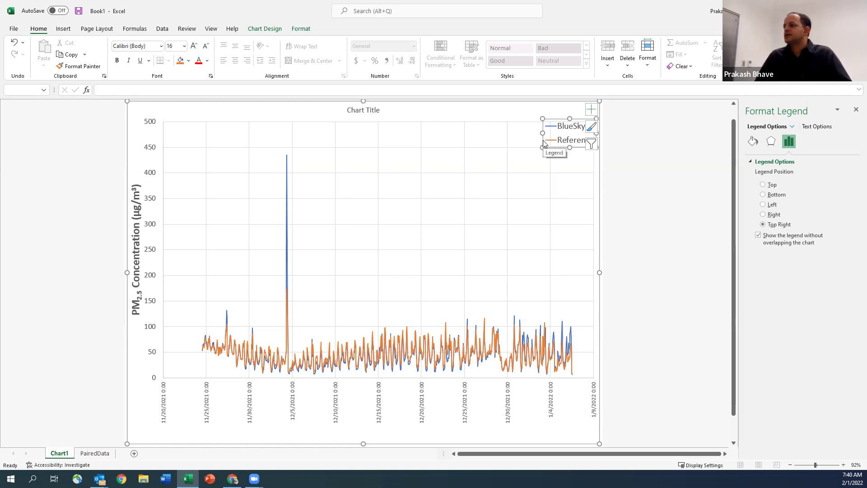
mouse_move(541, 142)
left_mouse_down()
mouse_move(528, 150)
mouse_move(527, 140)
left_mouse_up()
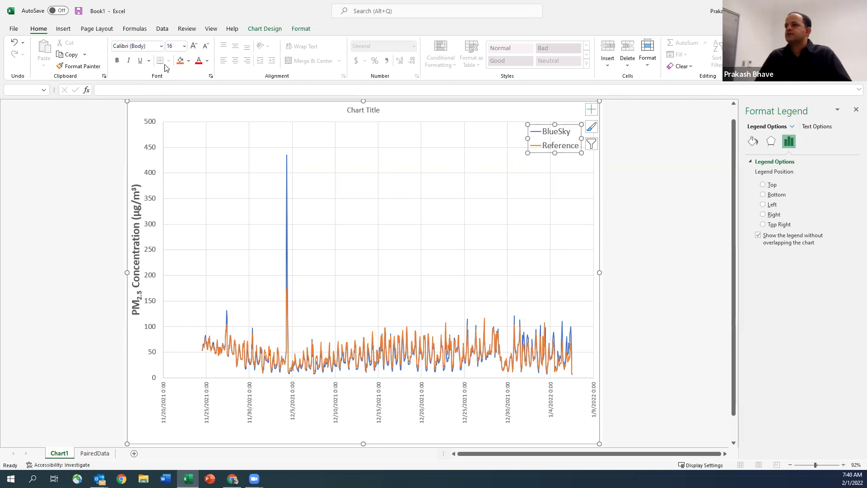
left_click(117, 60)
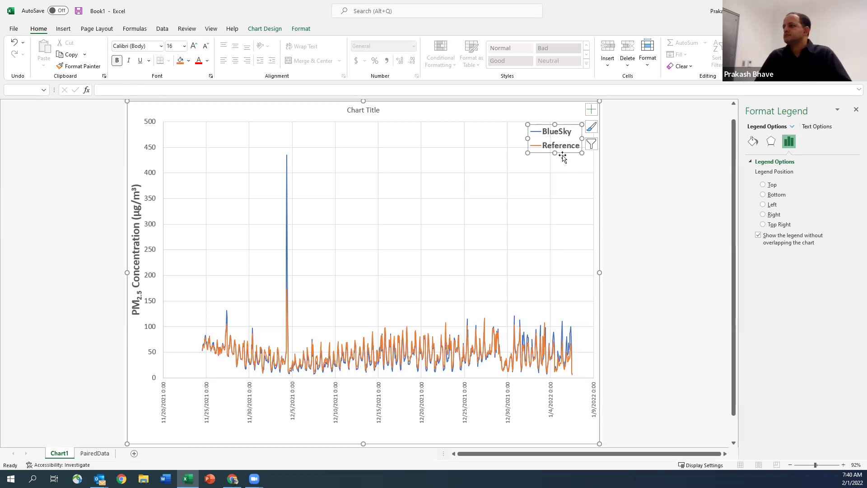
left_click_drag(562, 152, 560, 160)
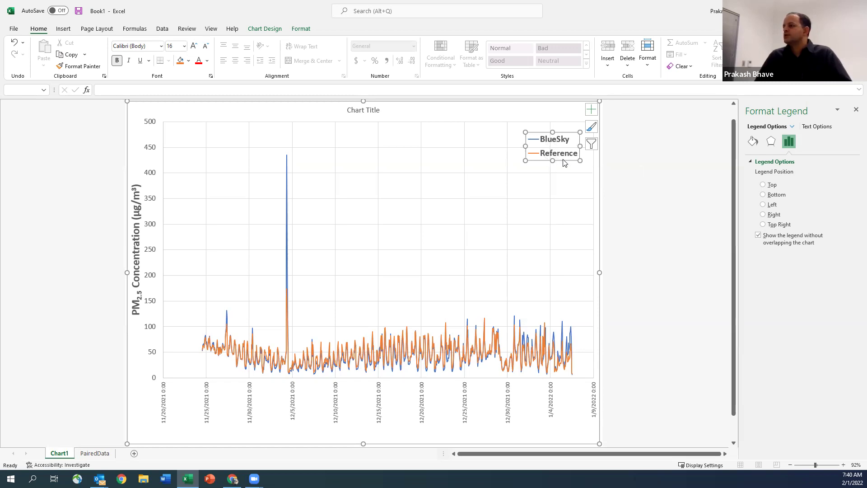
Step: Give the legend a solid white fill
left_click(753, 141)
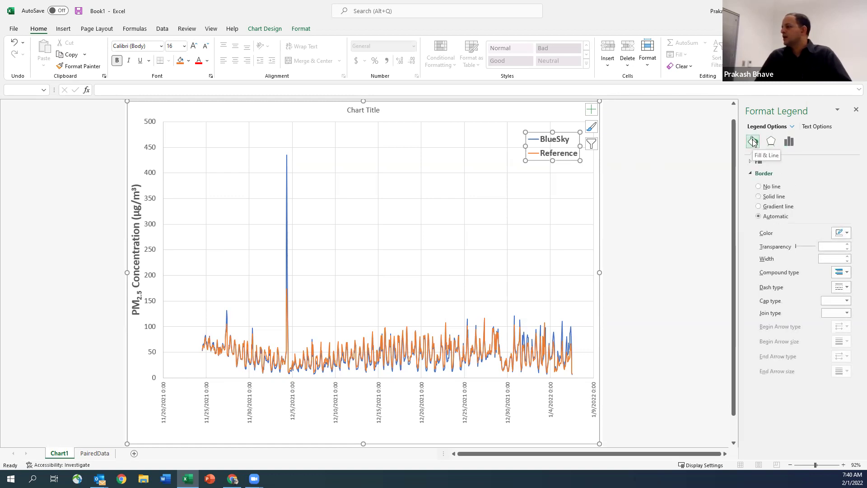
left_click(755, 161)
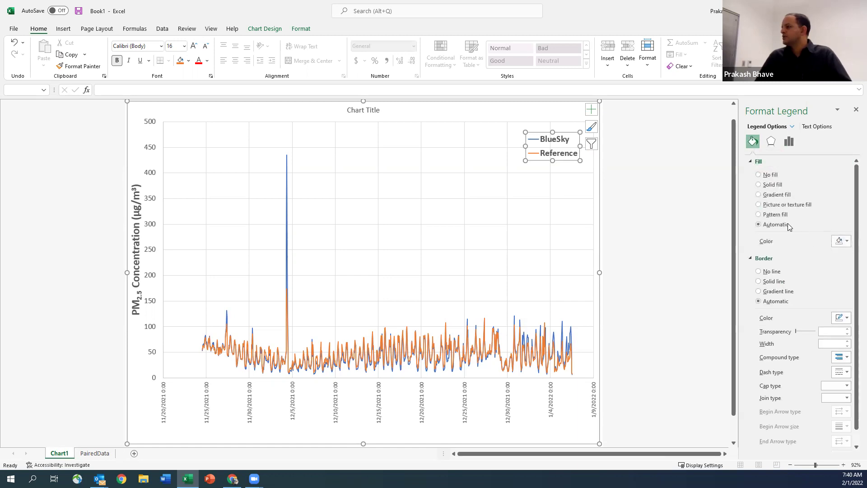
left_click(844, 244)
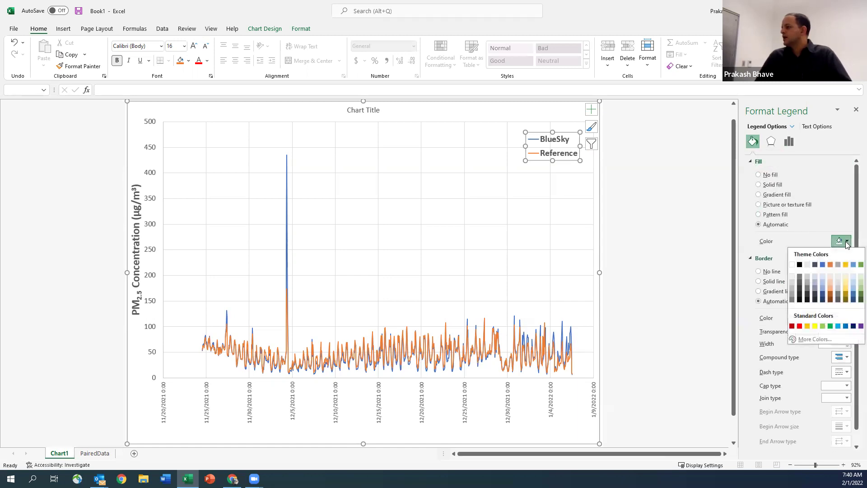
left_click(793, 265)
left_click(658, 187)
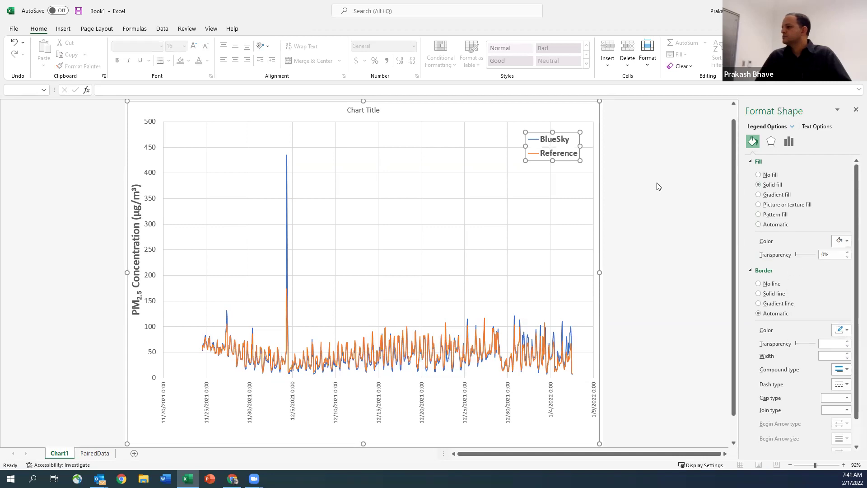
Step: Give the legend a solid black border
left_click(559, 145)
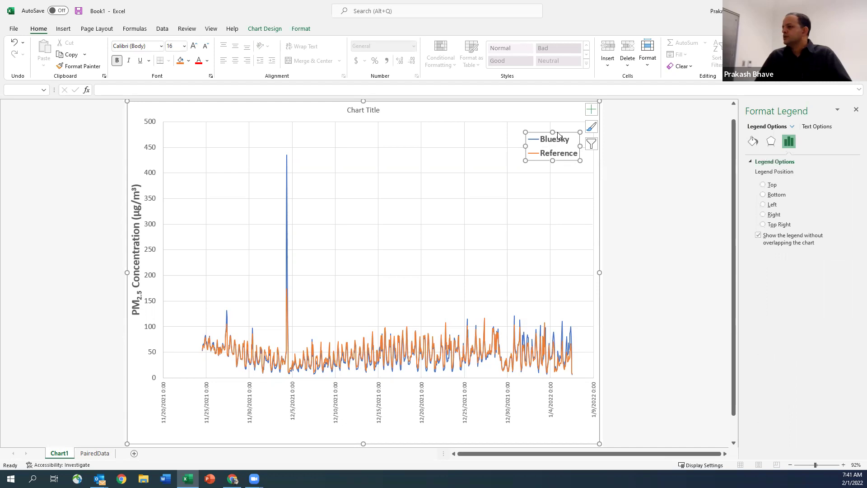
left_click(753, 141)
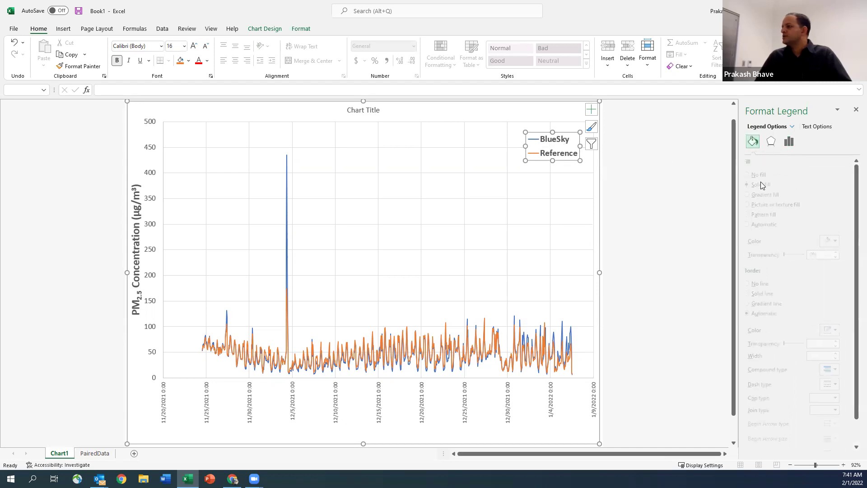
left_click(761, 294)
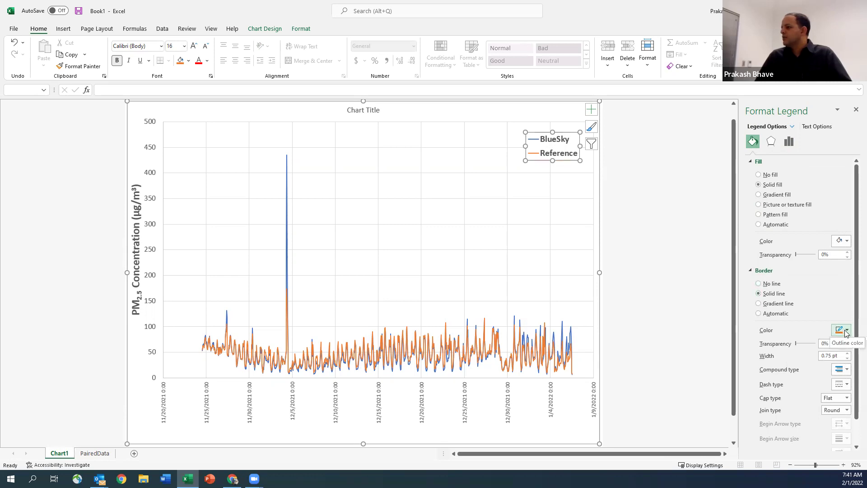
left_click(846, 331)
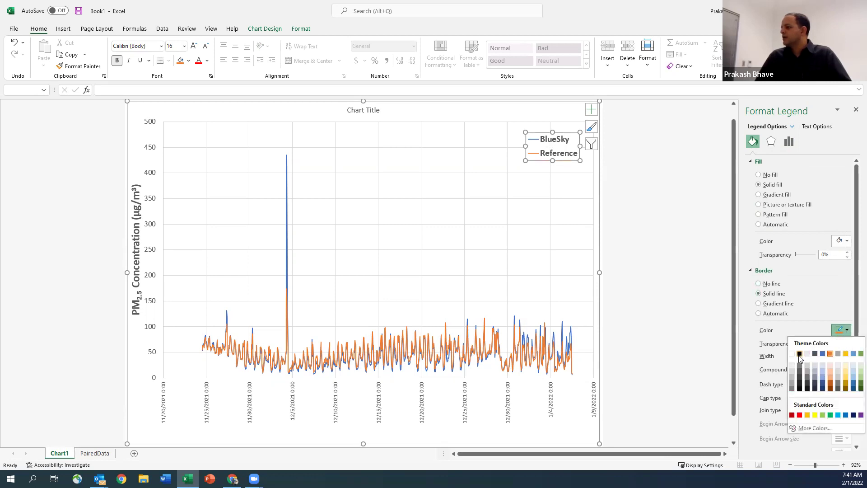
left_click(800, 354)
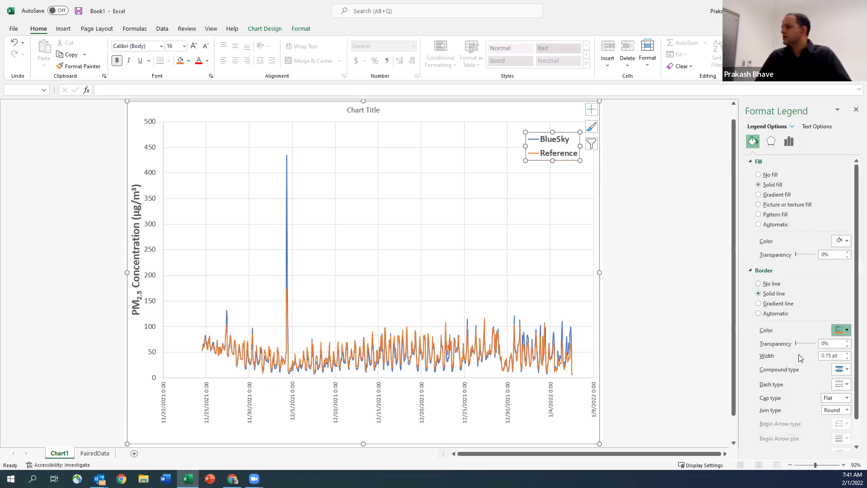
Step: Move the chart legend tightly into the plot area's upper-right corner
left_click(632, 201)
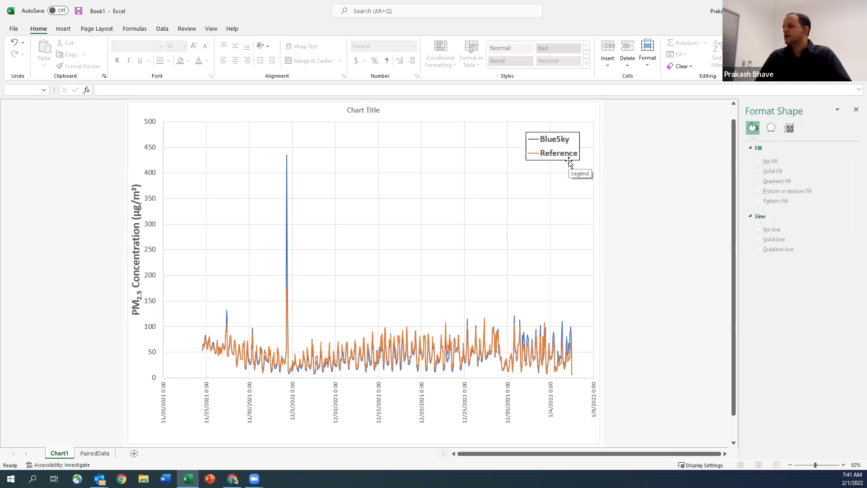
left_click_drag(569, 163, 583, 156)
left_click(674, 203)
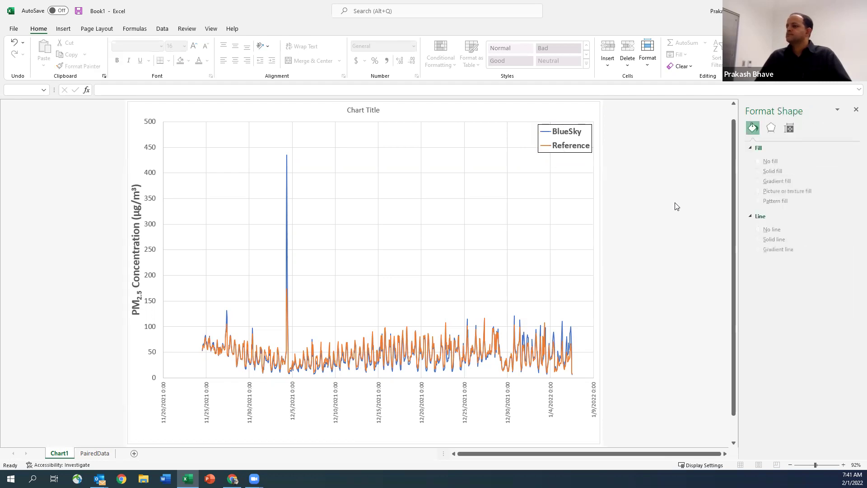
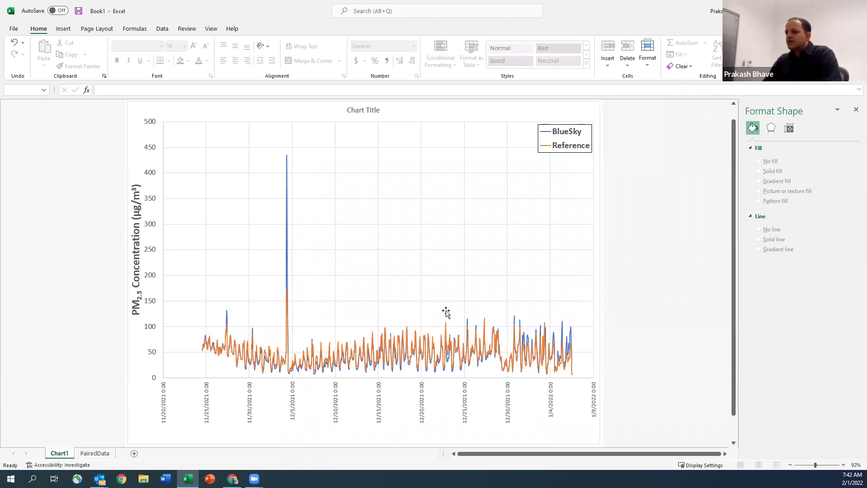
Step: Try to set the horizontal date axis's minimum bound to December 5
left_click(337, 402)
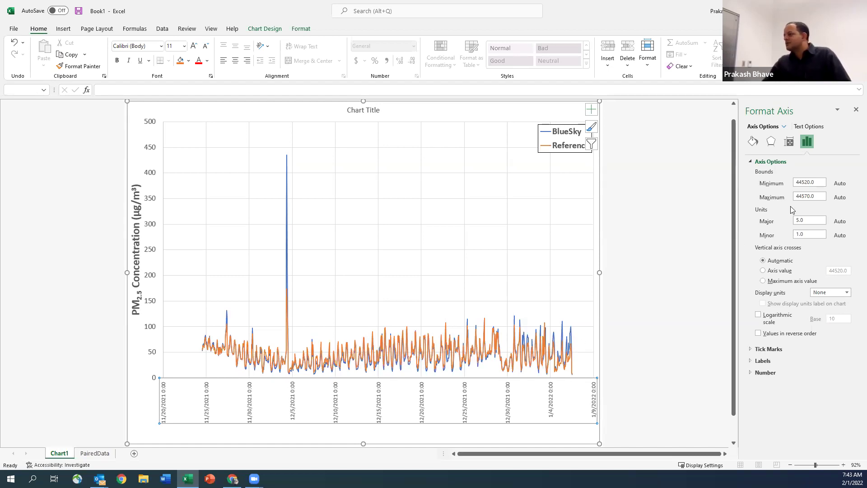
left_click_drag(819, 179, 763, 183)
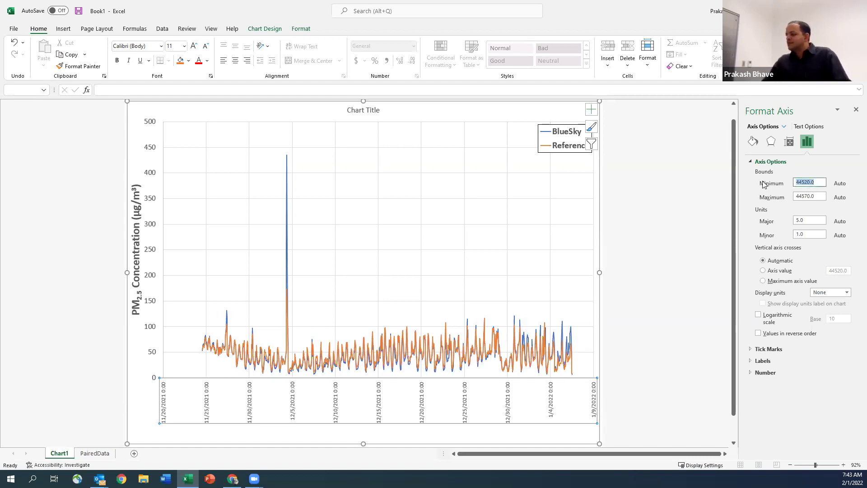
type("December 5")
key("Return")
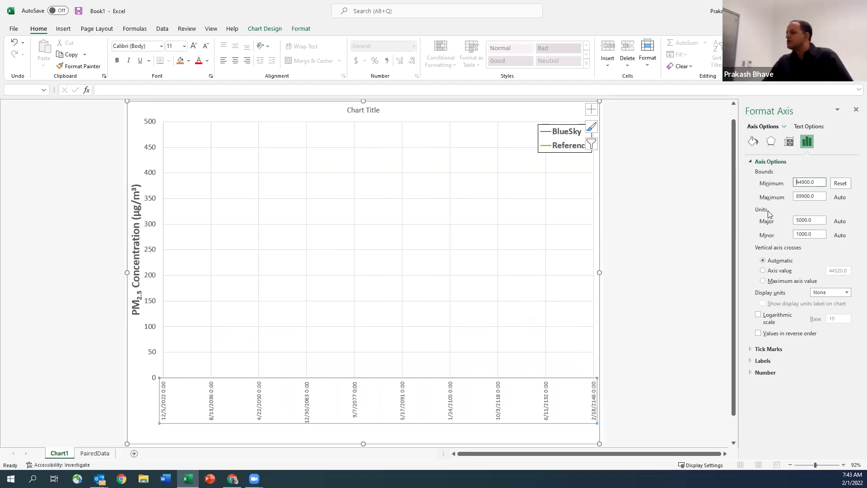
Step: Set the horizontal date axis's minimum bound to 12/5/2021
left_click(764, 181)
type("12/5/2021")
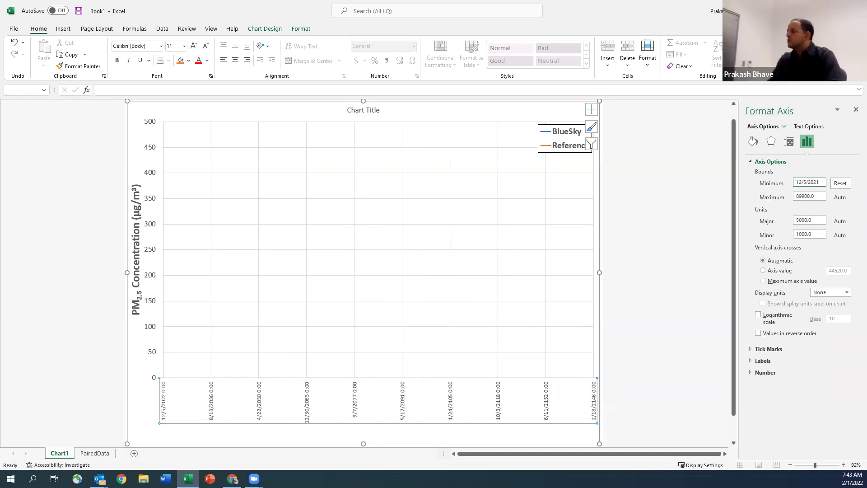
key("Return")
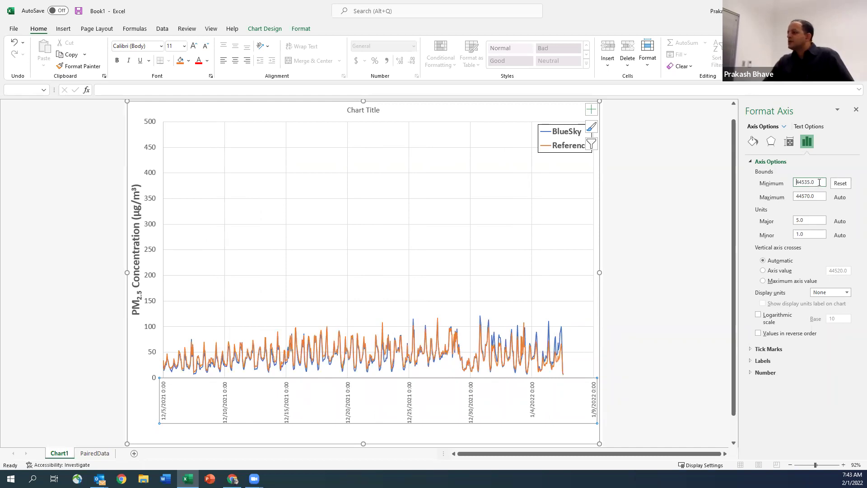
left_click_drag(803, 185, 755, 181)
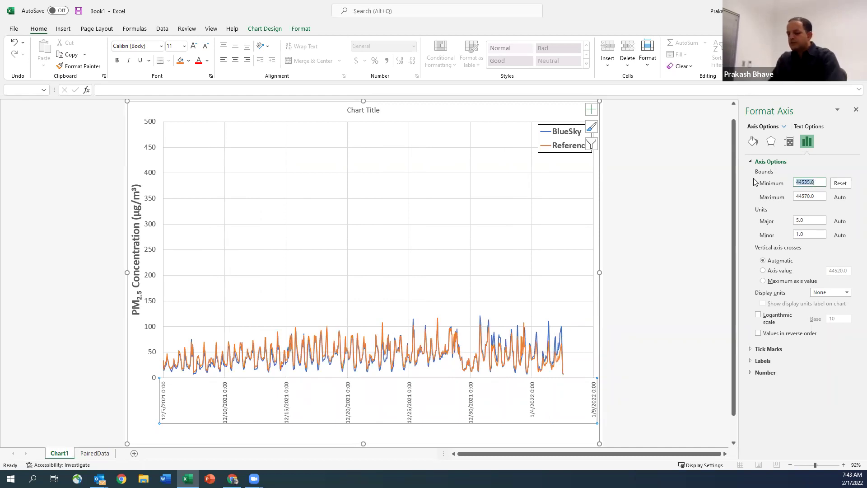
type("12")
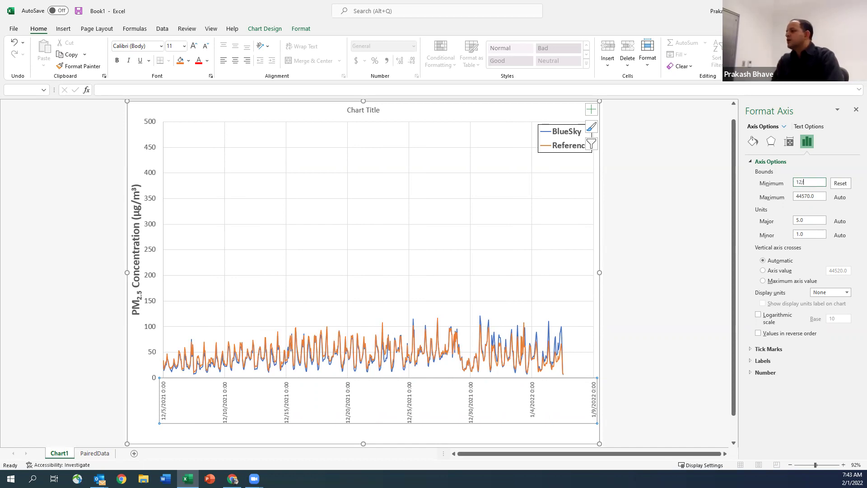
type("/5/2021")
key("Return")
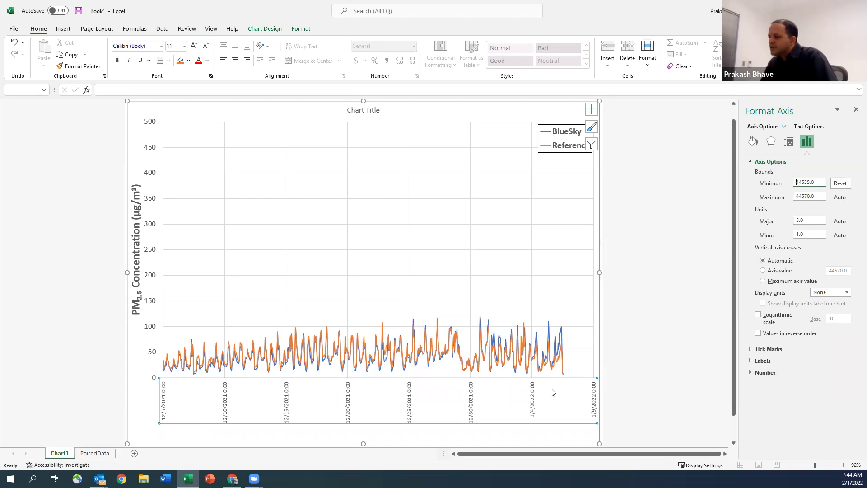
Step: Try a maximum bound of 1/7/2021 on the horizontal date axis and undo it
mouse_move(563, 370)
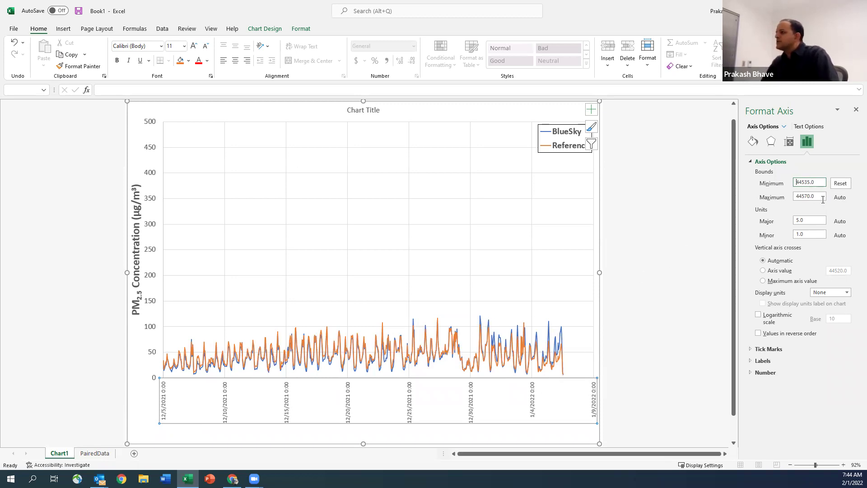
double_click(810, 196)
type("1/7/2021")
key("Return")
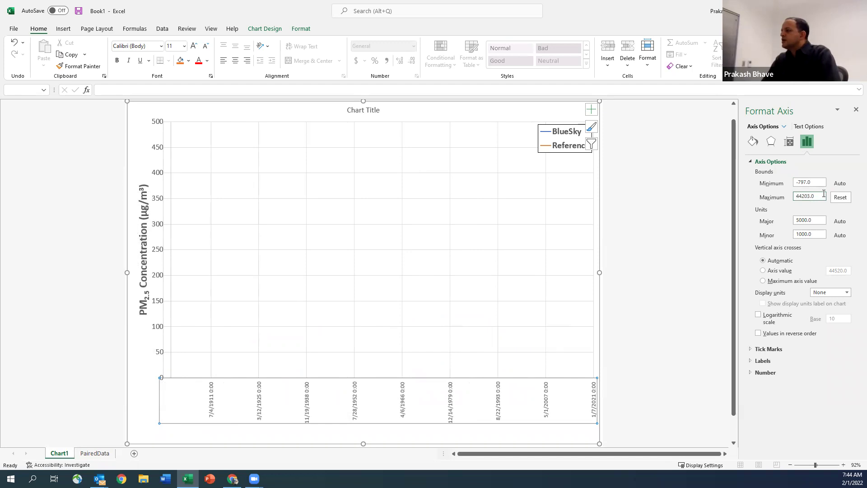
key("ctrl+z")
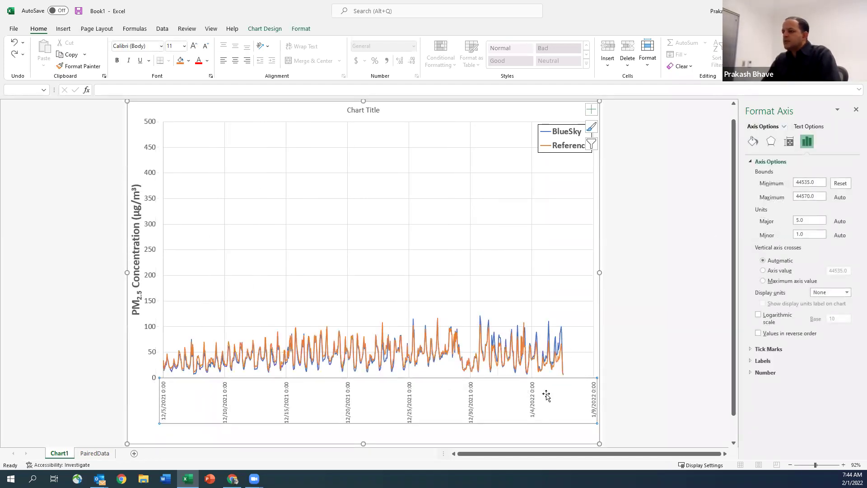
Step: Set the horizontal date axis's maximum bound to 1/7/2022
left_click(547, 398)
double_click(816, 199)
type("1/7/2022")
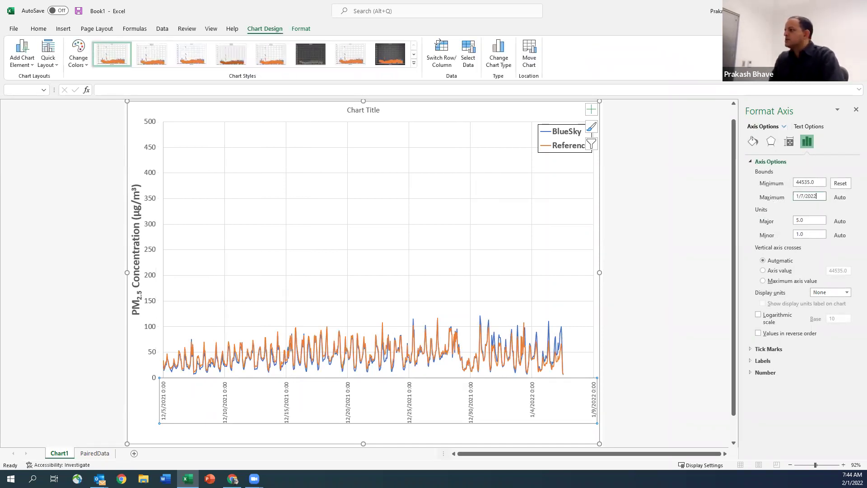
key("Return")
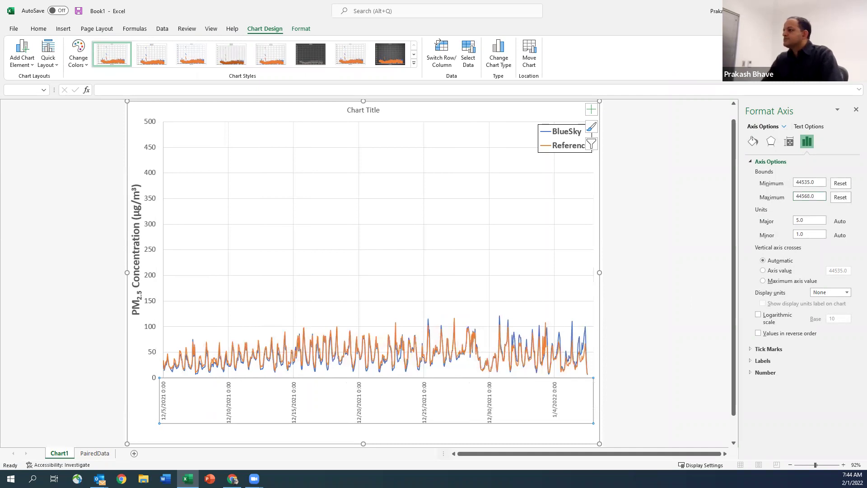
left_click(653, 241)
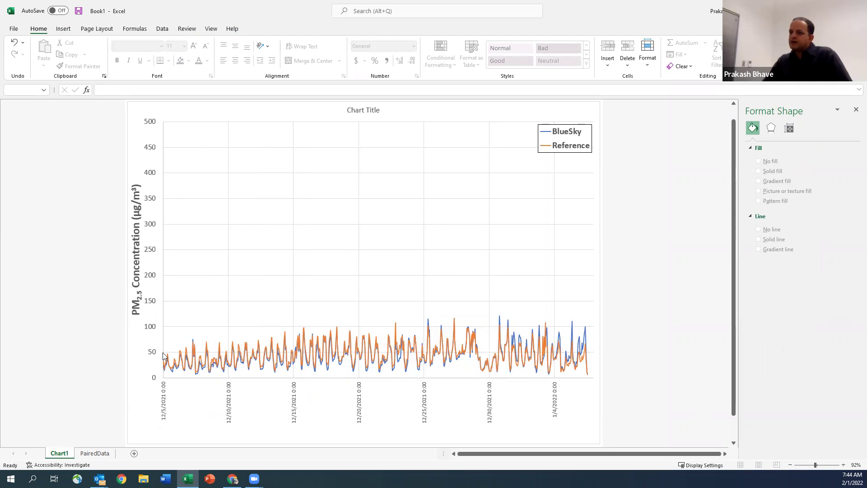
Step: Enter 0 as the vertical concentration axis's minimum bound and reset that bound to automatic
left_click(151, 176)
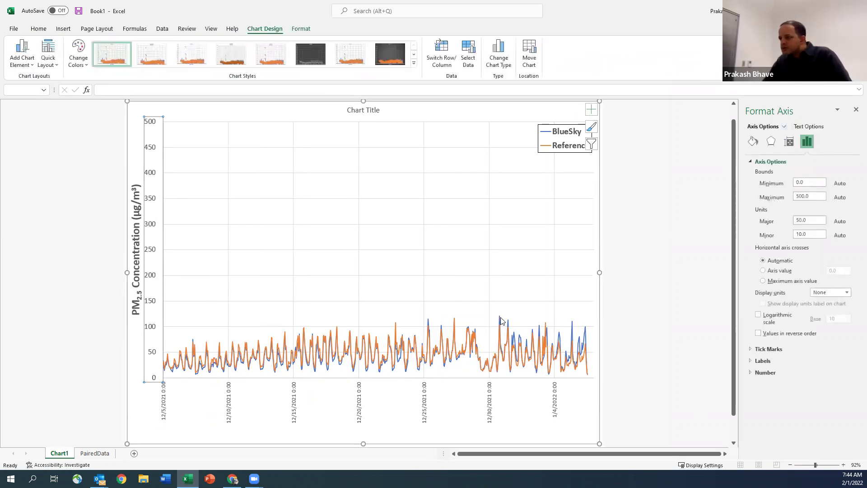
mouse_move(500, 321)
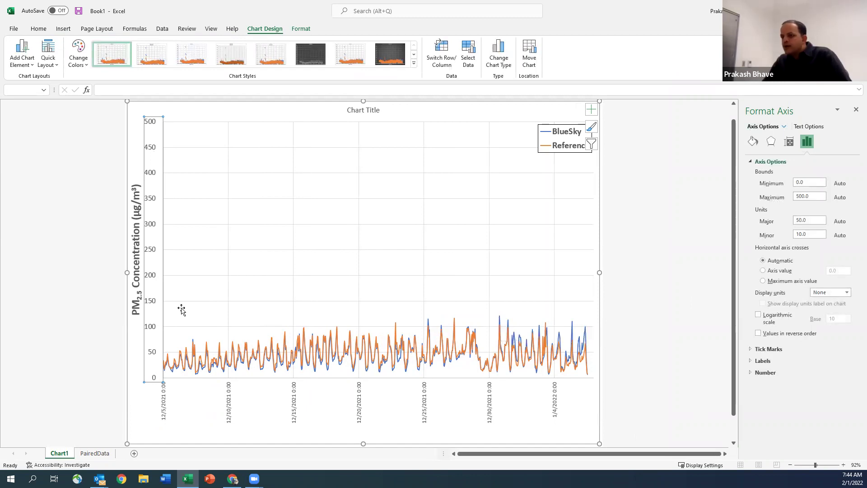
left_click(79, 326)
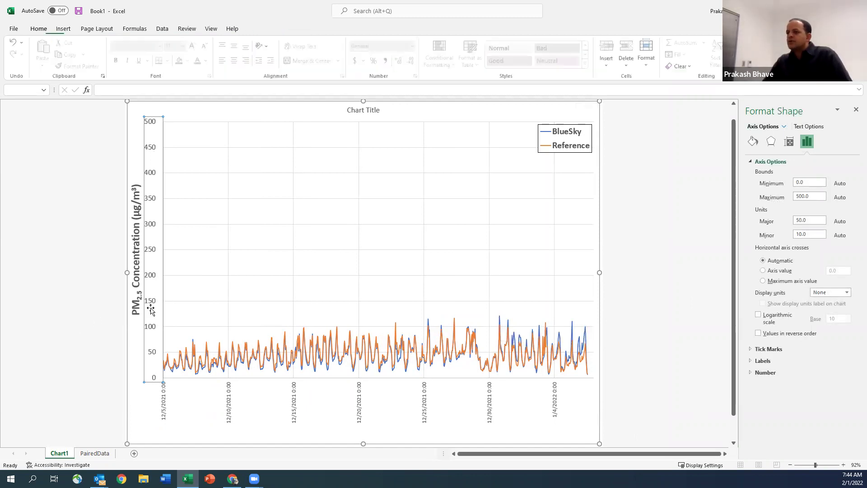
left_click(155, 305)
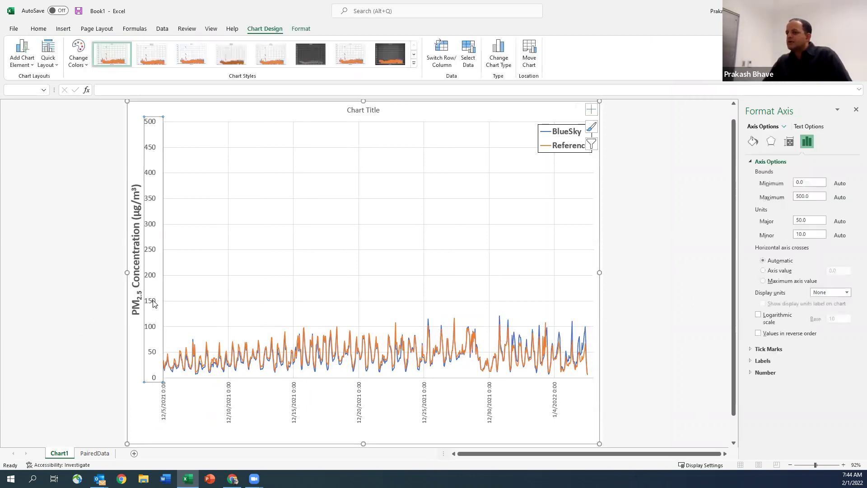
double_click(809, 185)
type("0")
key("Return")
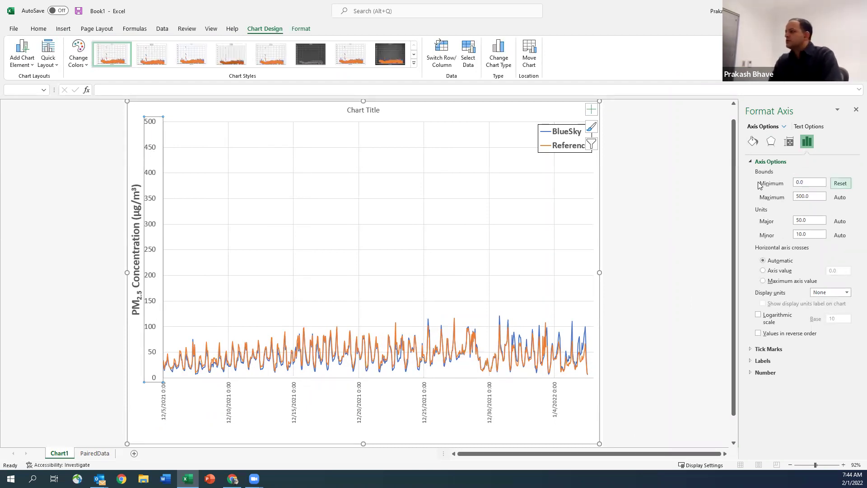
left_click(841, 183)
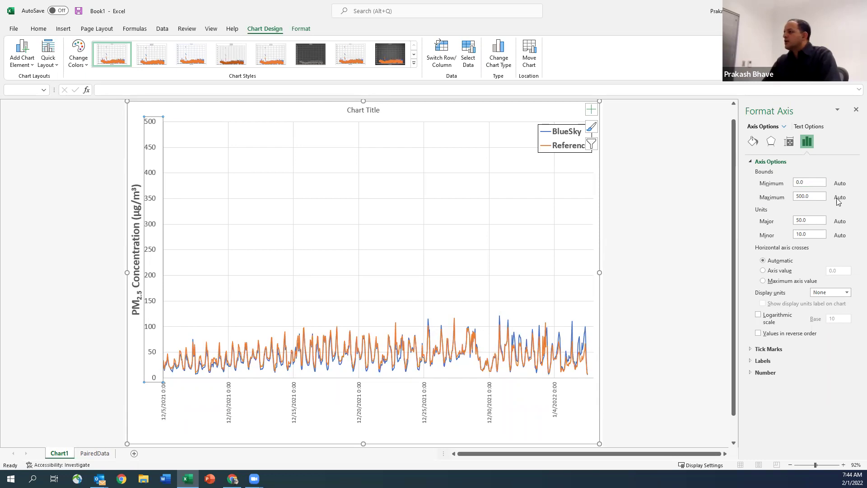
Step: Set the vertical concentration axis's maximum bound to 140
double_click(807, 196)
type("1")
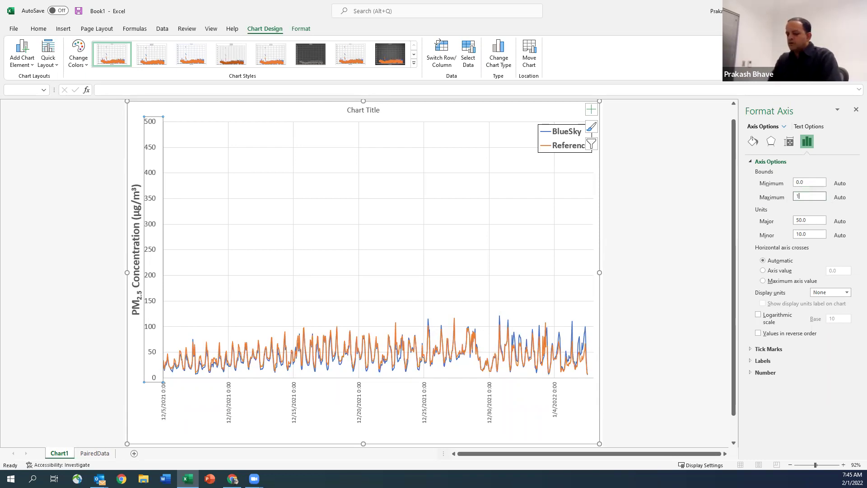
type("40")
key("Return")
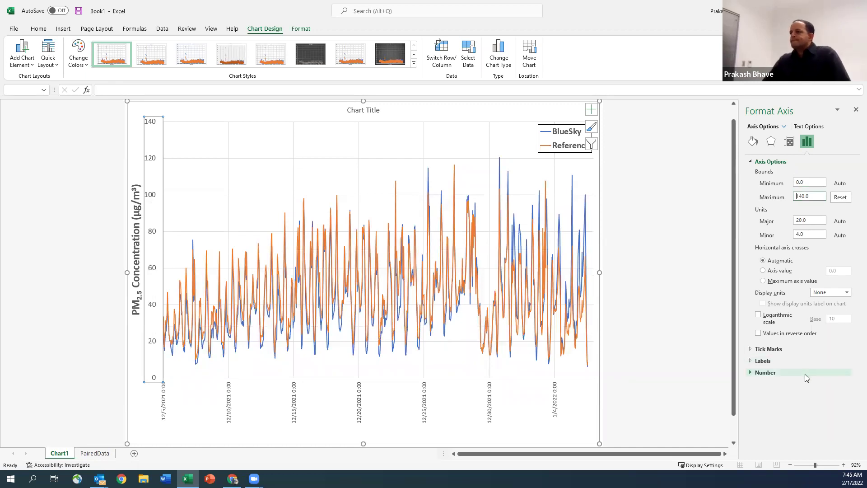
left_click(661, 308)
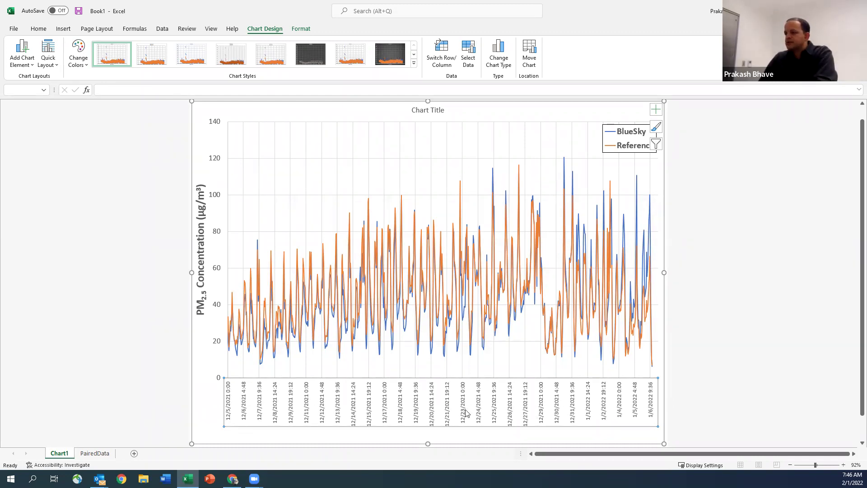
Step: Set the horizontal date axis's major unit to 1 so that labels fall on every day
left_click(747, 396)
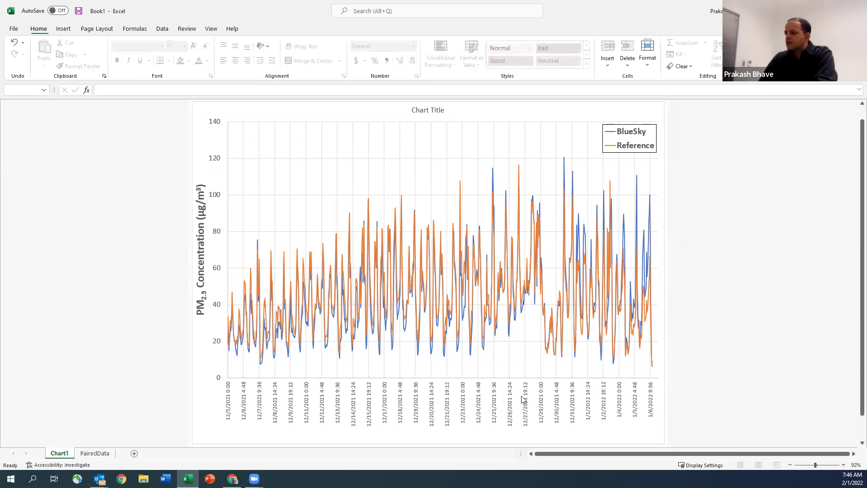
left_click(496, 398)
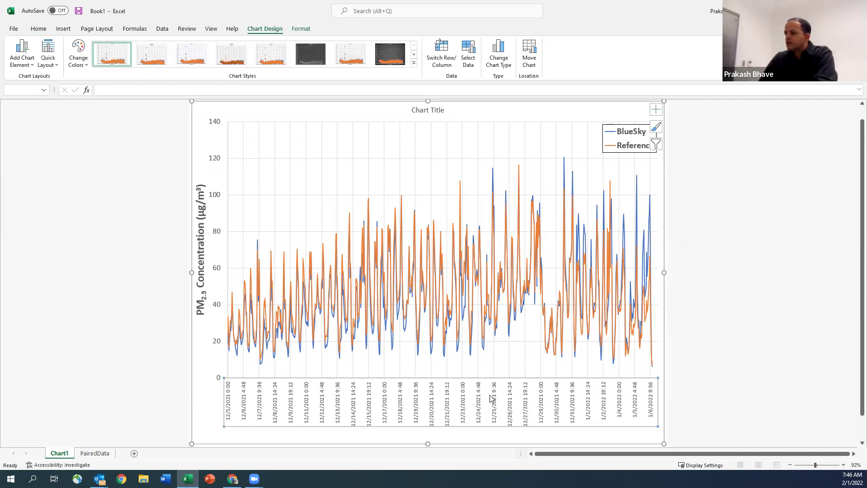
left_click(132, 380)
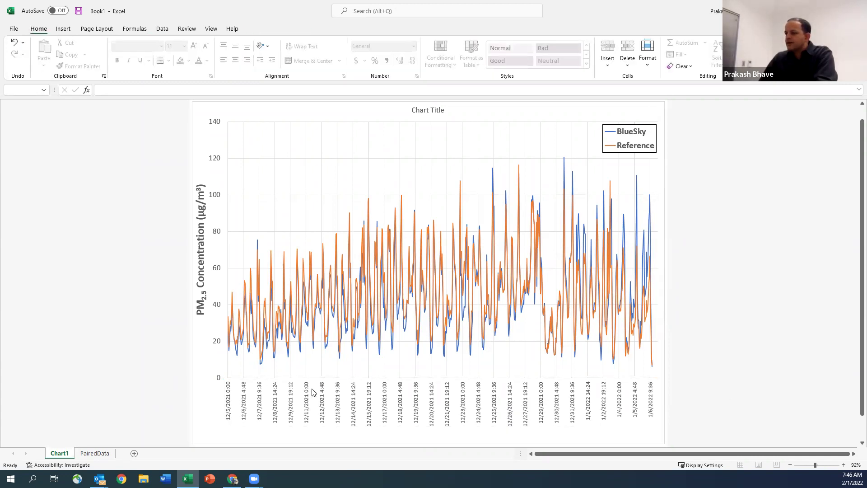
double_click(370, 398)
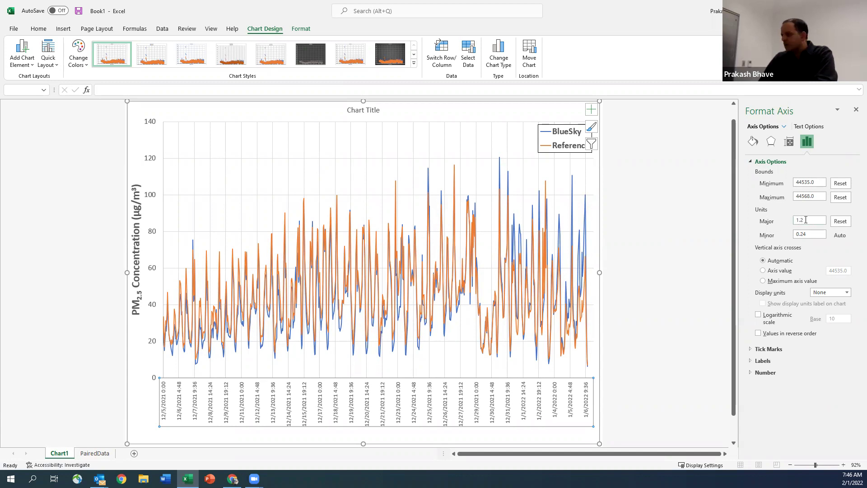
left_click(806, 219)
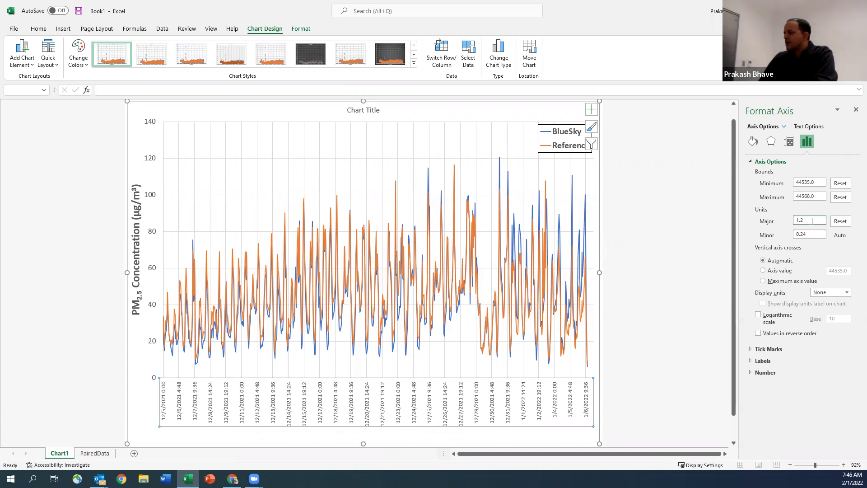
key("BackSpace")
key("BackSpace")
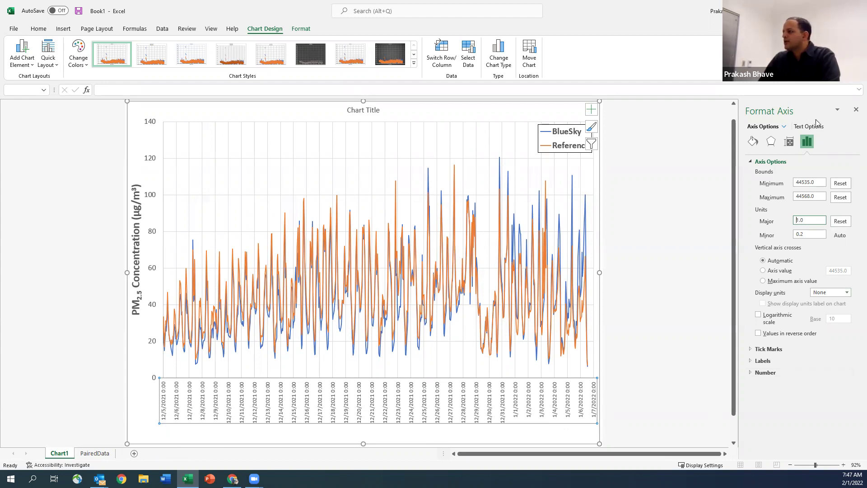
Step: Apply the custom number format d/m/yyyy h:mm;@ to the horizontal date axis labels
left_click(753, 375)
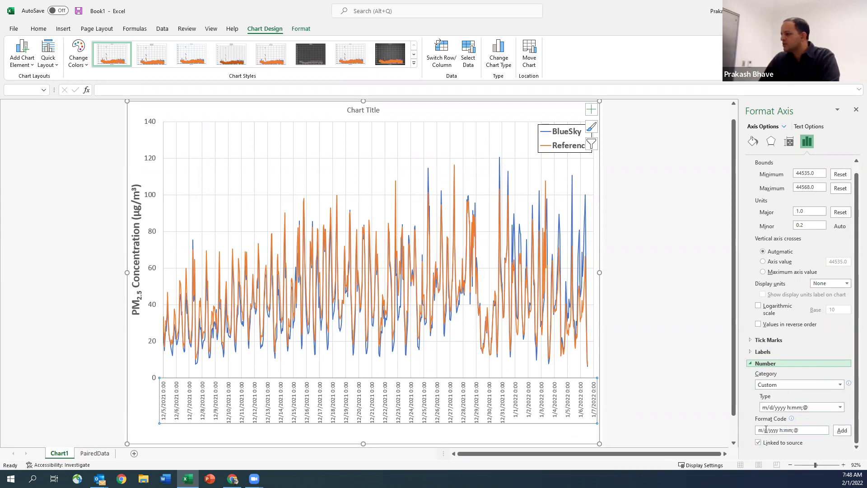
left_click_drag(767, 430, 742, 430)
type("d/m")
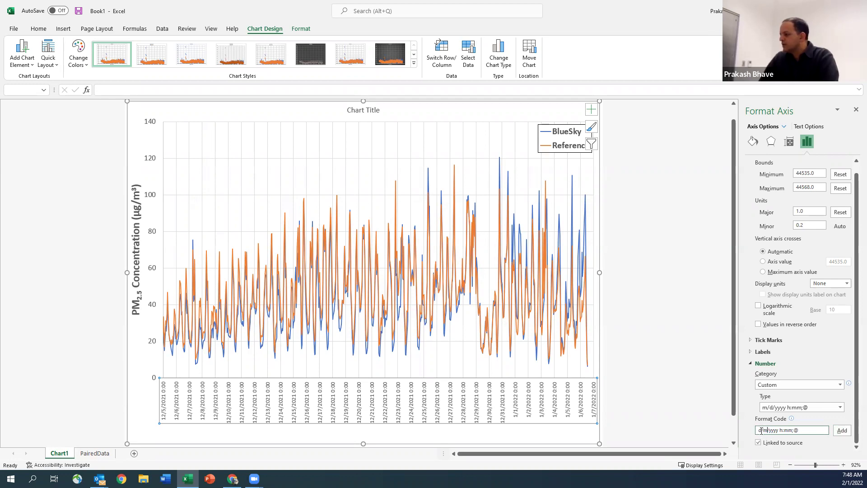
left_click(841, 431)
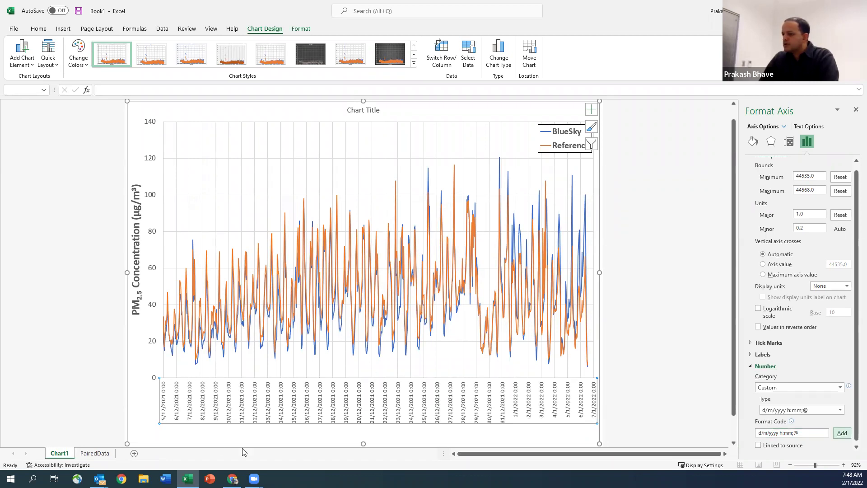
Step: Set the horizontal date axis labels to font size 14 and shorten their number format to d/m/yyyy;@
left_click(38, 29)
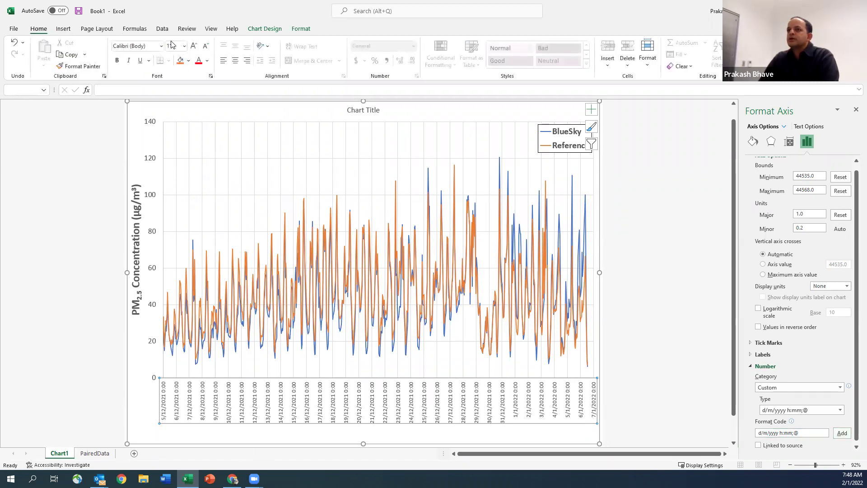
left_click(193, 46)
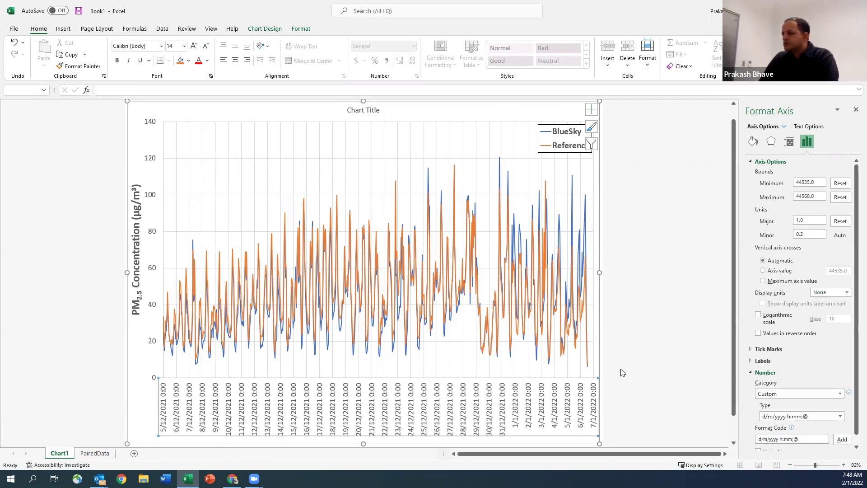
left_click(789, 417)
left_click(712, 415)
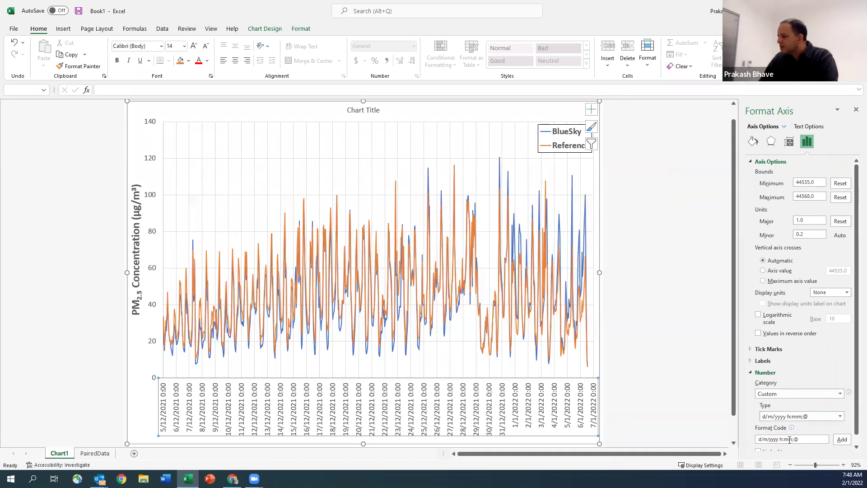
left_click_drag(792, 439, 780, 441)
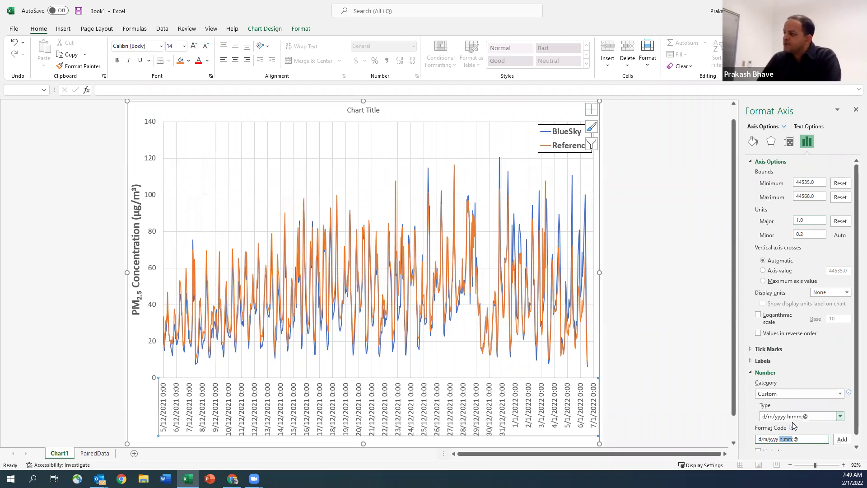
key("BackSpace")
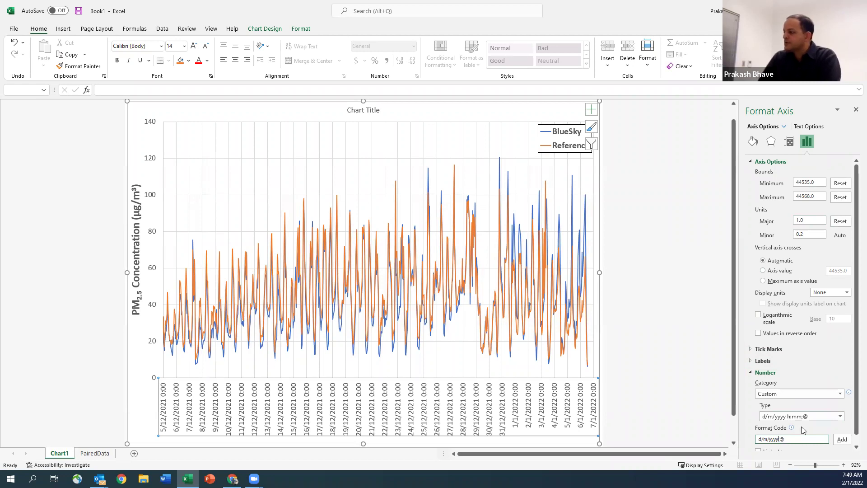
left_click(842, 439)
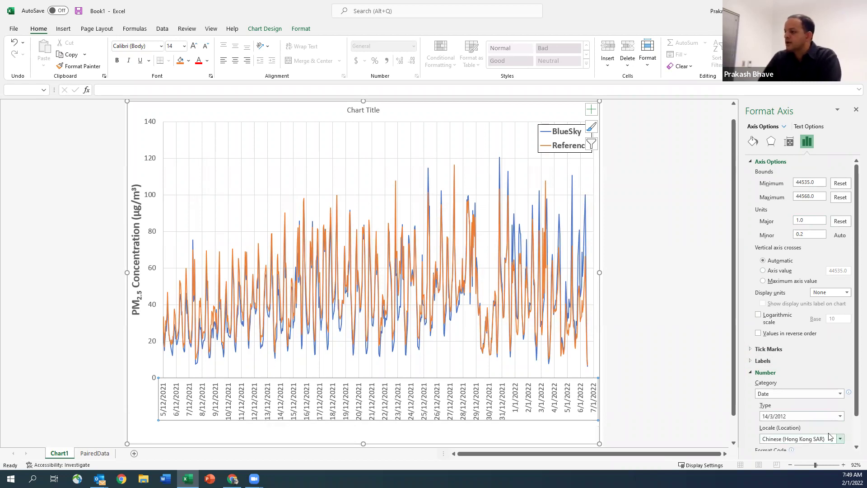
left_click(656, 417)
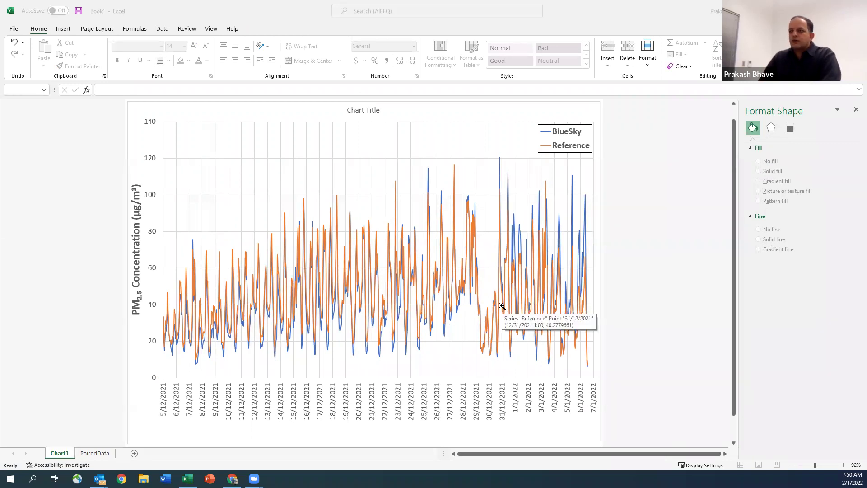
Step: Switch to the browser to compare with the US conc vs Bluesky (Median) chart, and return to the Excel chart
key("alt+Tab")
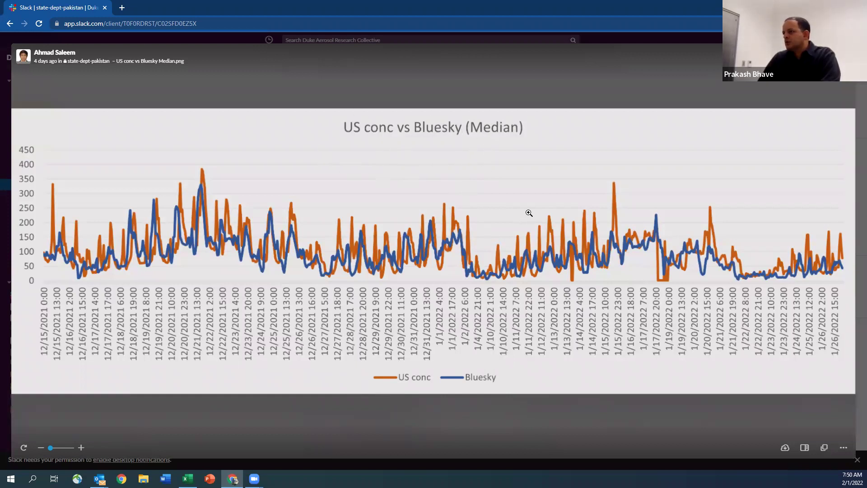
key("alt+Tab")
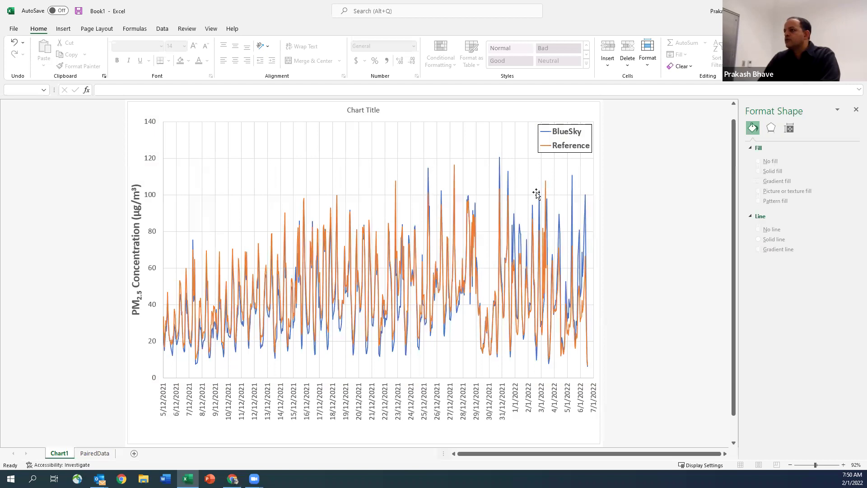
Step: Delete the placeholder chart title and extend the plot area upward into the freed space
left_click(375, 117)
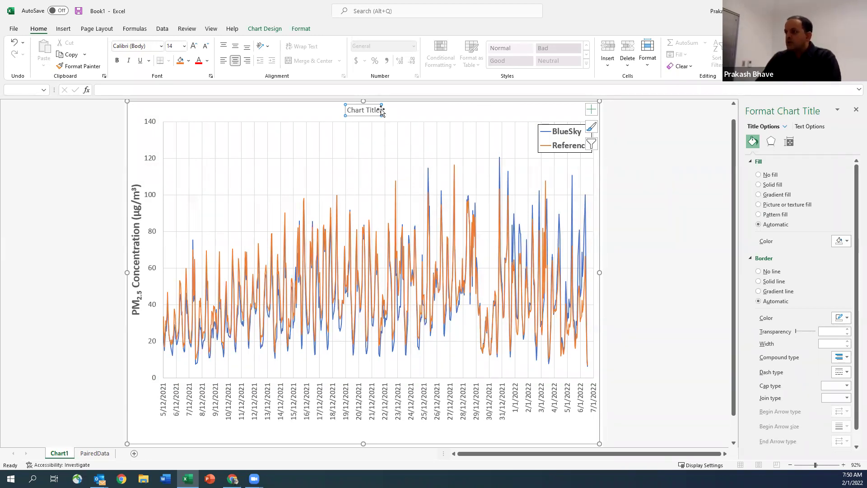
key("Delete")
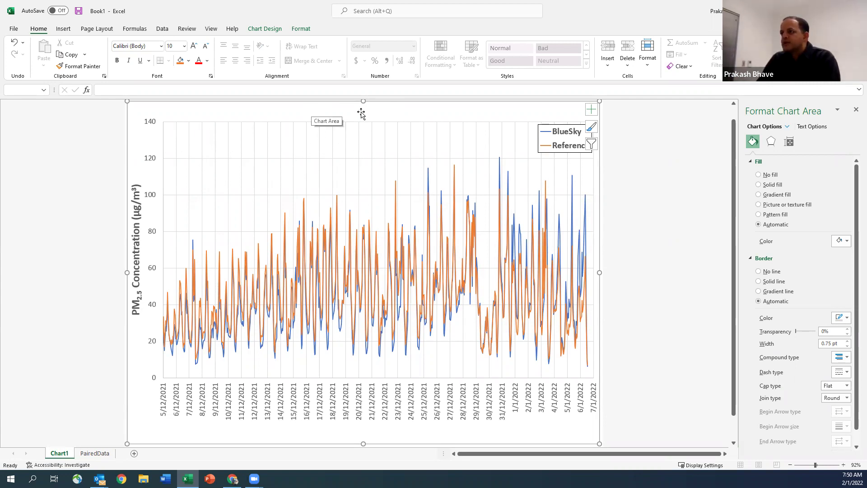
left_click(365, 129)
left_click_drag(377, 120, 379, 110)
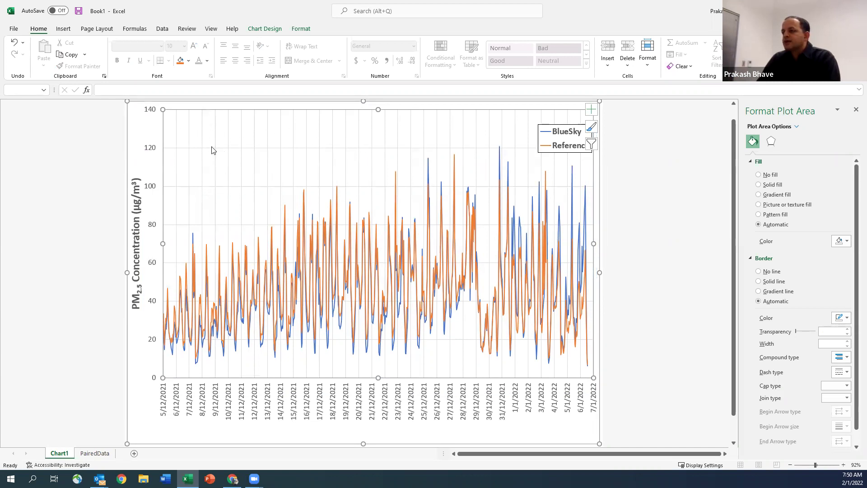
Step: Move the legend up into the upper-right corner of the plot area
left_click(575, 154)
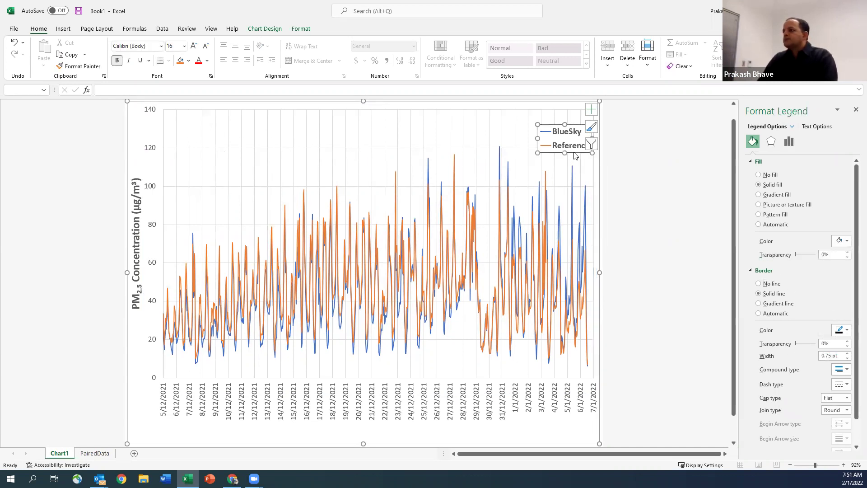
left_click_drag(573, 154, 573, 141)
left_click(680, 208)
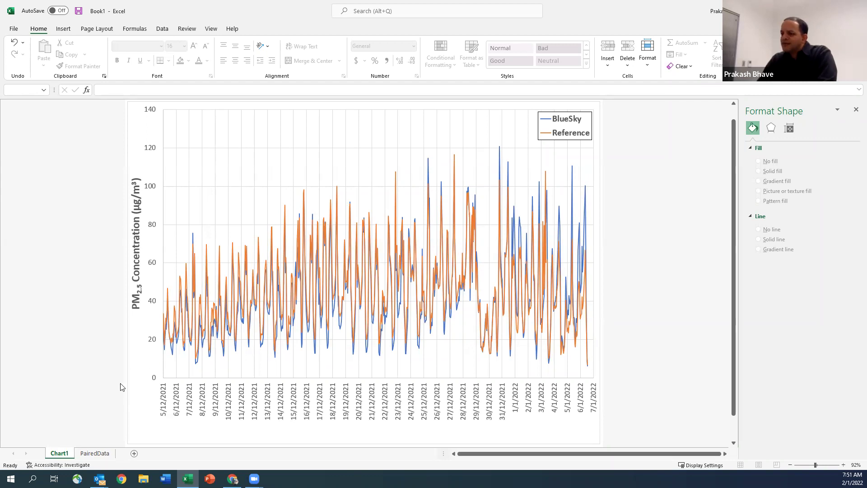
Step: Set the horizontal date axis bounds to a minimum of 44535.5 and a maximum of 44539.8
left_click(463, 406)
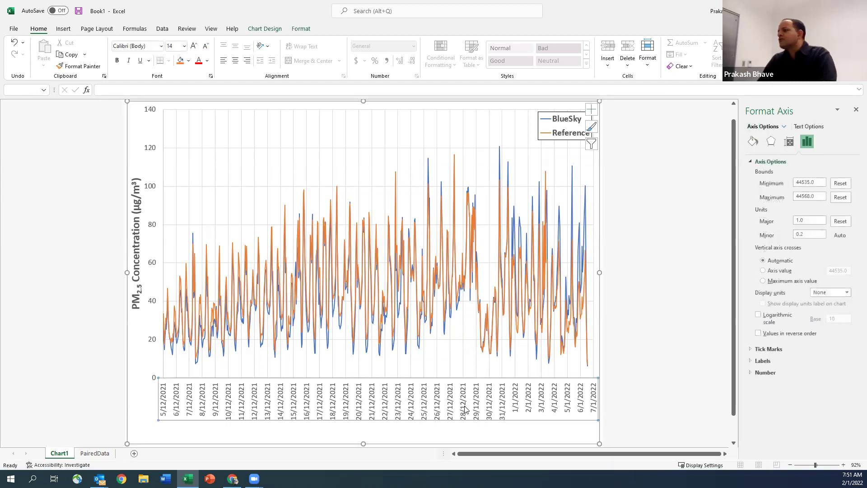
left_click_drag(807, 183, 823, 183)
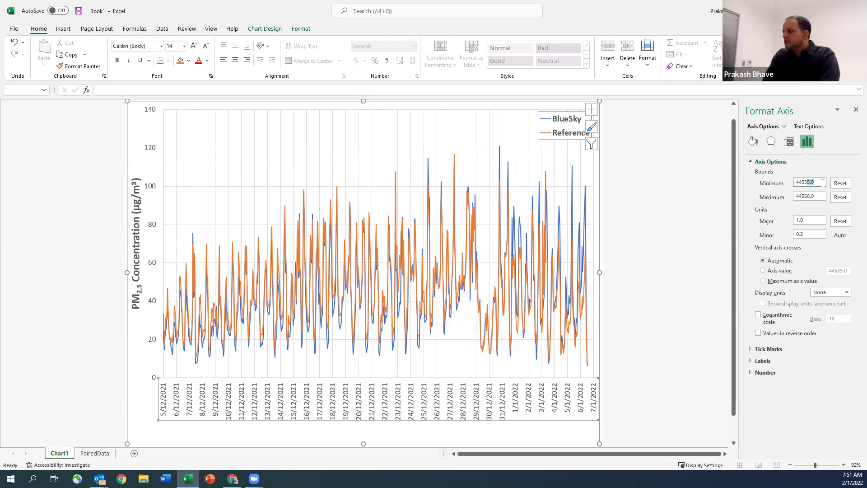
type("5")
key("Tab")
type("445")
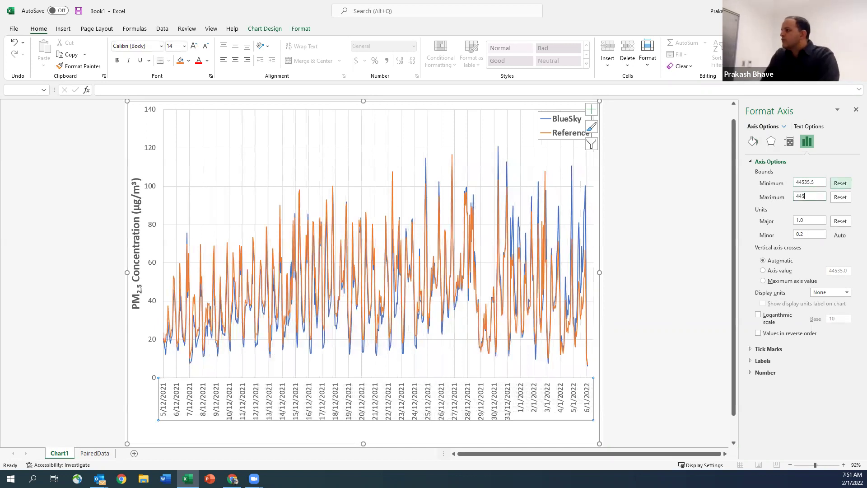
type("39.8")
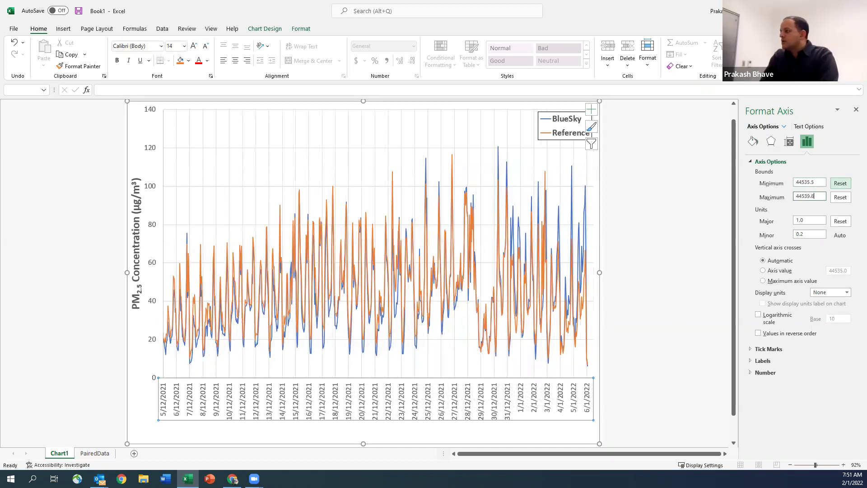
key("Return")
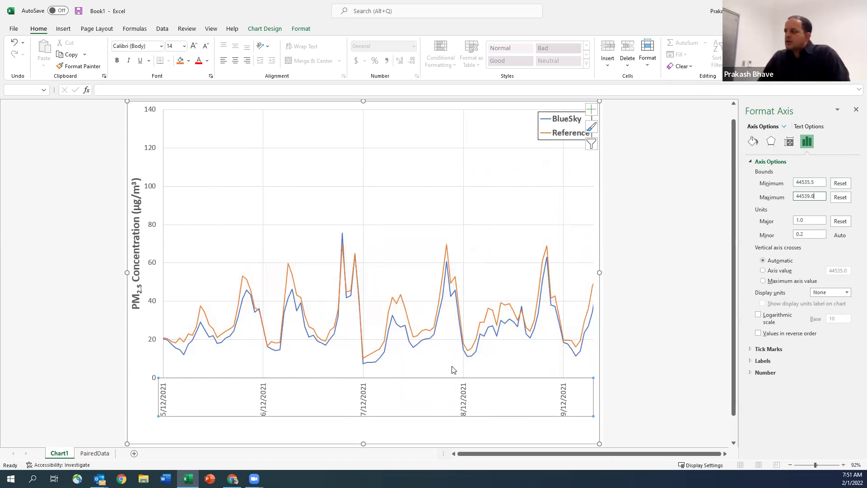
left_click(664, 274)
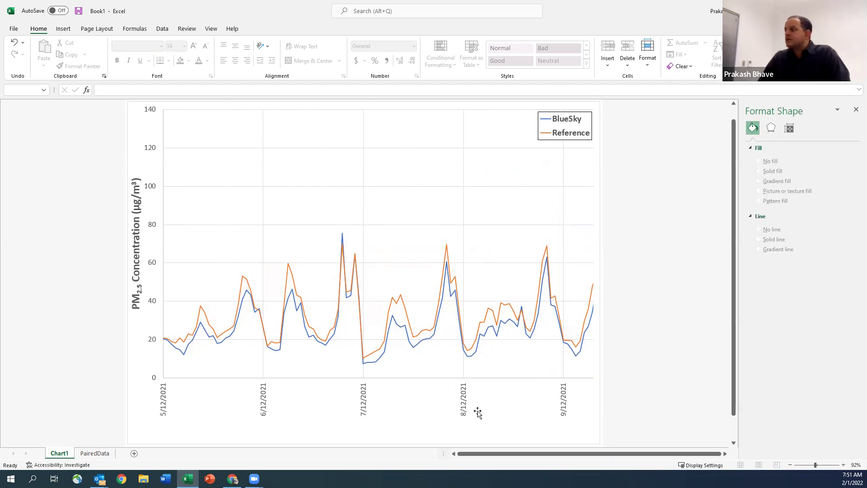
Step: Apply the custom number format m/d/yyyy h:mm;@ to the horizontal axis labels so that they include the time
left_click(470, 402)
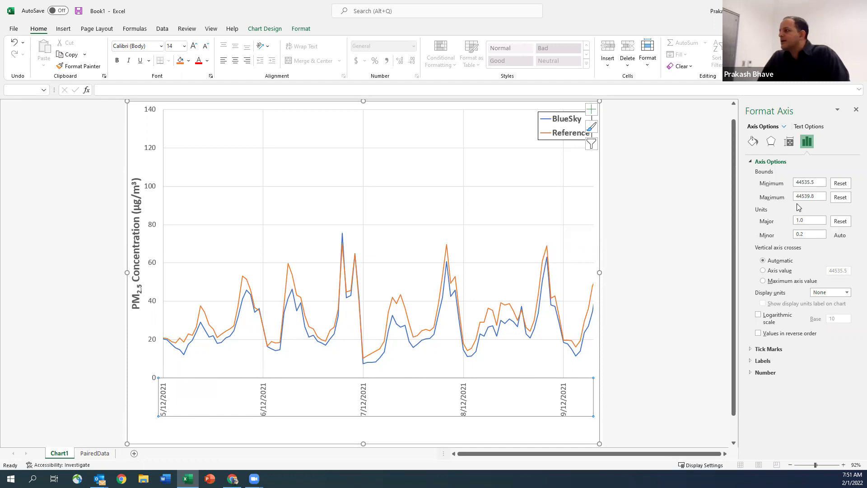
left_click(764, 372)
scroll(797, 409, "down", 1)
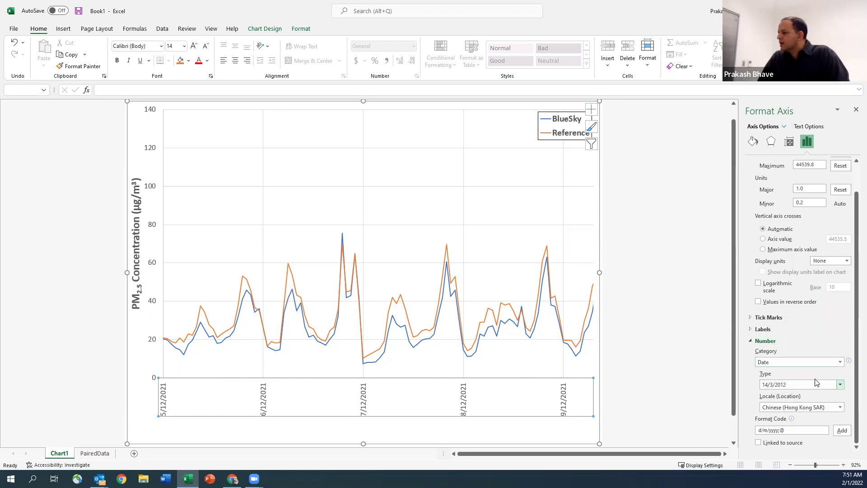
left_click(818, 362)
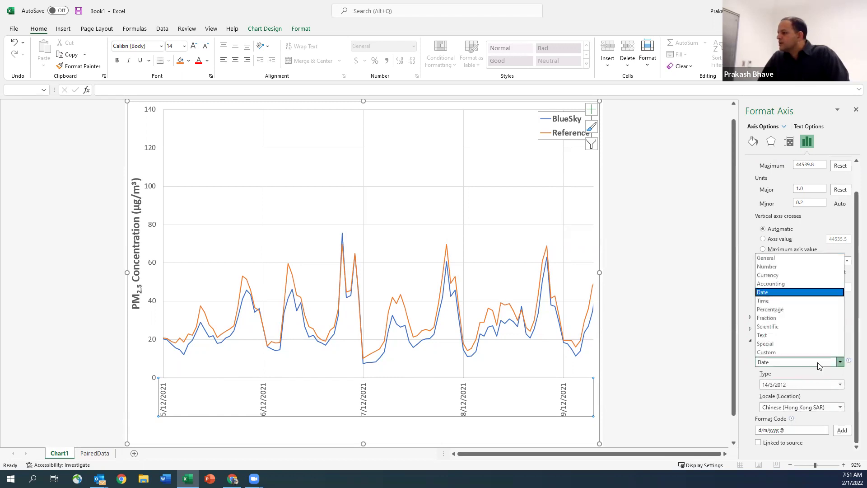
left_click(777, 302)
left_click(782, 372)
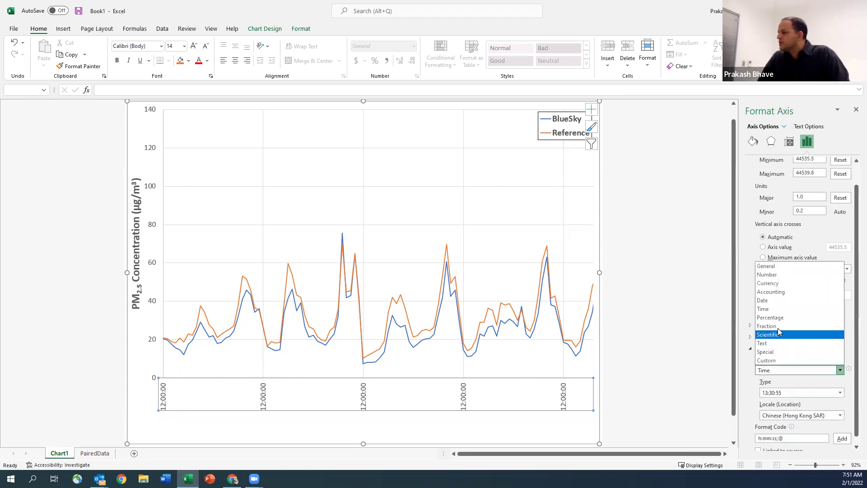
left_click(768, 300)
left_click(786, 371)
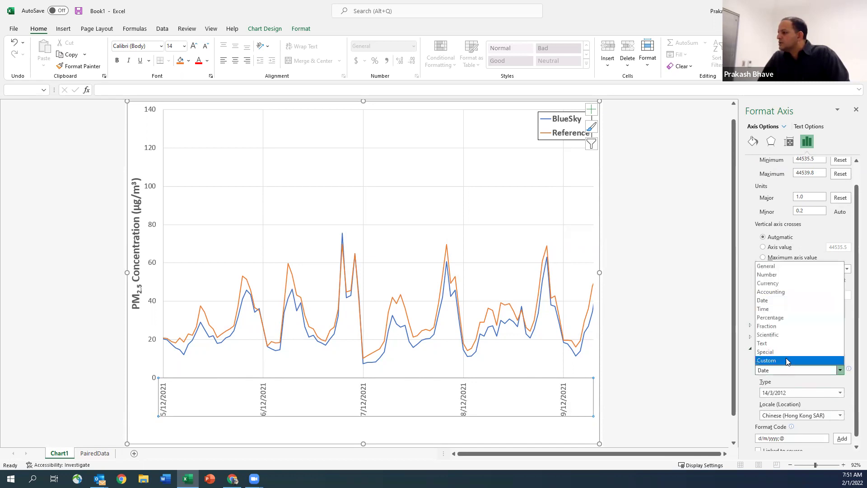
left_click(786, 360)
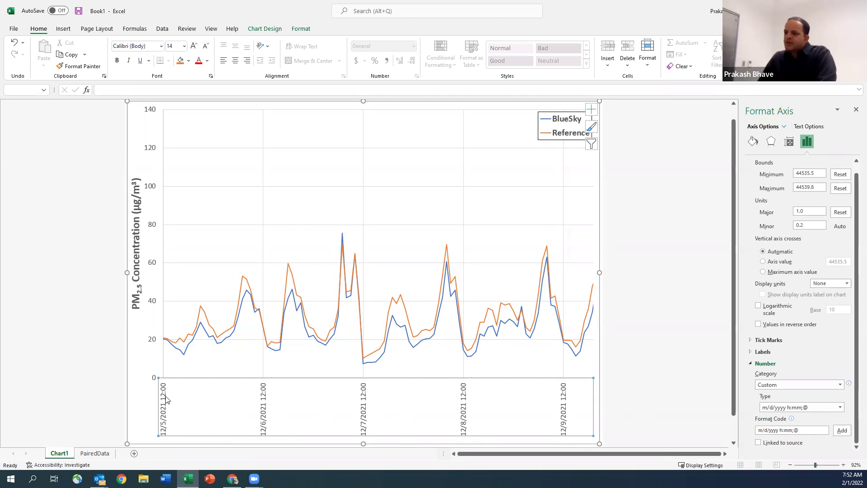
Step: Set the horizontal date axis's major unit to 0.25 so that labels fall every six hours
double_click(807, 211)
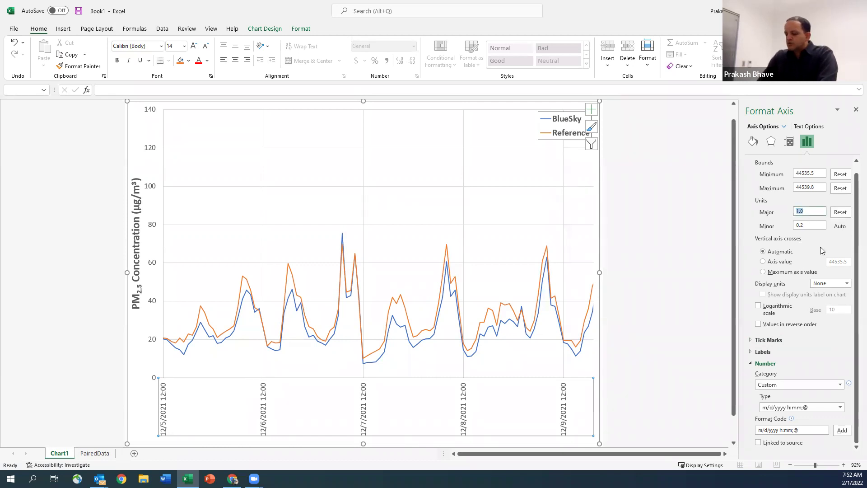
type(".25")
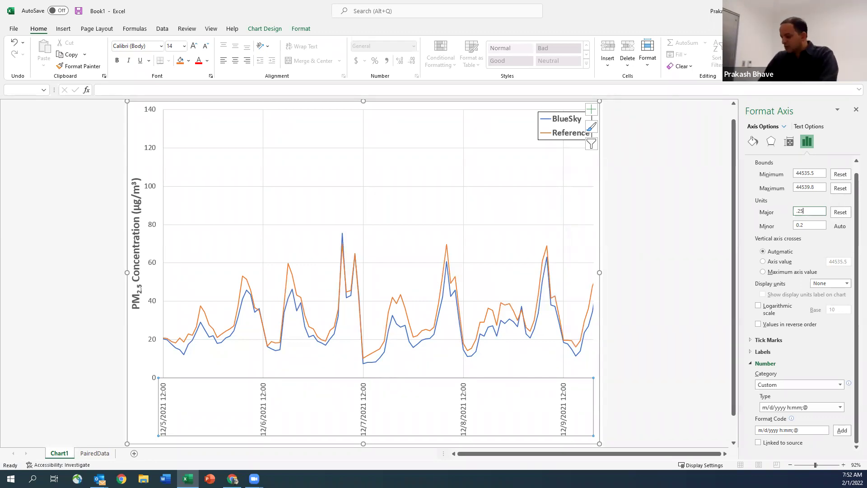
key("Return")
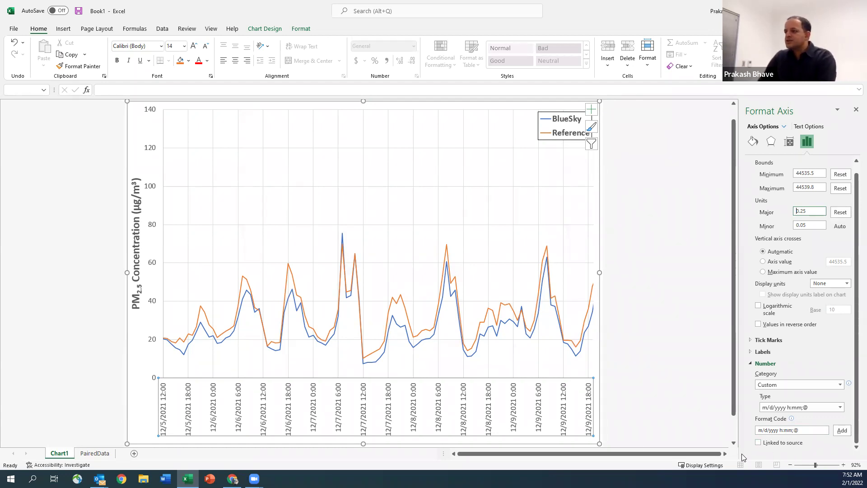
left_click(649, 411)
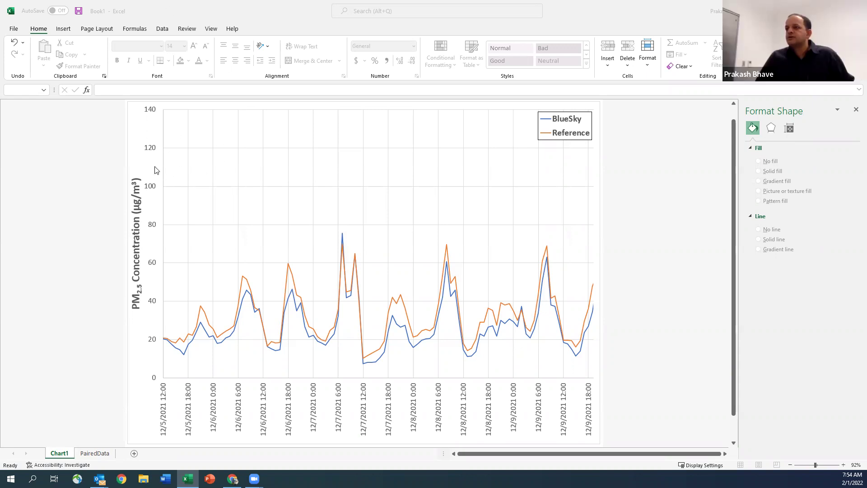
Step: Set the vertical concentration axis's maximum bound to 80
left_click(154, 187)
left_click(155, 188)
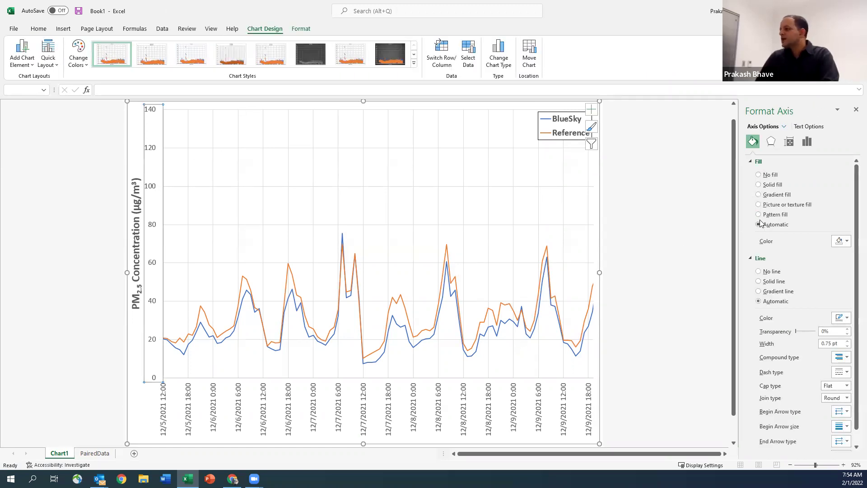
left_click(806, 142)
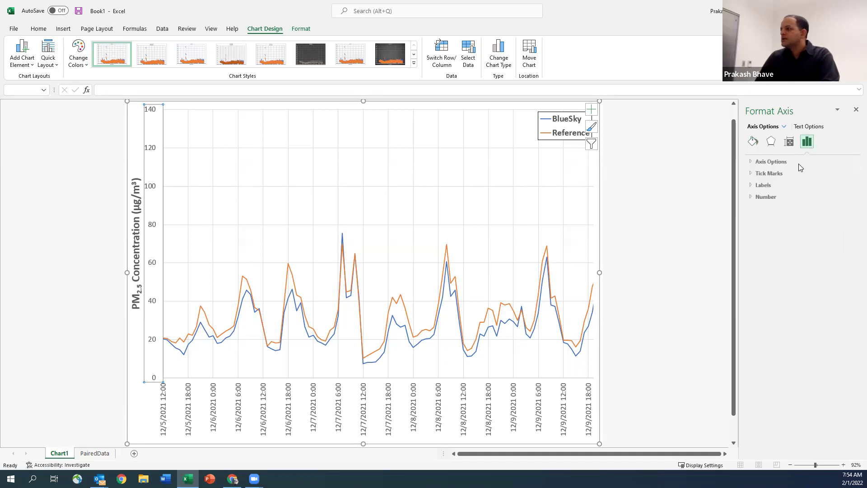
left_click(751, 162)
left_click(808, 196)
type("80")
key("Tab")
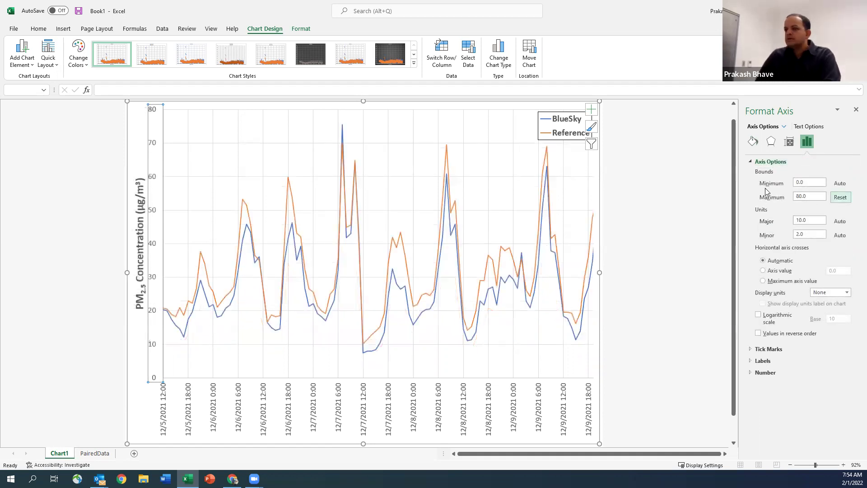
left_click(693, 294)
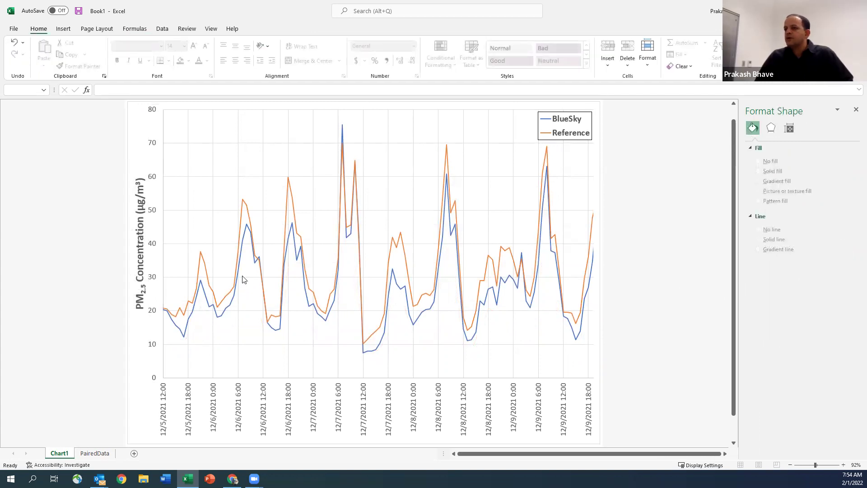
Step: Narrow the plot area slightly by moving its left edge inward
left_click(181, 256)
left_click_drag(171, 243, 173, 243)
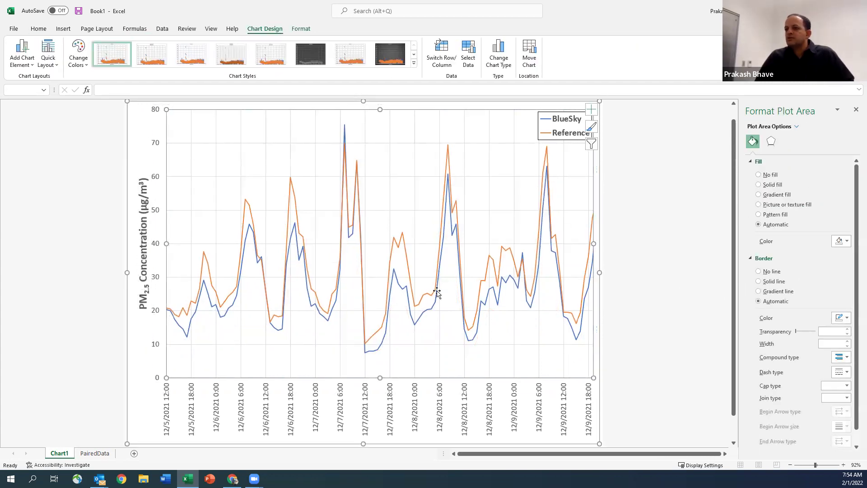
Step: Move the vertical PM2.5 concentration axis title slightly outward, away from the axis numbers
left_click(140, 264)
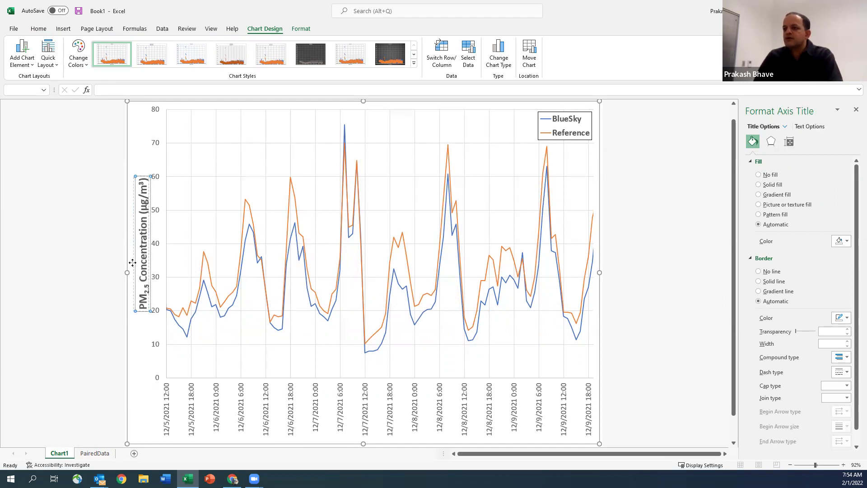
left_click(91, 270)
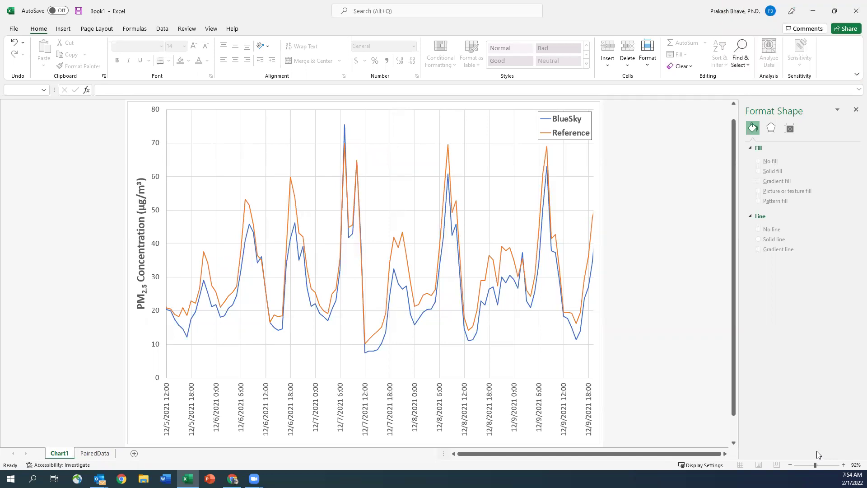
Step: Shorten the horizontal axis labels by removing the year, applying the custom number format m/d h:mm;@
left_click(491, 411)
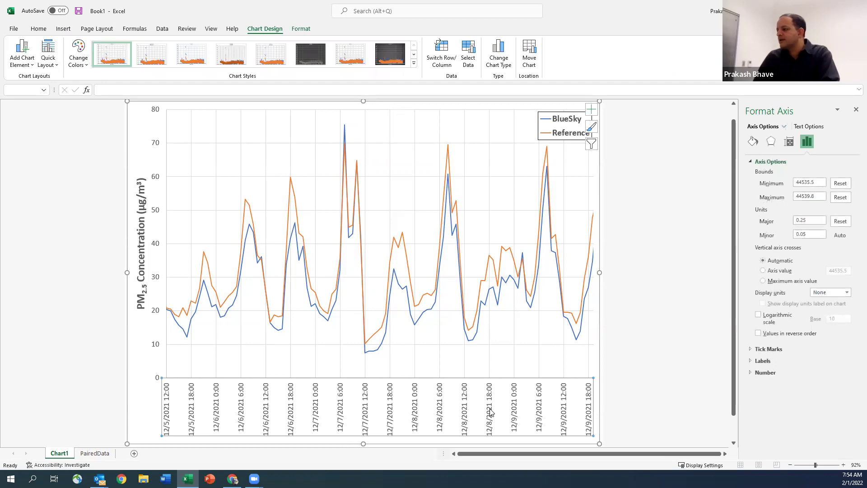
left_click(751, 373)
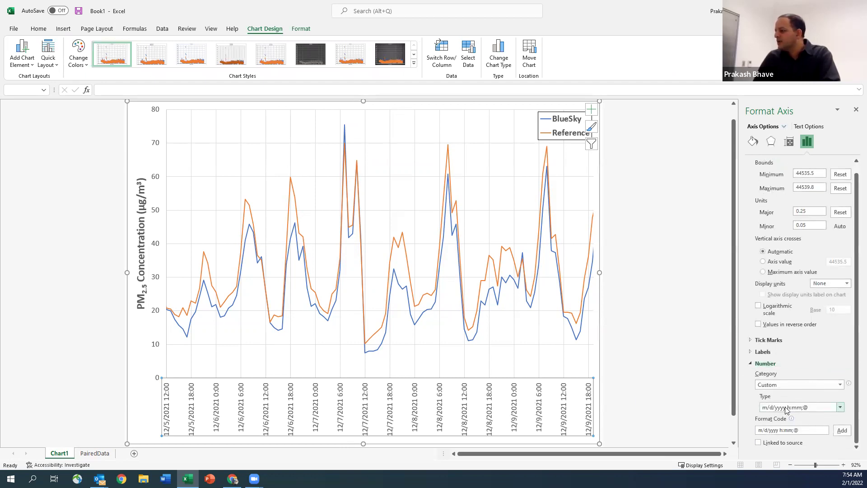
left_click(779, 430)
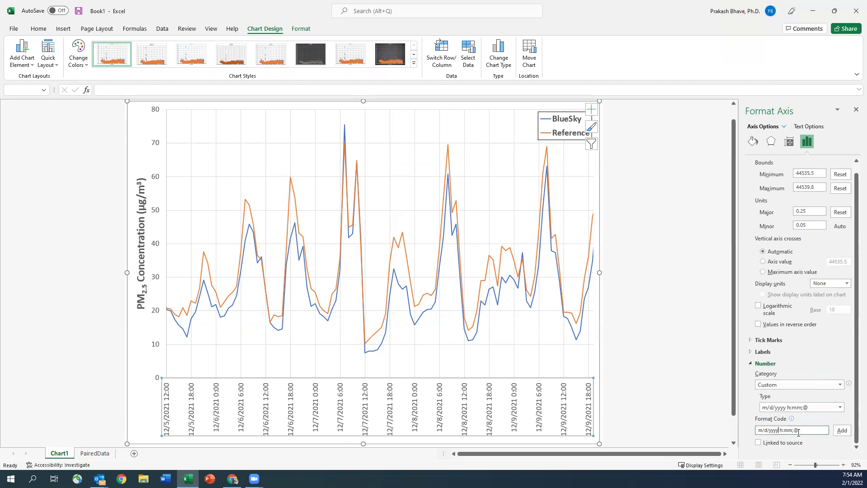
key("BackSpace")
key("BackSpace")
key("BackSpace")
key("BackSpace")
key("BackSpace")
left_click(842, 430)
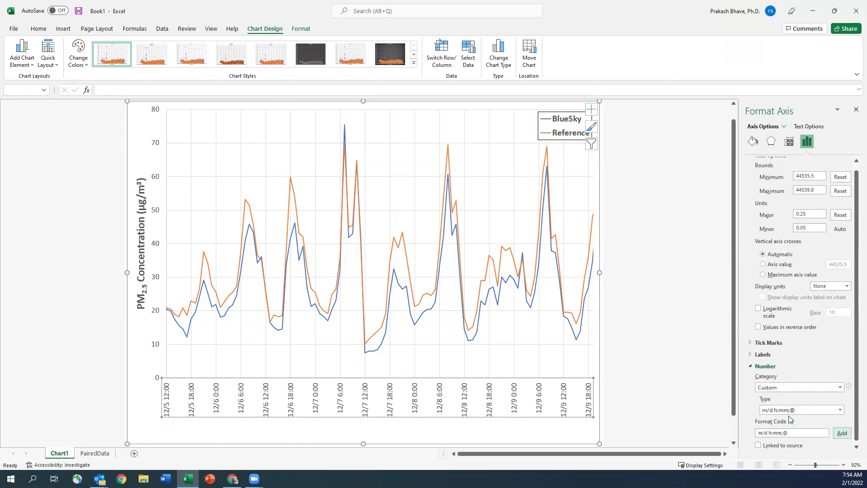
left_click(625, 369)
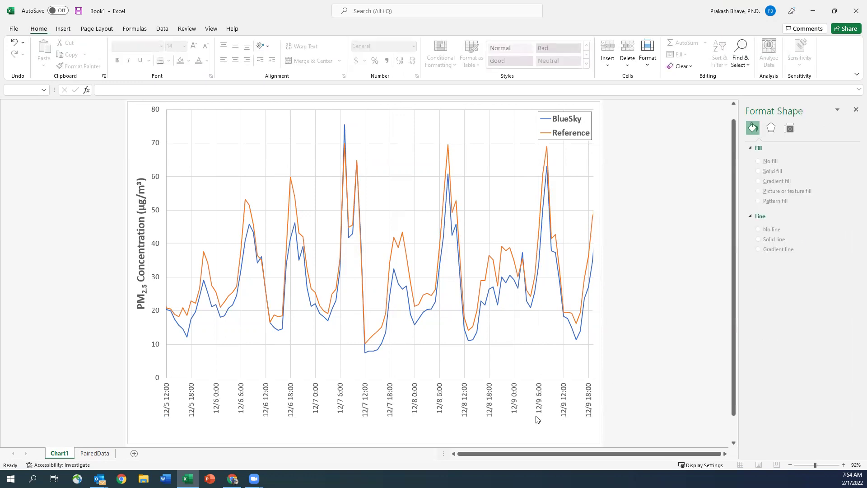
Step: Extend the plot area's lower edge downward to use the space freed beneath the shortened date labels
left_click(447, 361)
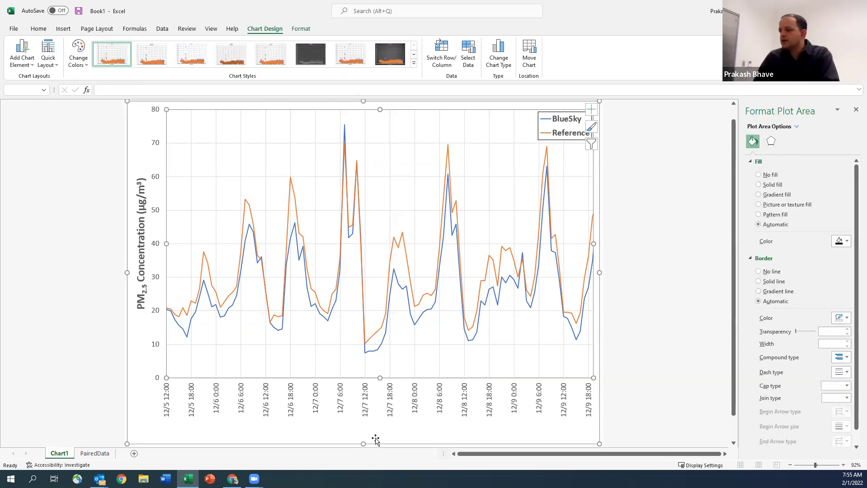
left_click_drag(380, 378, 380, 396)
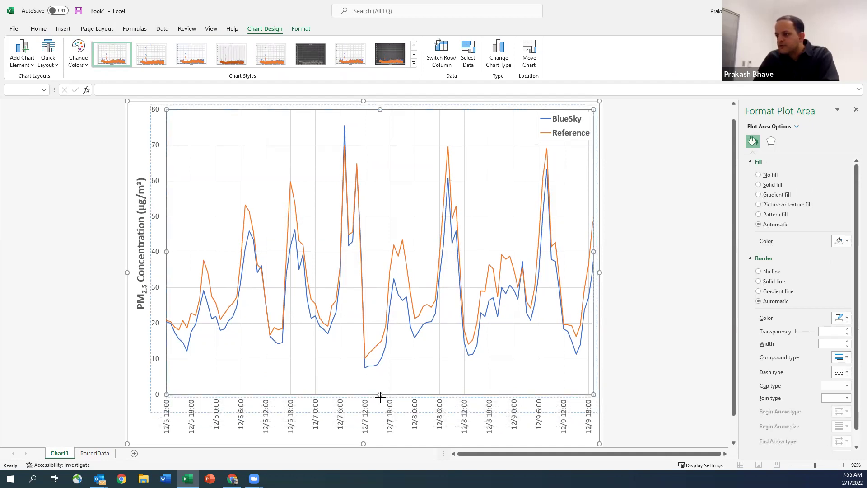
left_click(652, 400)
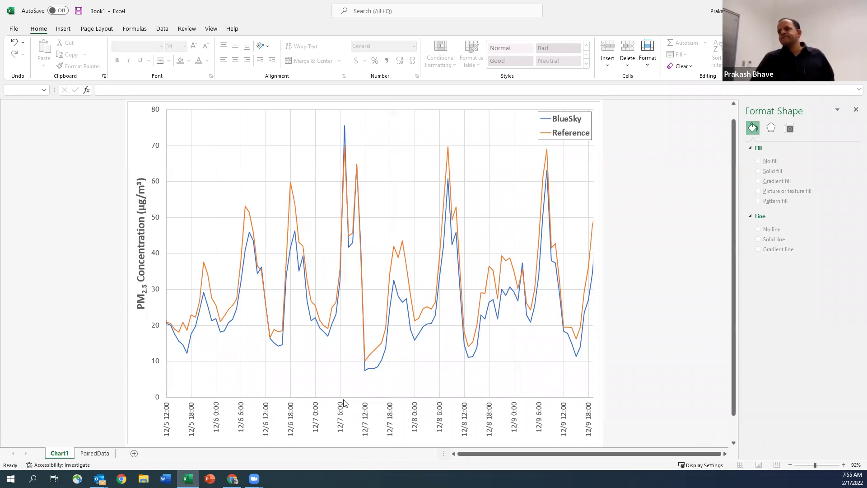
Step: Shift the BlueSky and Reference legend slightly inward from the plot area's upper-right corner
left_click(558, 138)
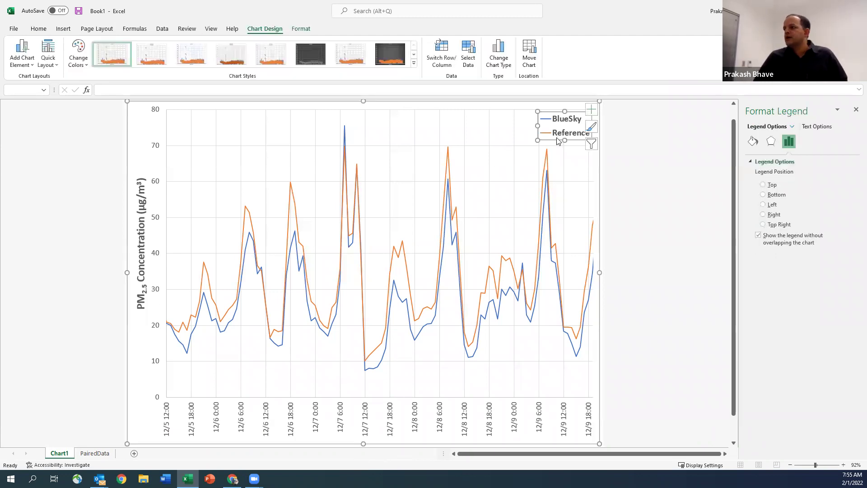
left_click(542, 132)
left_click(535, 126)
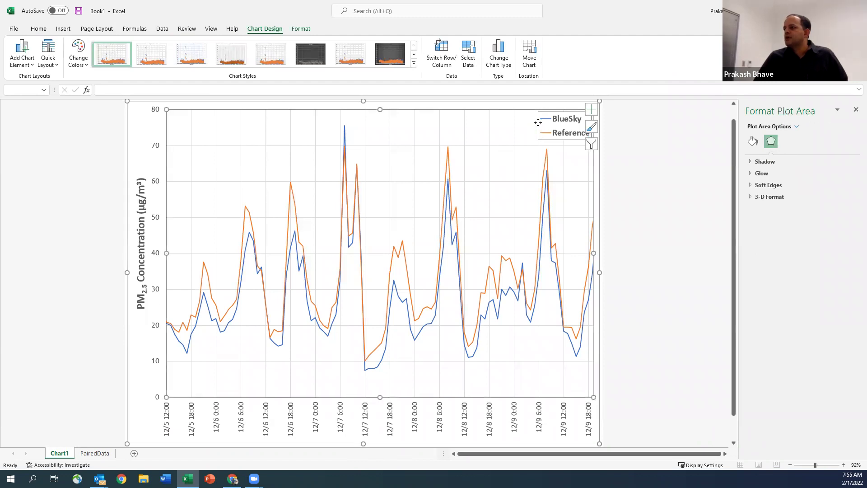
left_click(534, 125)
left_click(634, 190)
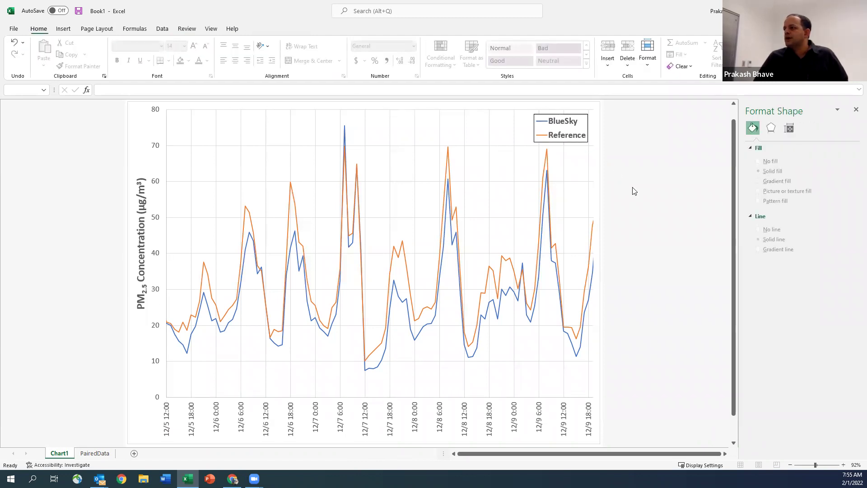